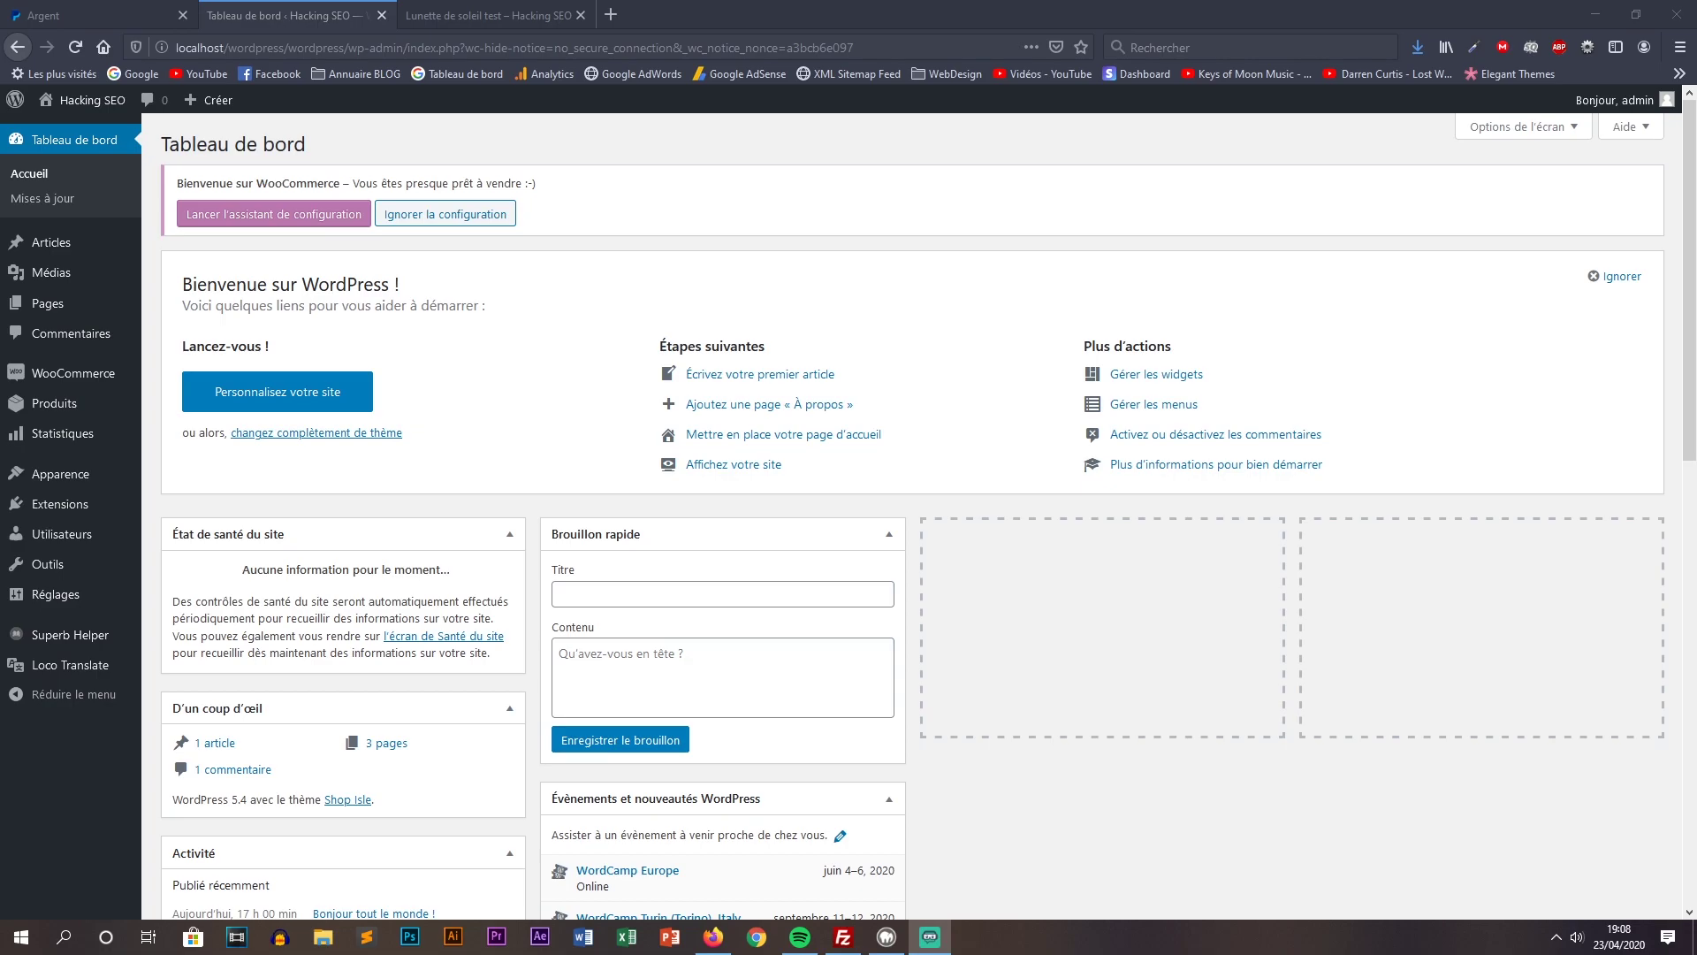
Look through the sunglasses product page on the storefront, from the product details down to the footer
{"action": "left_click", "coordinate": [452, 19]}
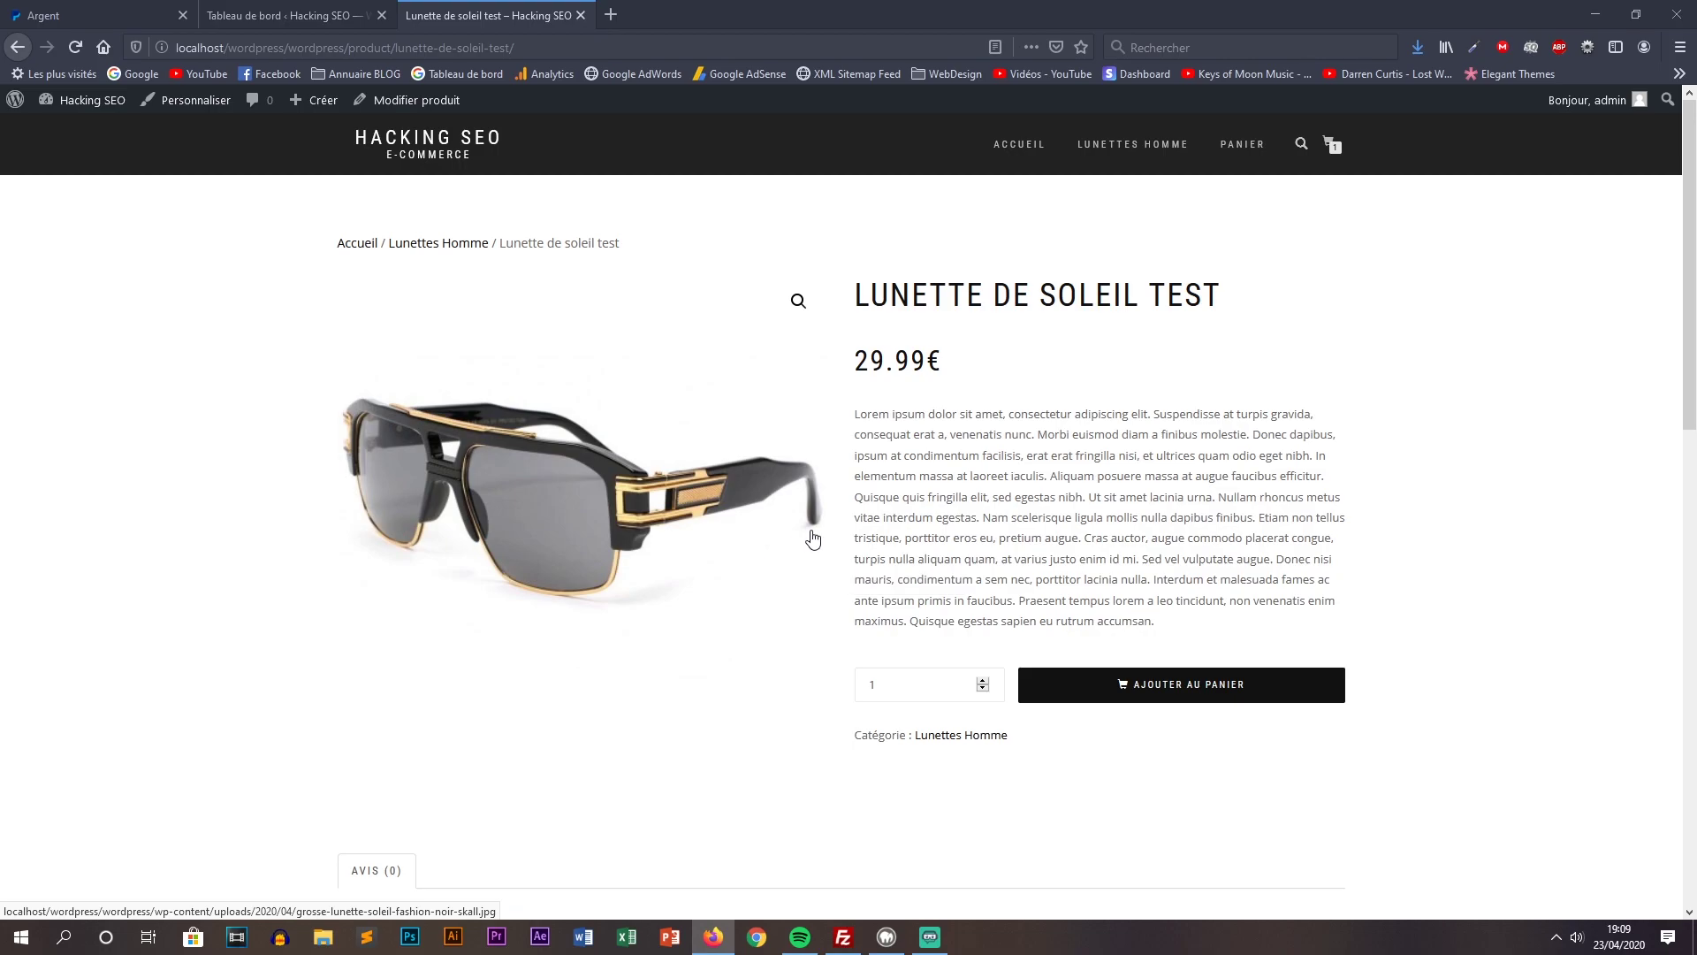
{"action": "scroll", "coordinate": [807, 534], "scroll_direction": "down", "scroll_amount": 15}
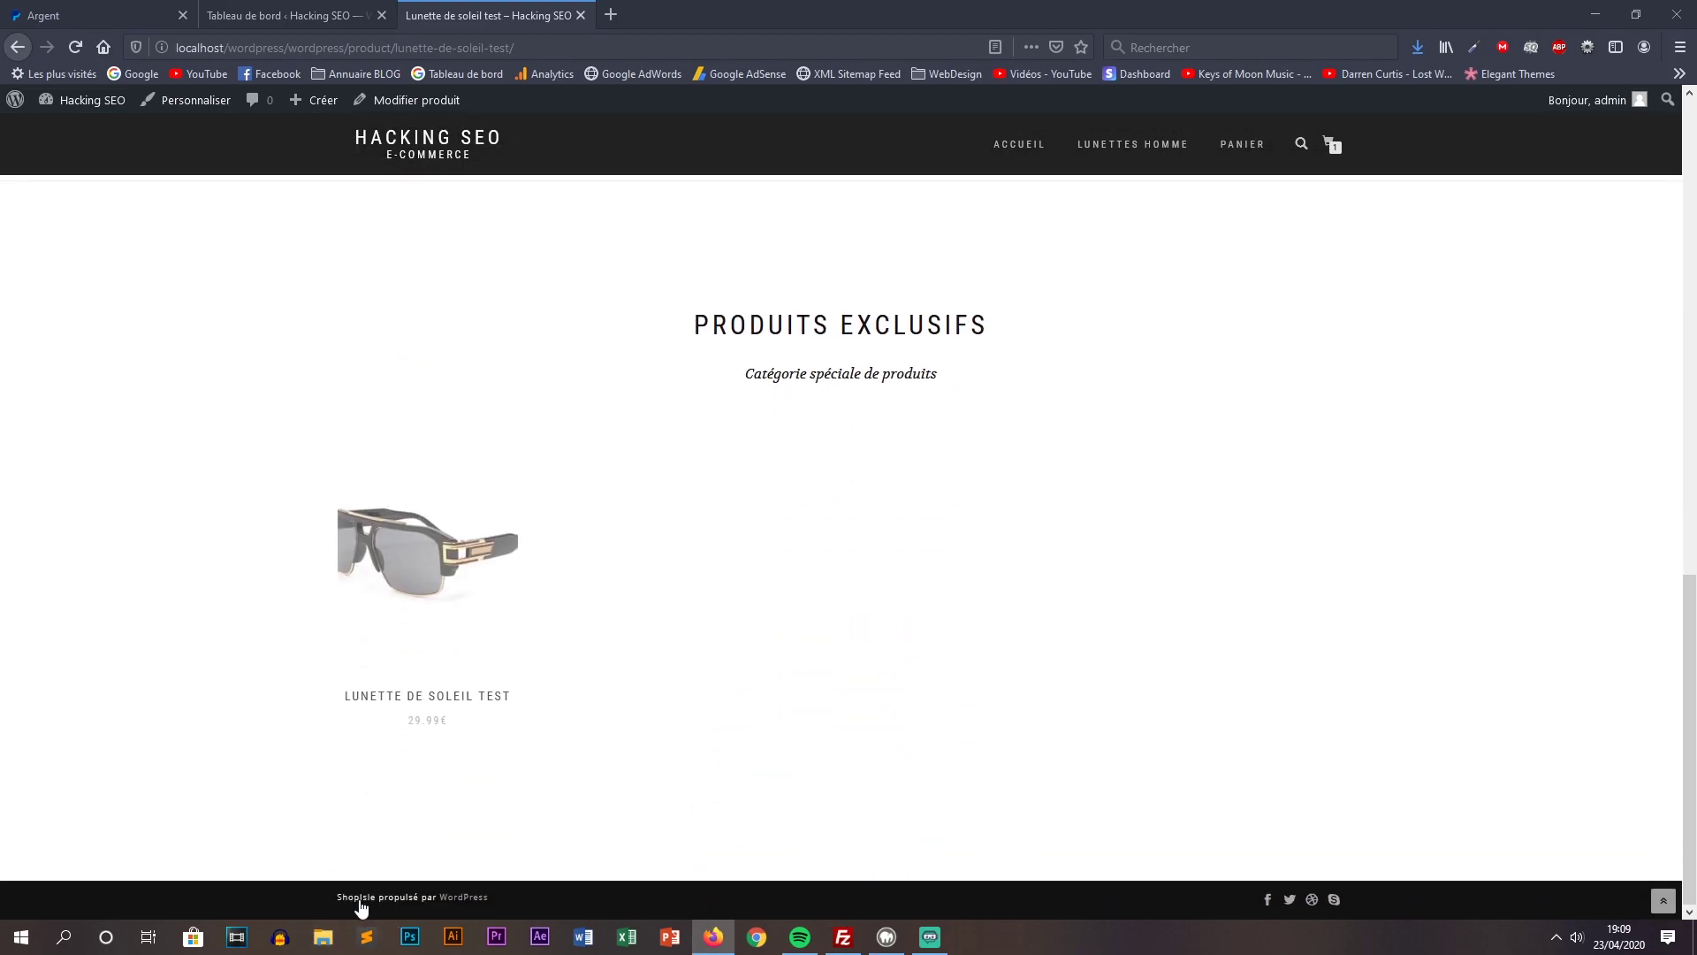
{"action": "scroll", "coordinate": [901, 561], "scroll_direction": "up", "scroll_amount": 15}
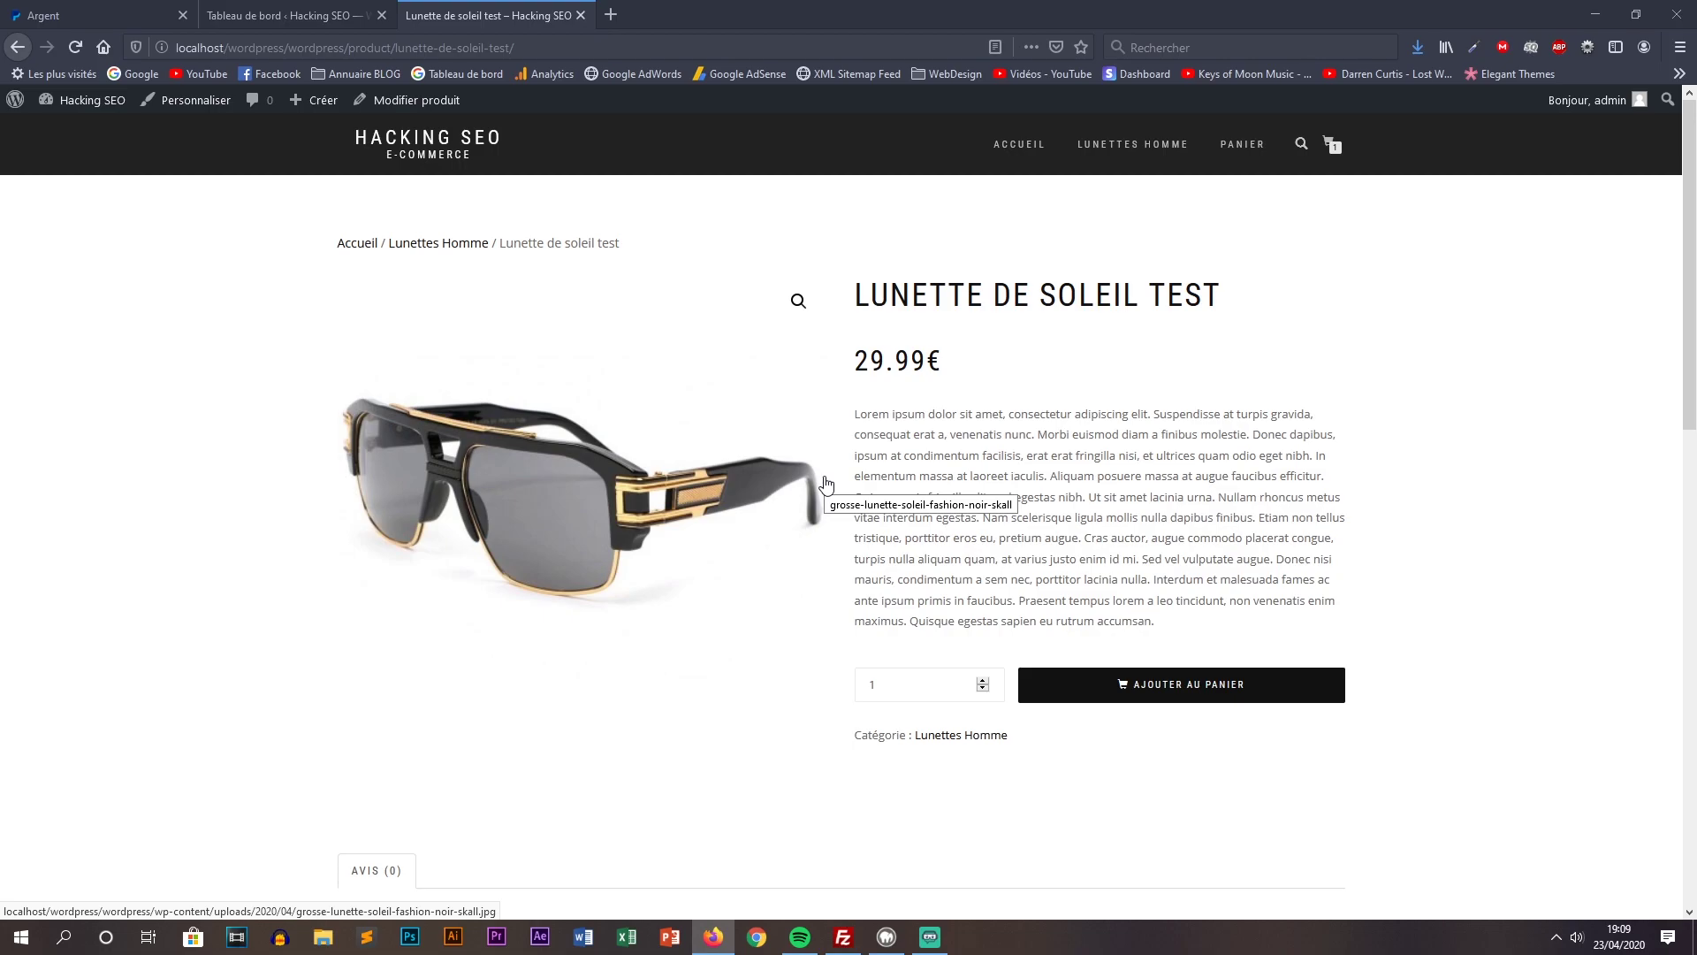
Return to the site administration and search the directory of new extensions for "paypal"
{"action": "left_click", "coordinate": [331, 12]}
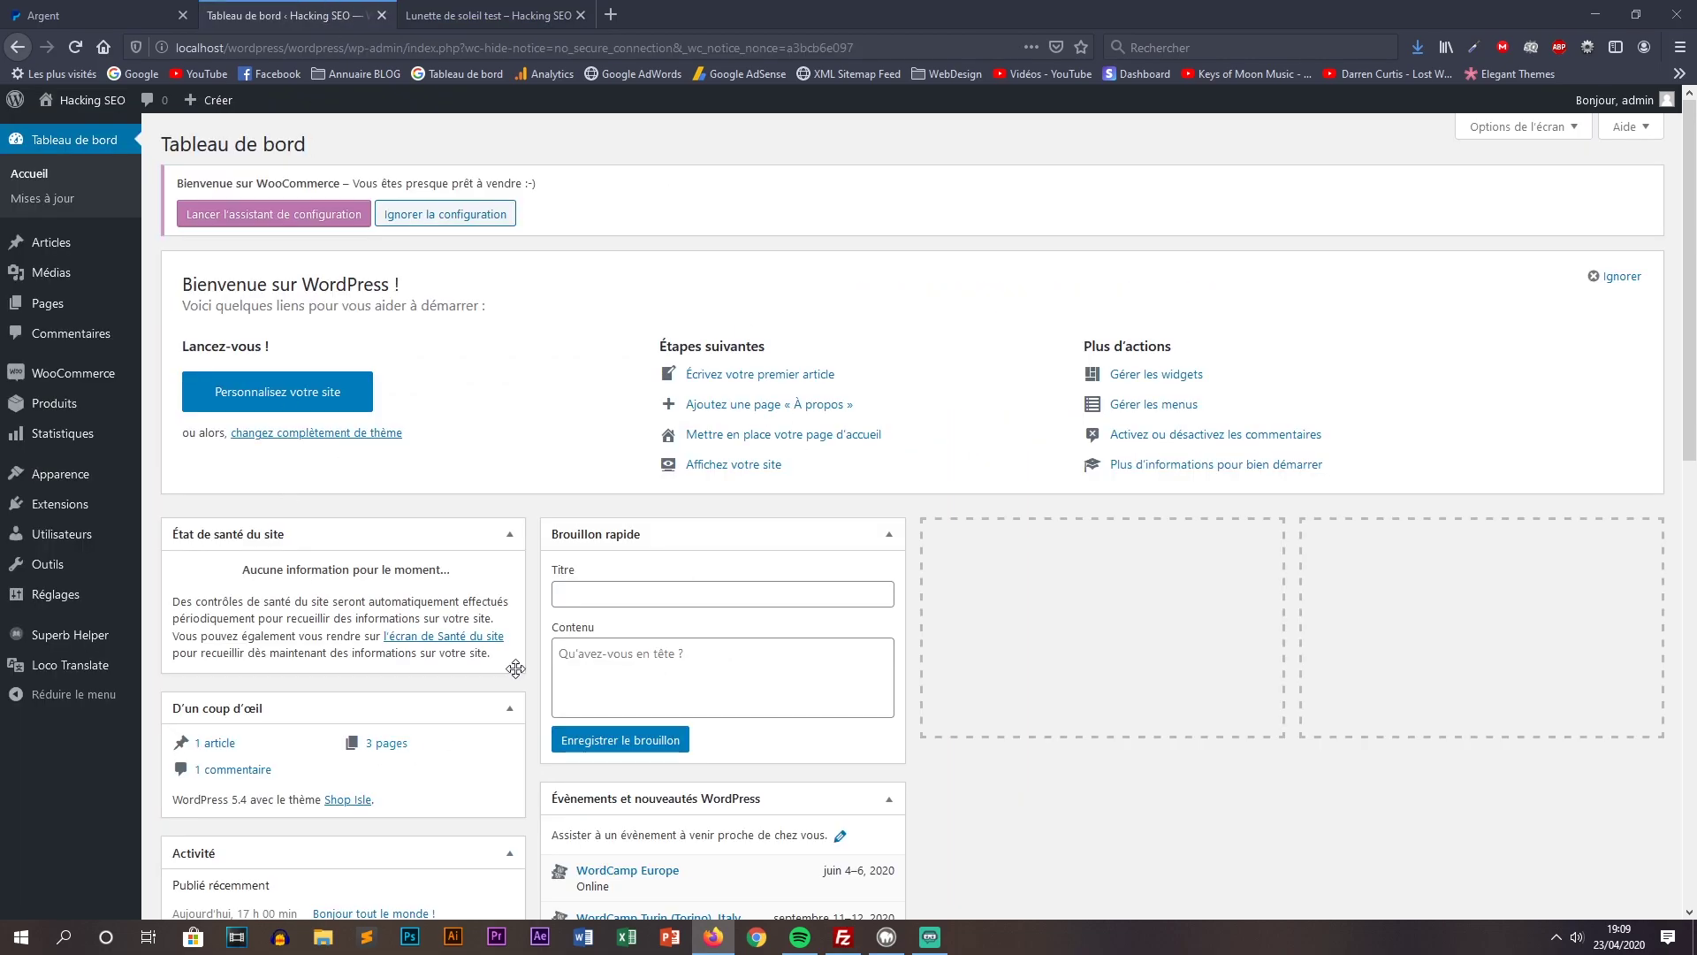
{"action": "left_click", "coordinate": [80, 504]}
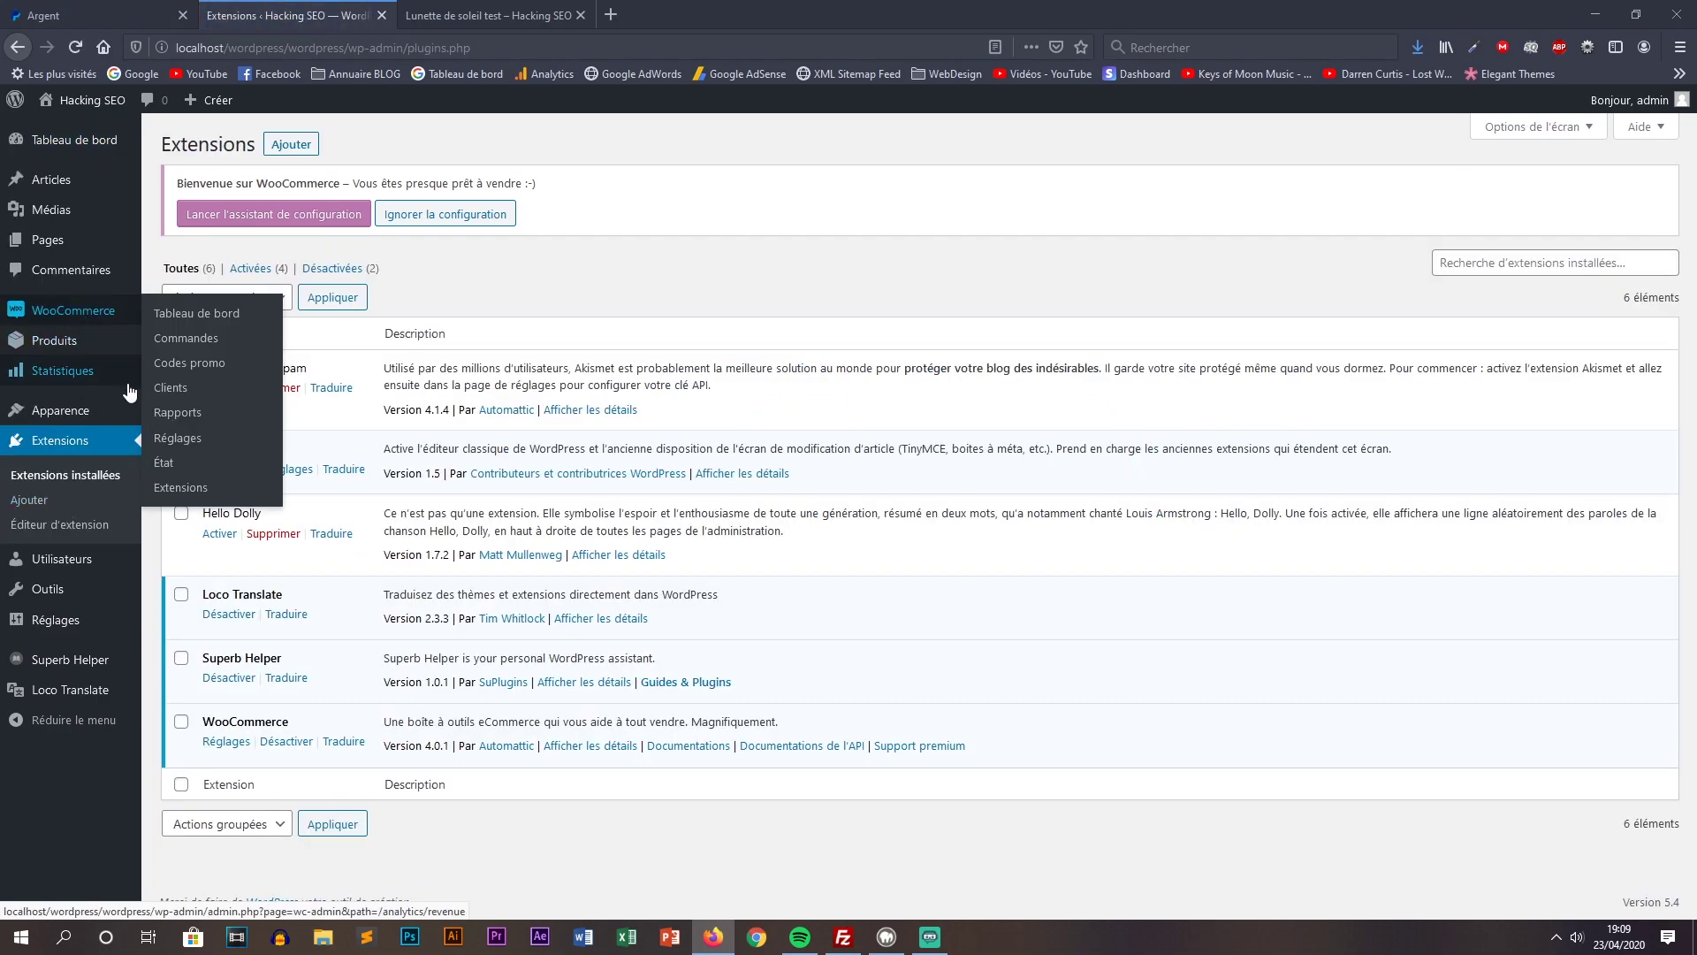
{"action": "left_click", "coordinate": [29, 500]}
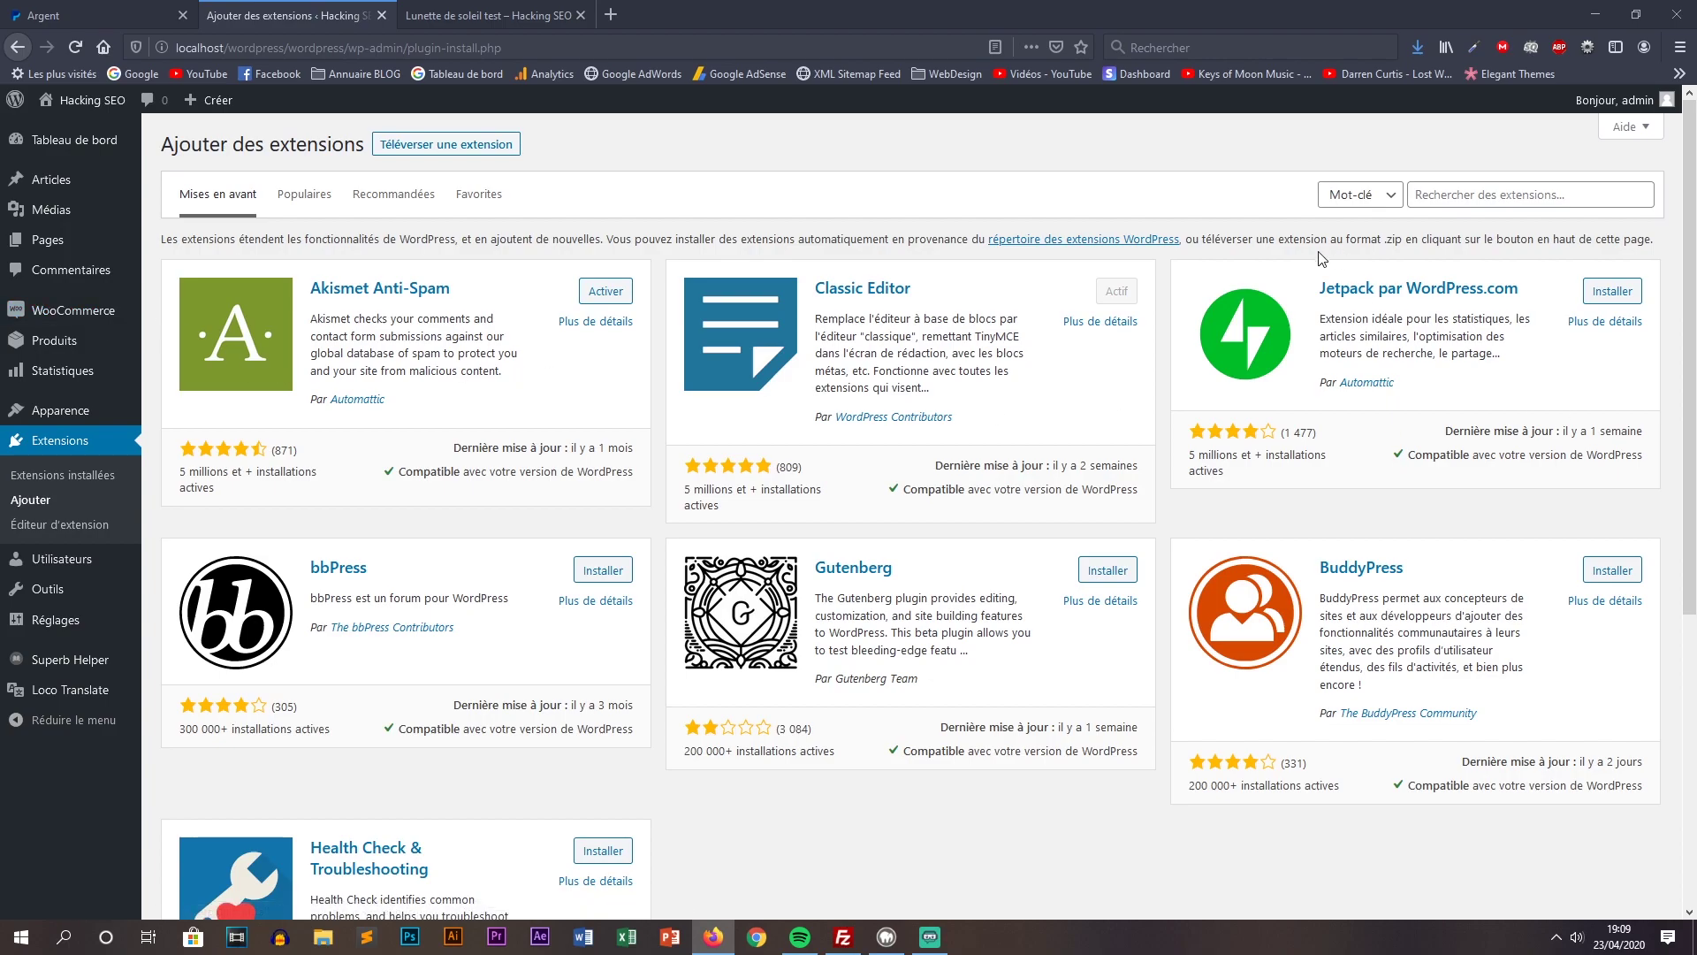
{"action": "left_click", "coordinate": [1460, 196]}
{"action": "type", "text": "paypal"}
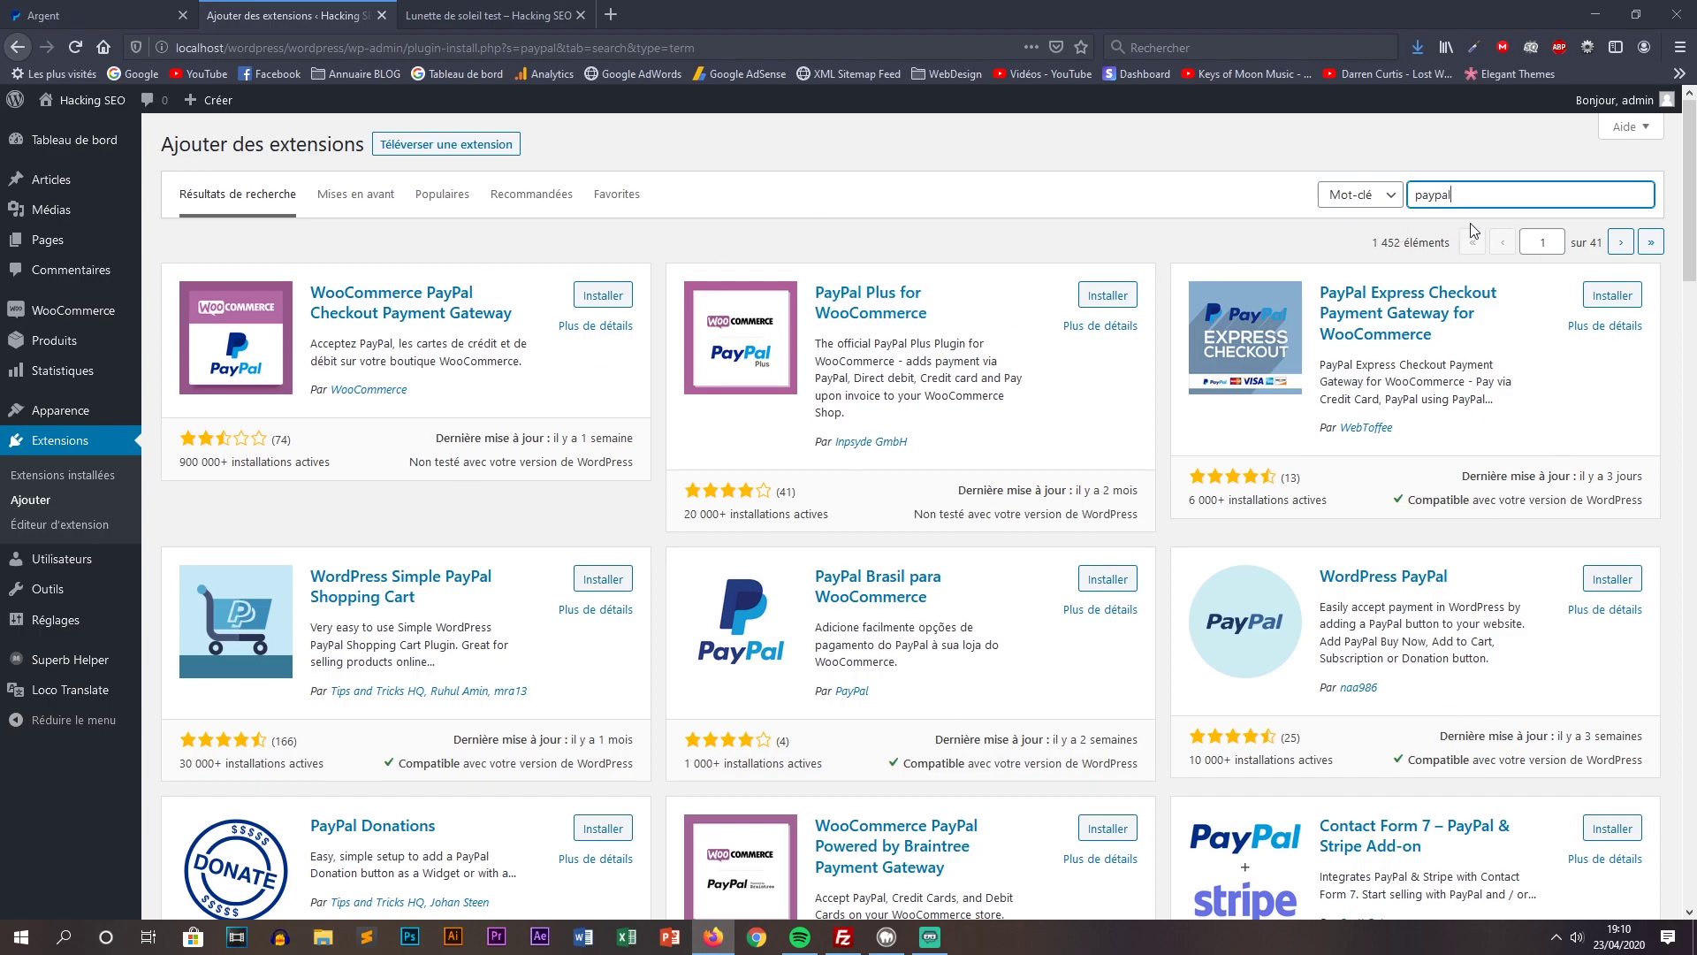
{"action": "left_click_drag", "start_coordinate": [1489, 197], "coordinate": [1110, 208]}
{"action": "left_click", "coordinate": [1110, 209]}
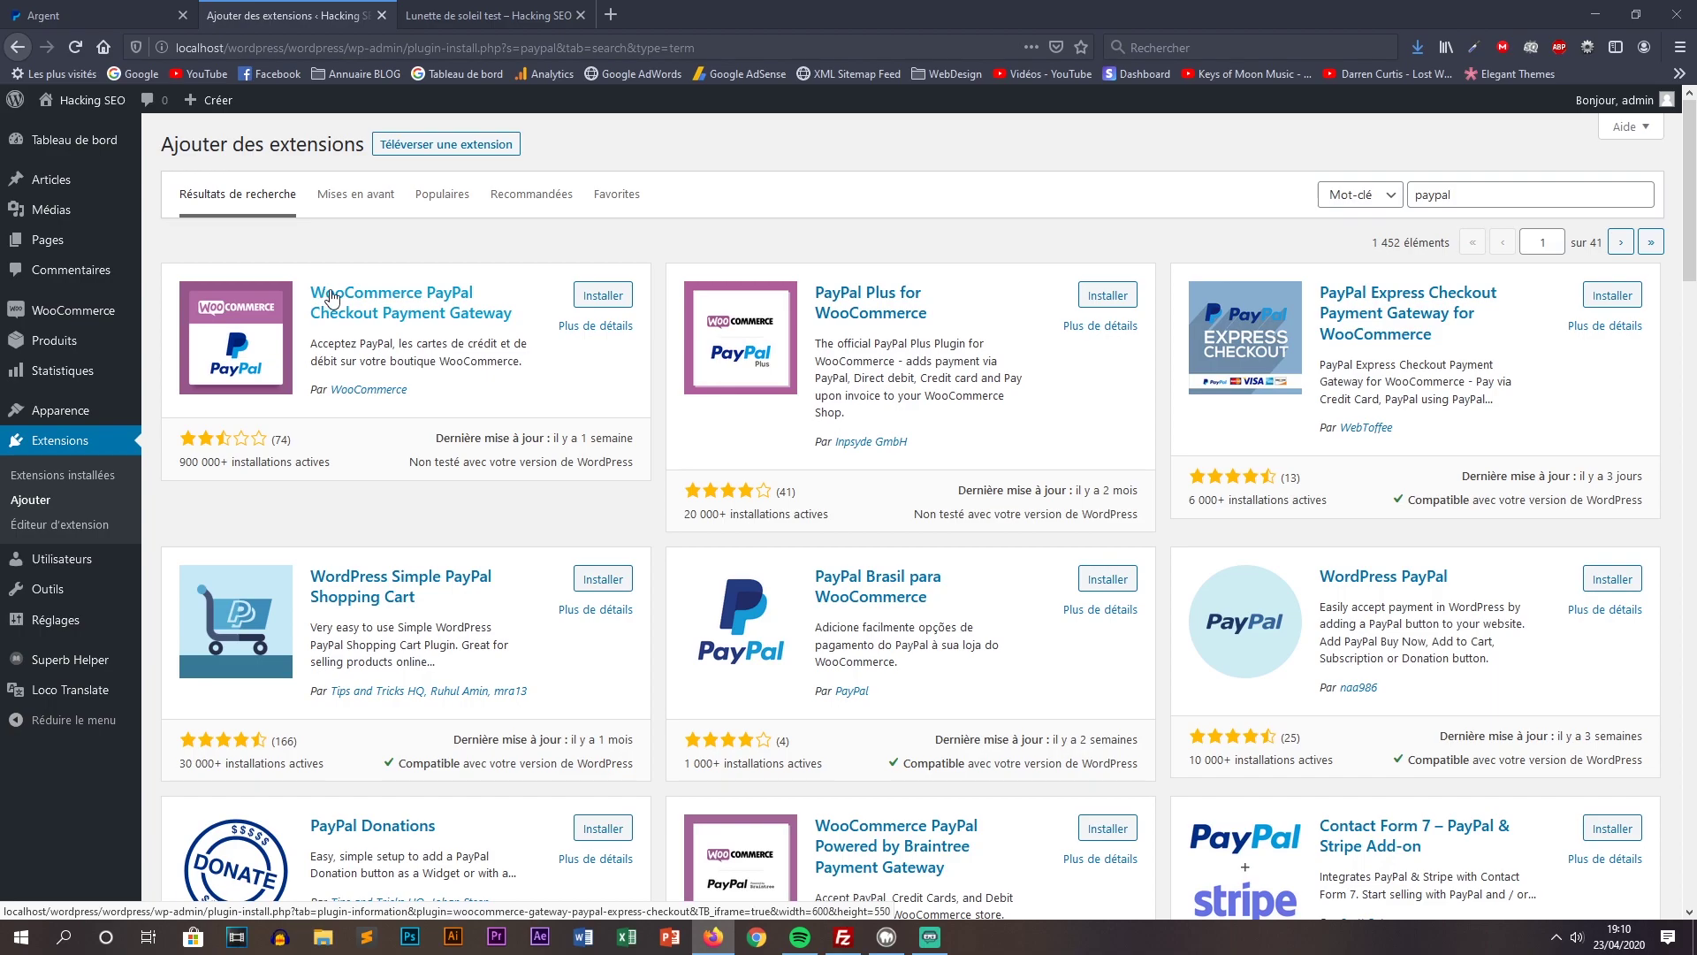
Start installing the WooCommerce PayPal Checkout Payment Gateway extension and go to the recommended extensions
{"action": "left_click", "coordinate": [613, 301]}
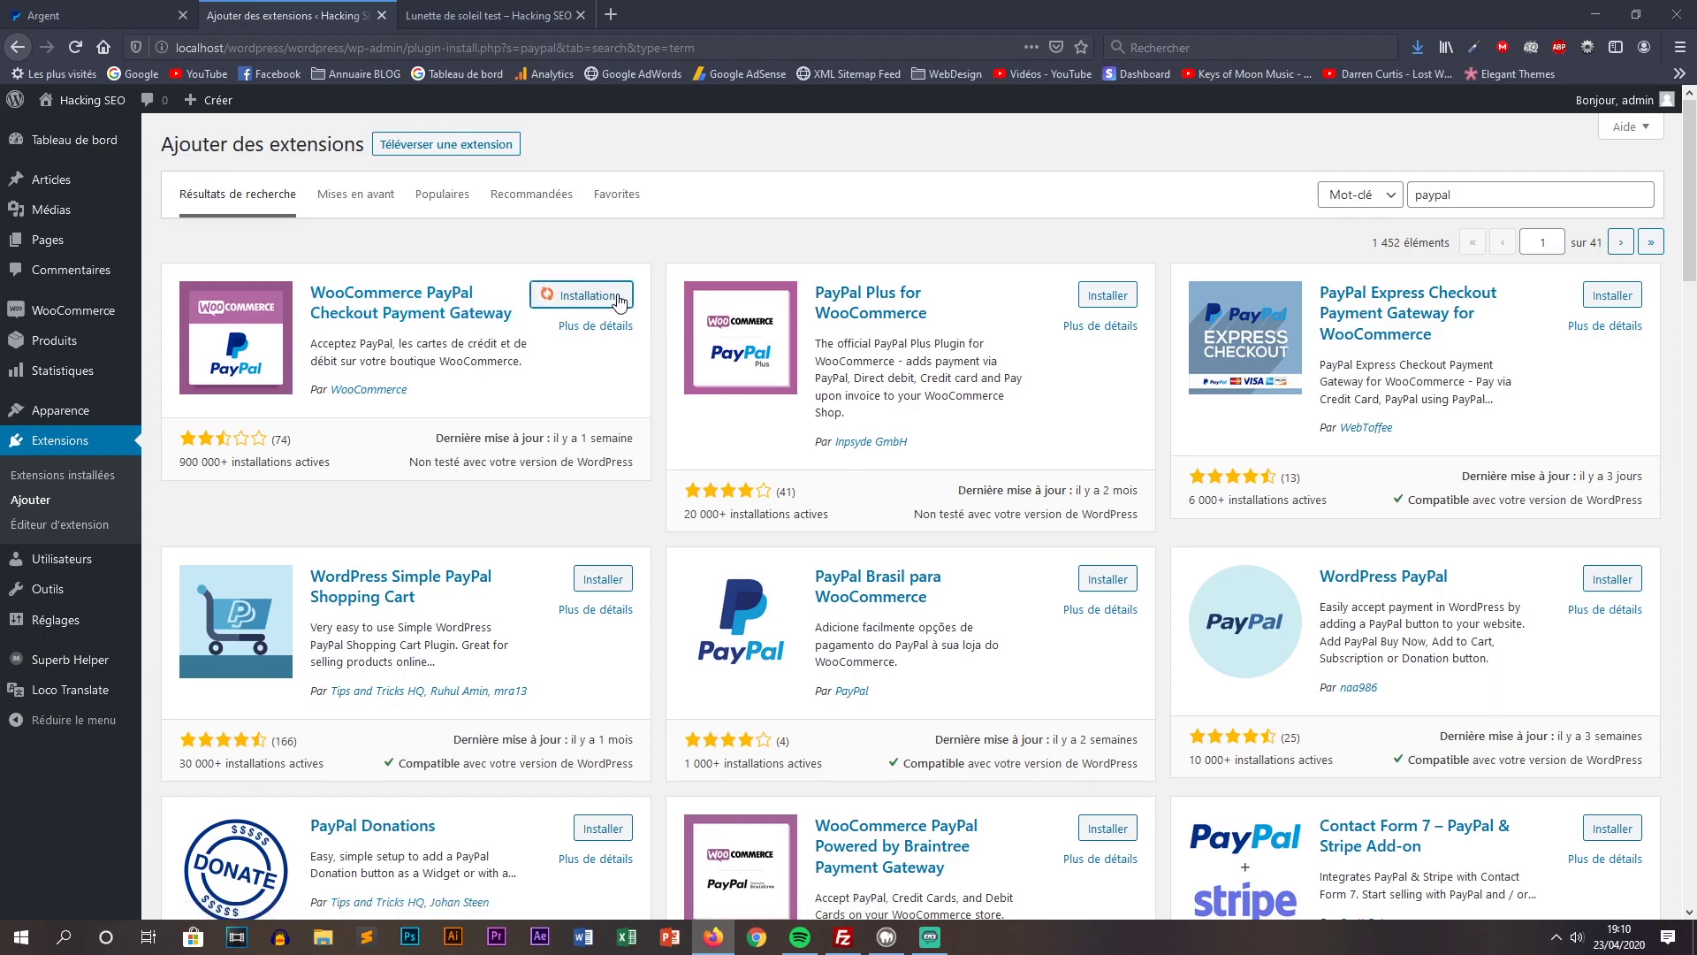
{"action": "left_click", "coordinate": [530, 202]}
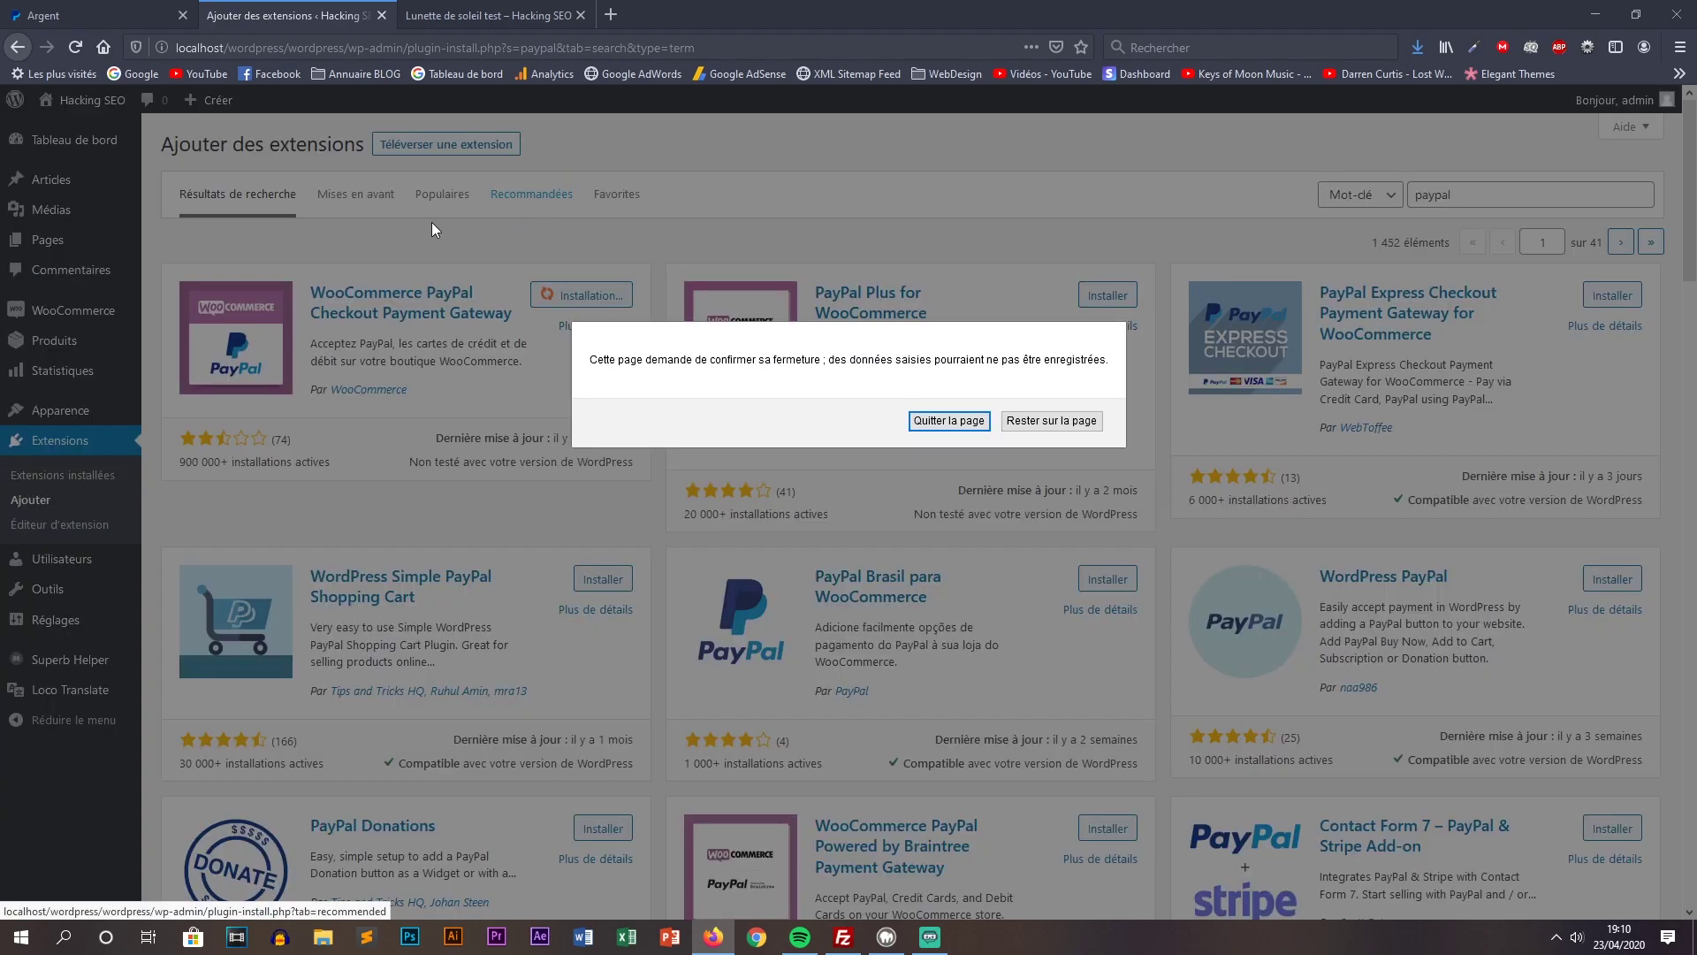
{"action": "left_click", "coordinate": [1052, 421]}
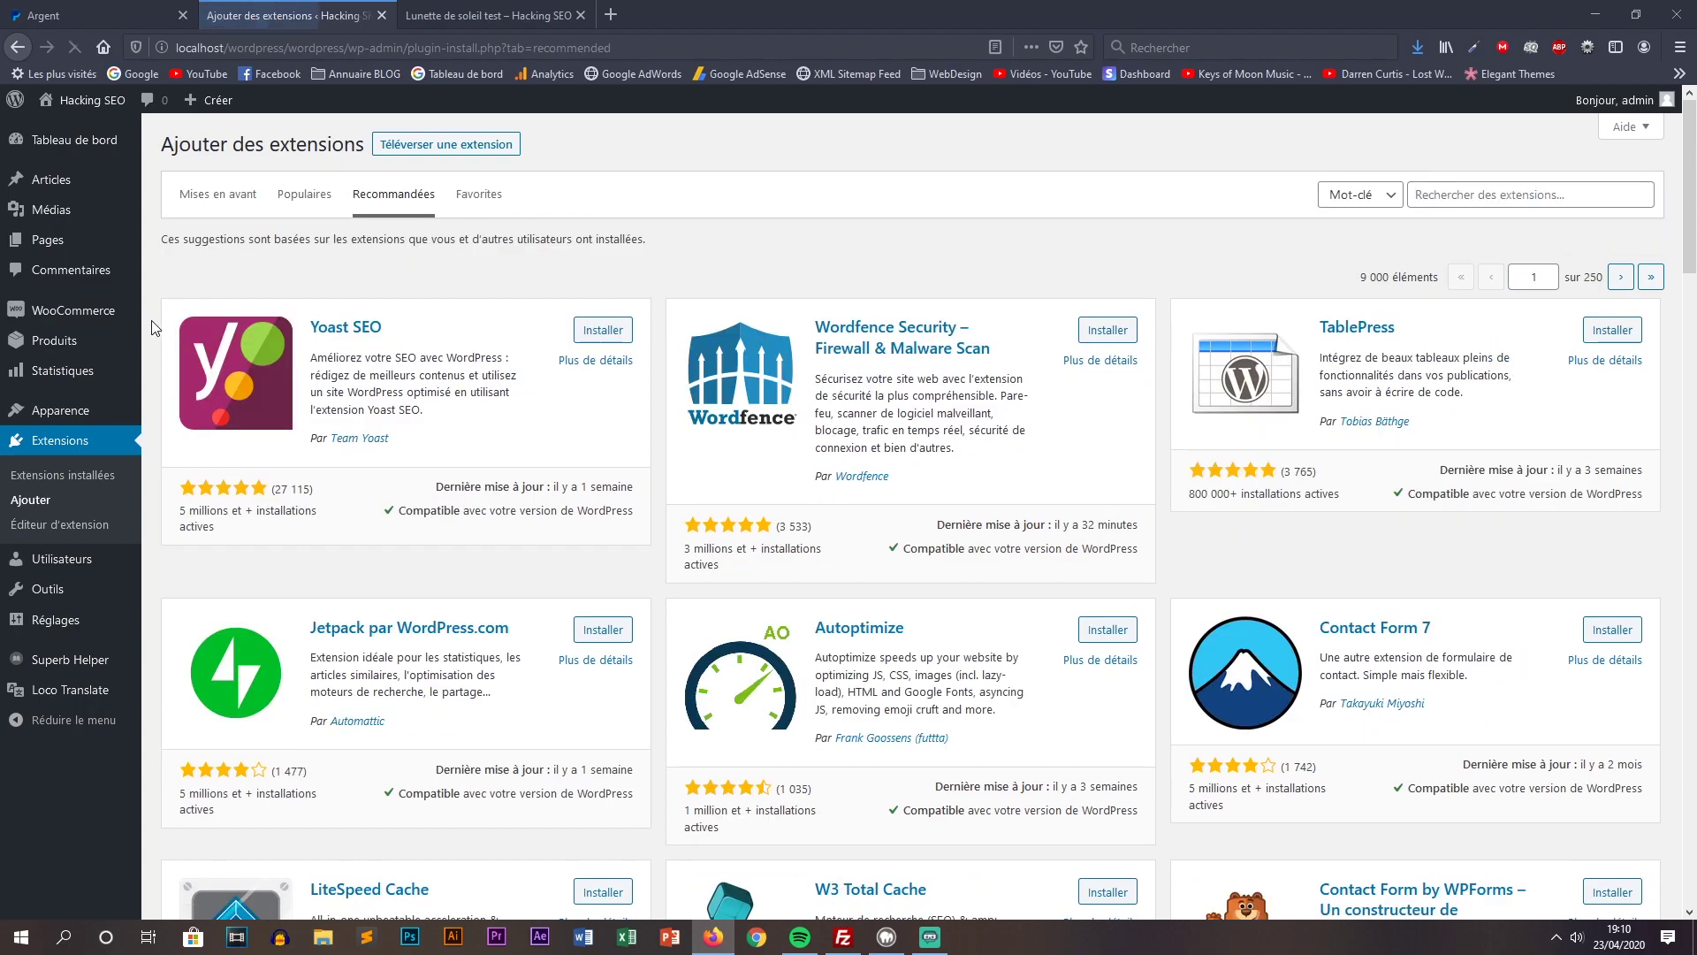
Open the payment methods in the WooCommerce settings
{"action": "mouse_move", "coordinate": [75, 327]}
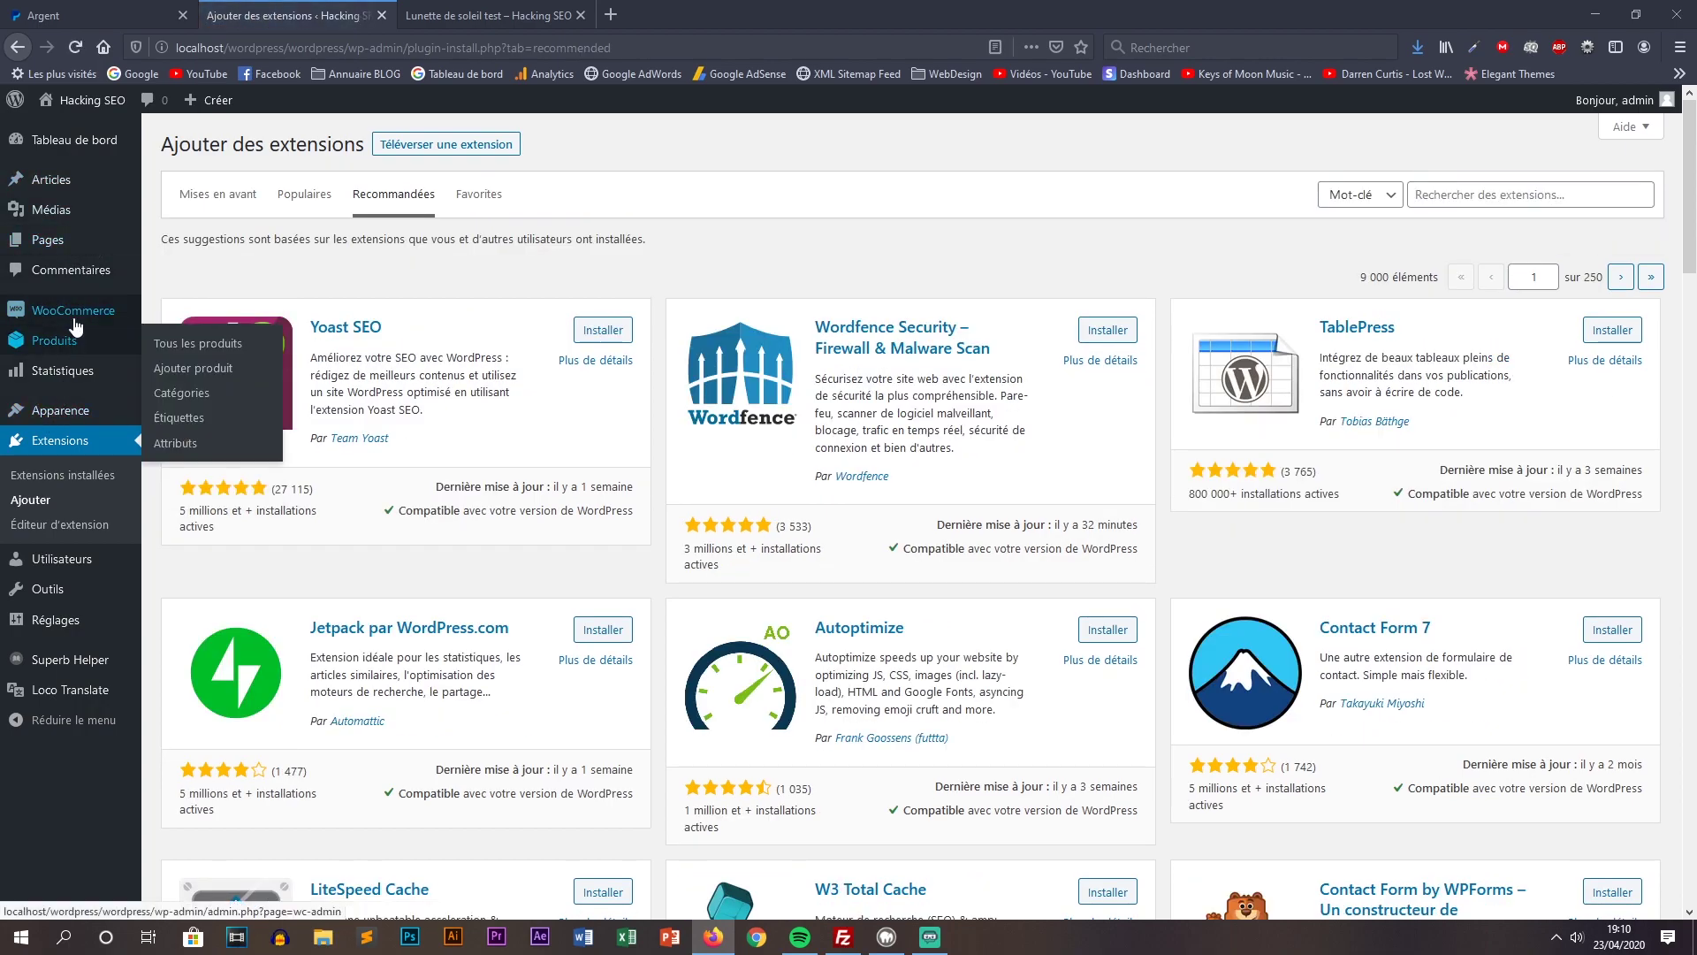
{"action": "left_click", "coordinate": [175, 442]}
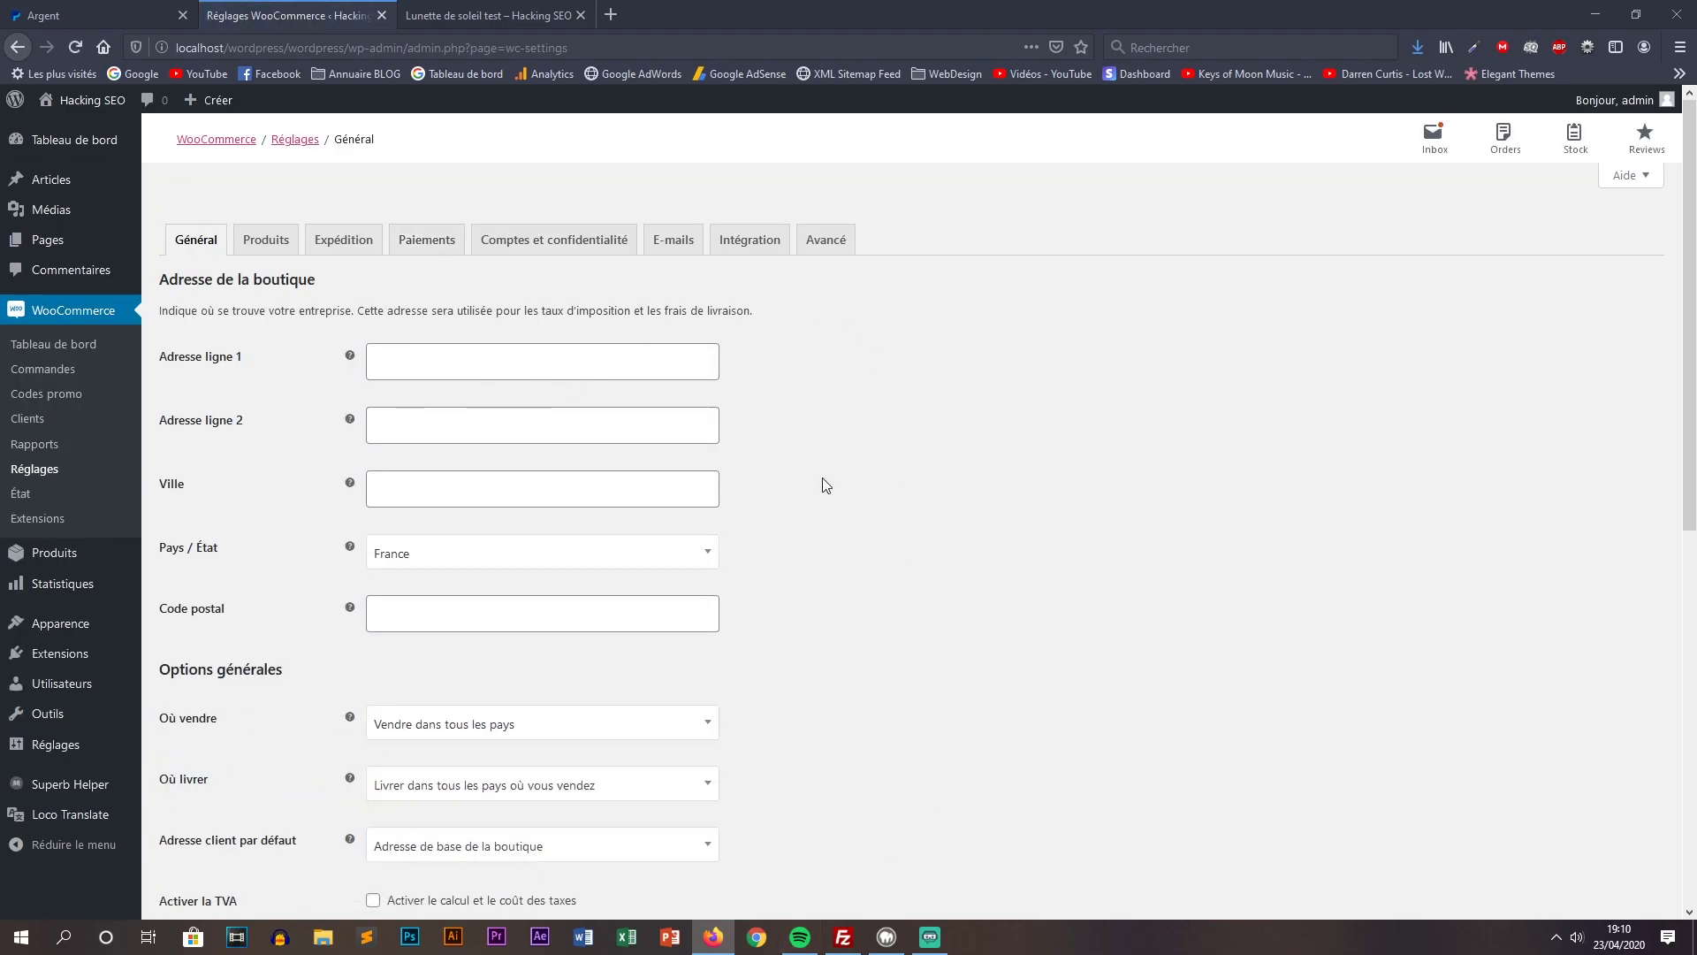
{"action": "scroll", "coordinate": [864, 519], "scroll_direction": "down", "scroll_amount": 8}
{"action": "scroll", "coordinate": [628, 523], "scroll_direction": "up", "scroll_amount": 8}
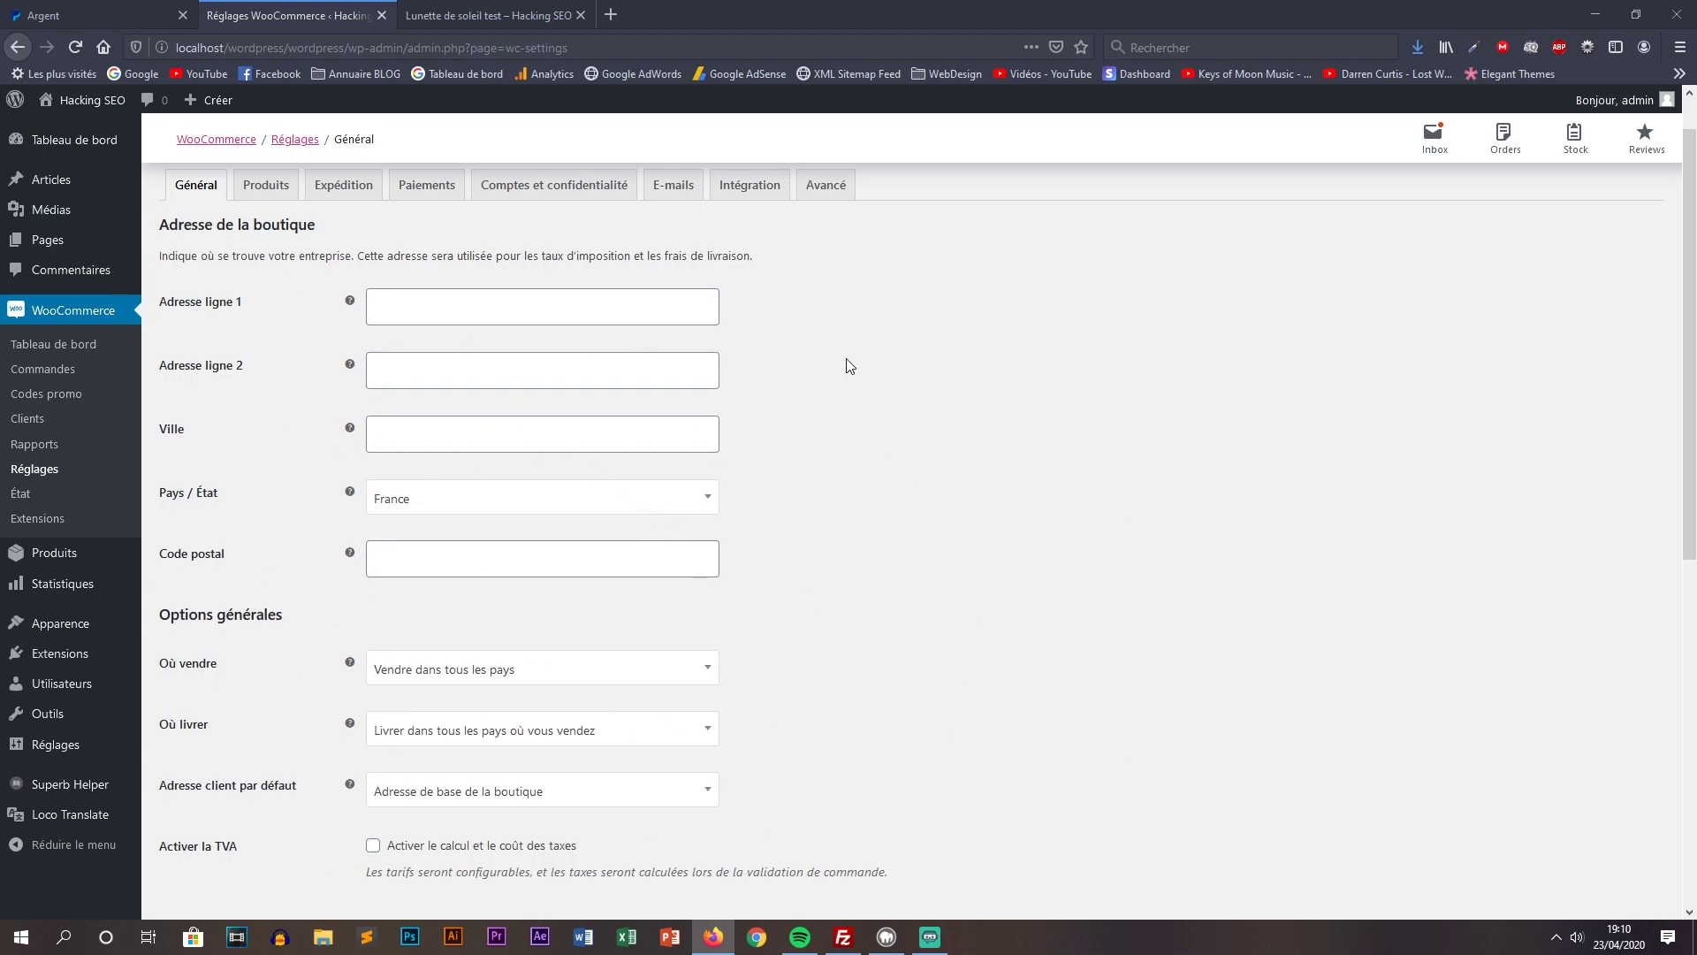
{"action": "scroll", "coordinate": [804, 402], "scroll_direction": "up", "scroll_amount": 1}
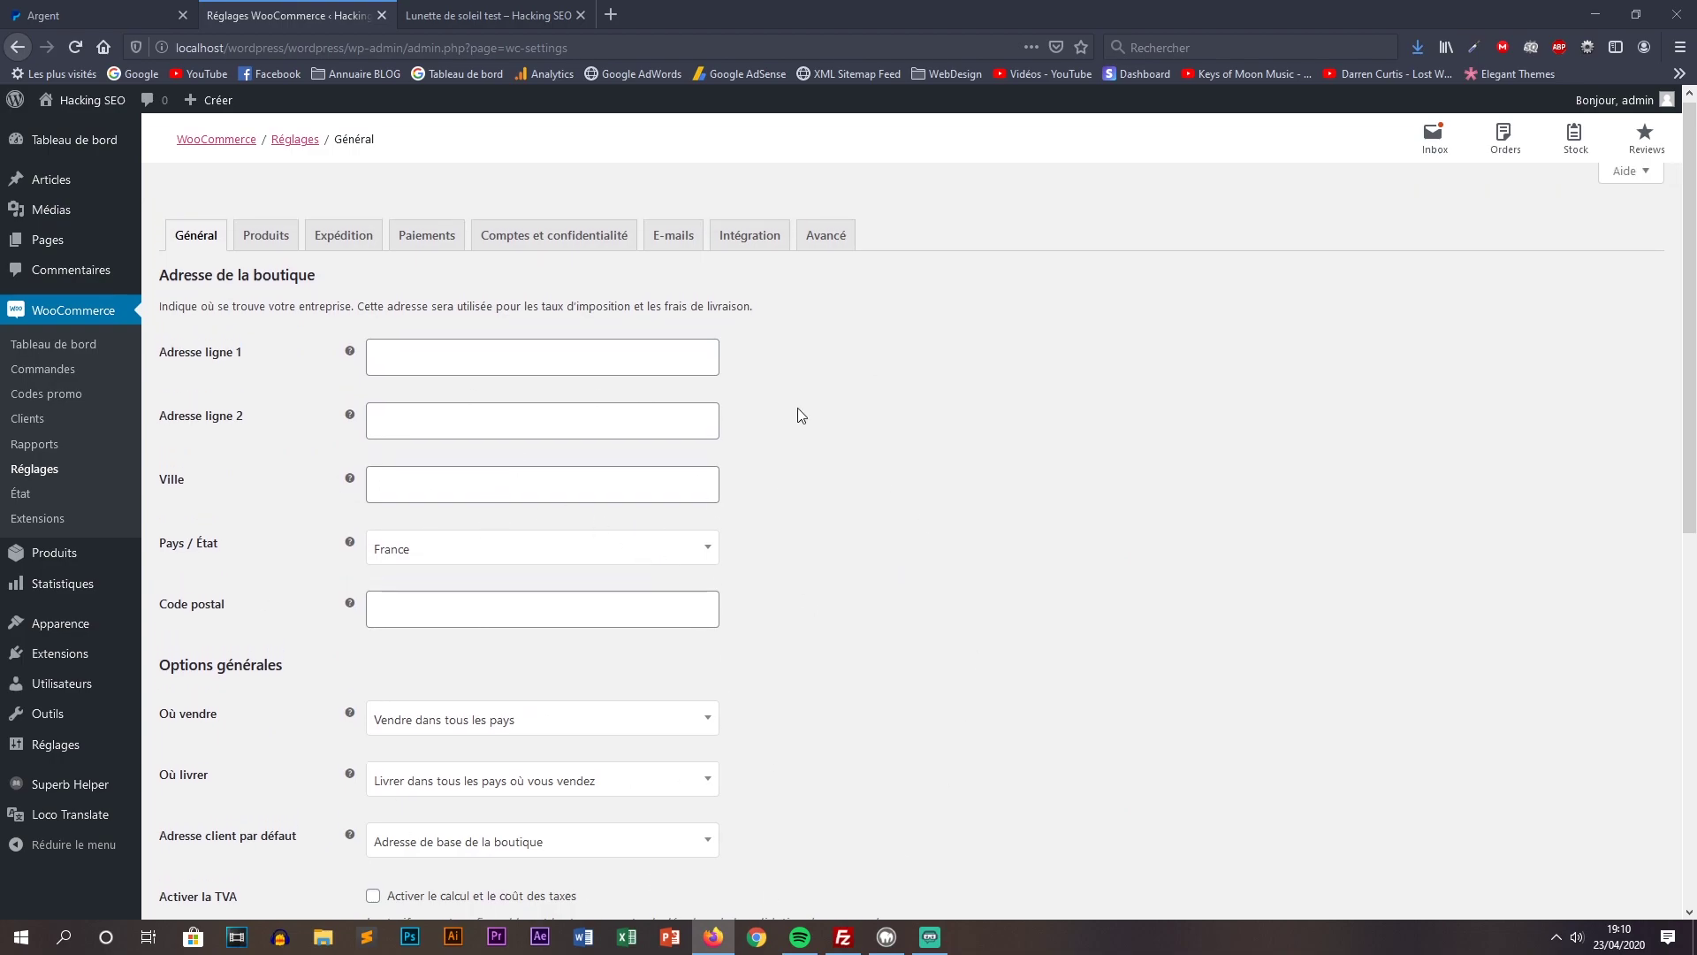
{"action": "left_click", "coordinate": [432, 252]}
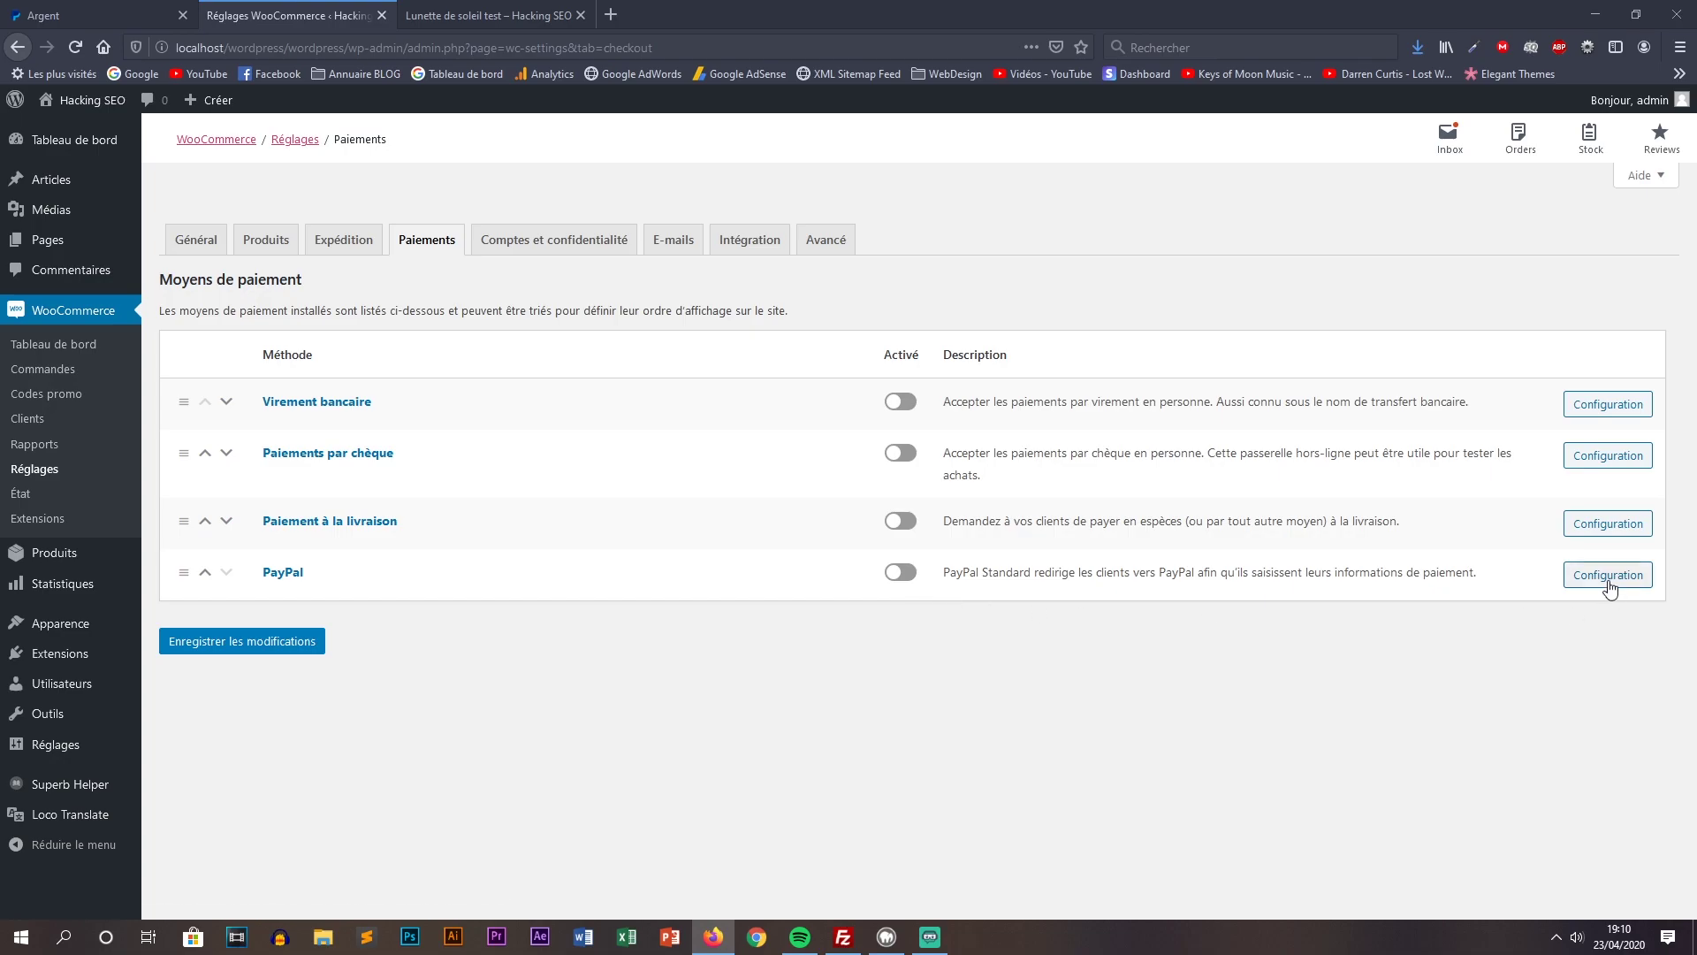
Go from the storefront cart to the checkout page and examine which payment methods it offers
{"action": "left_click", "coordinate": [456, 11]}
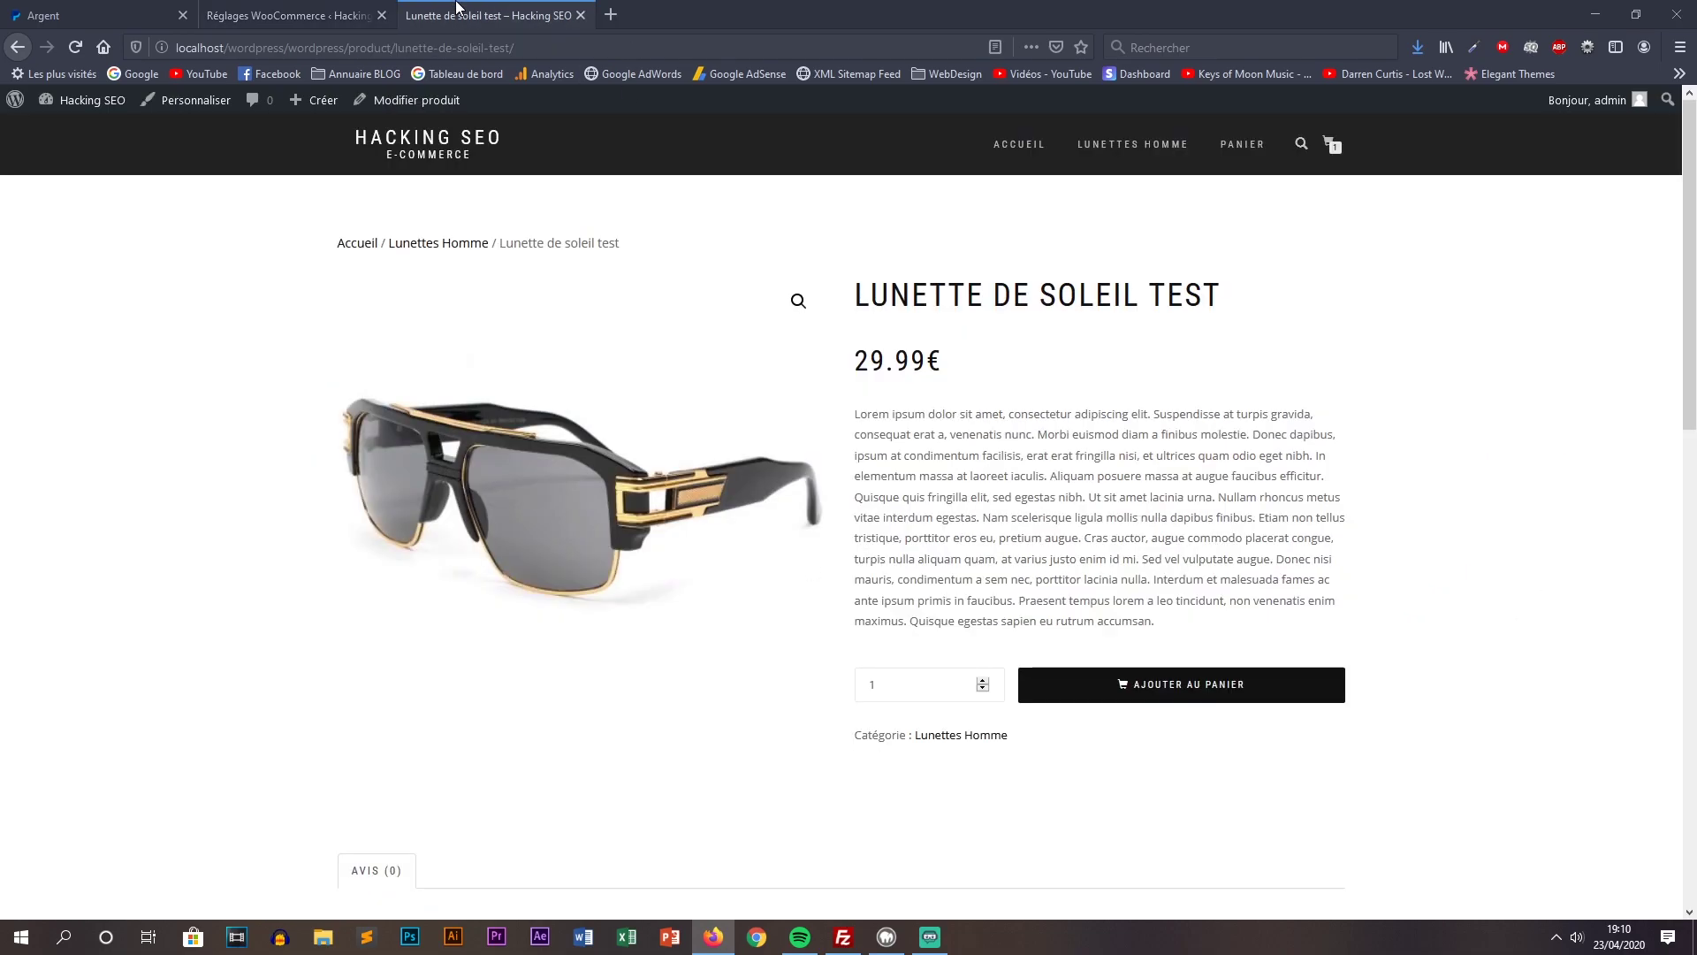
{"action": "left_click", "coordinate": [288, 15]}
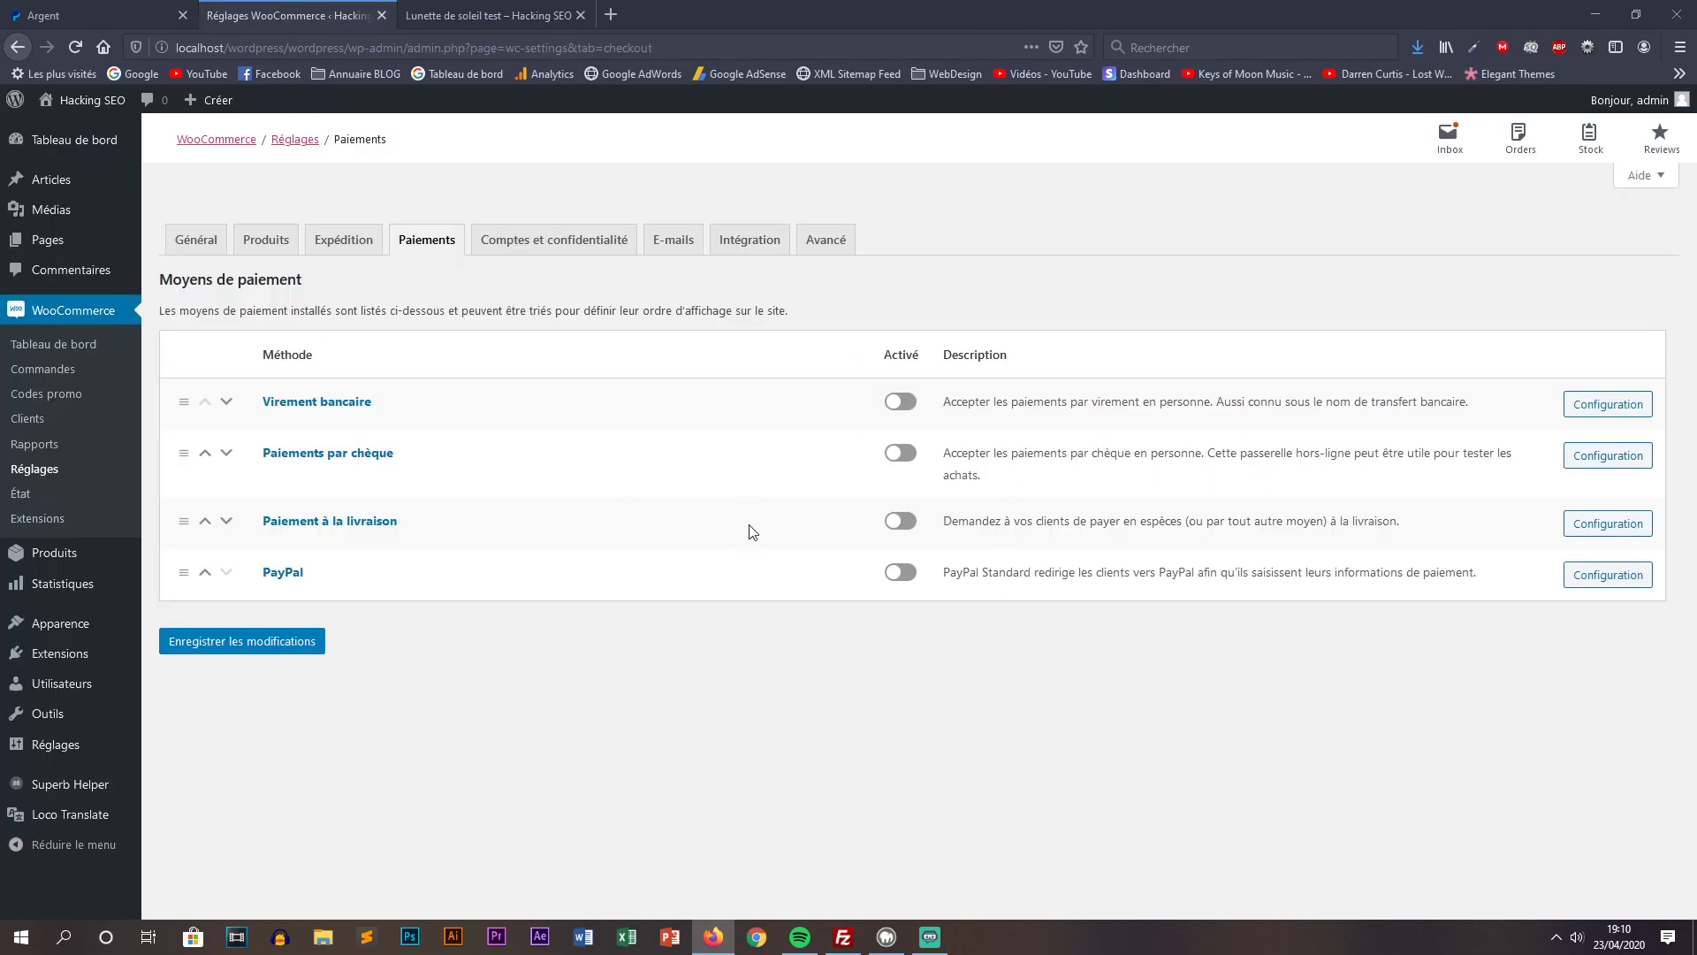
{"action": "left_click", "coordinate": [413, 9]}
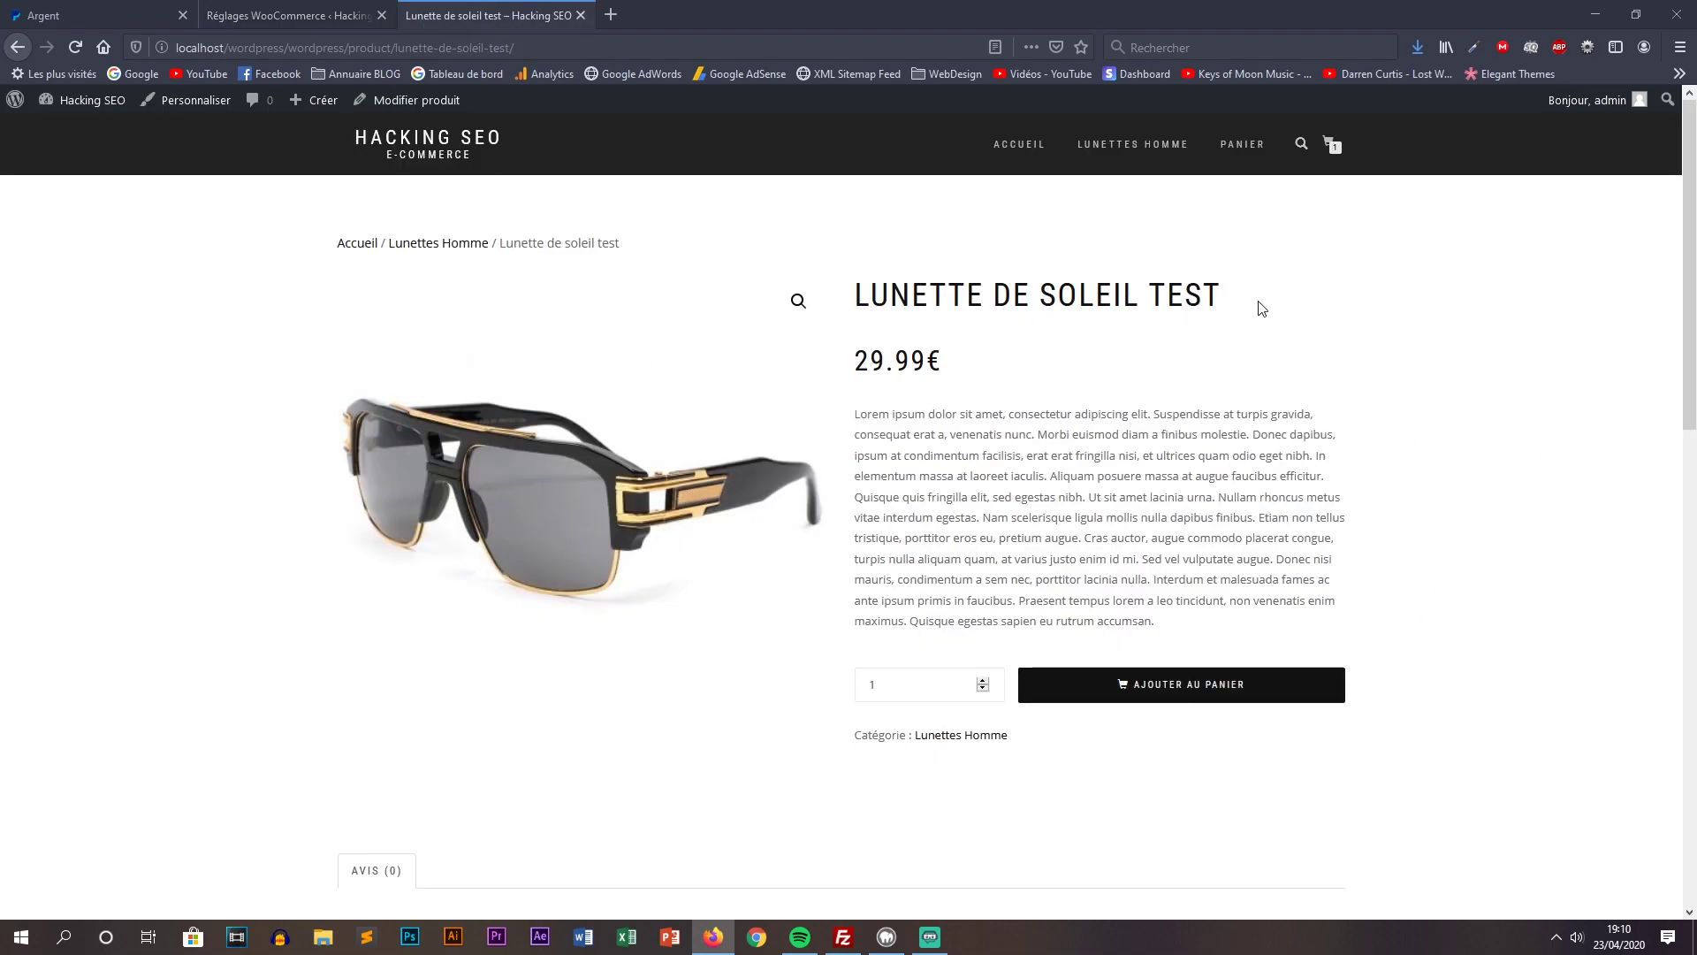
{"action": "left_click", "coordinate": [1242, 144]}
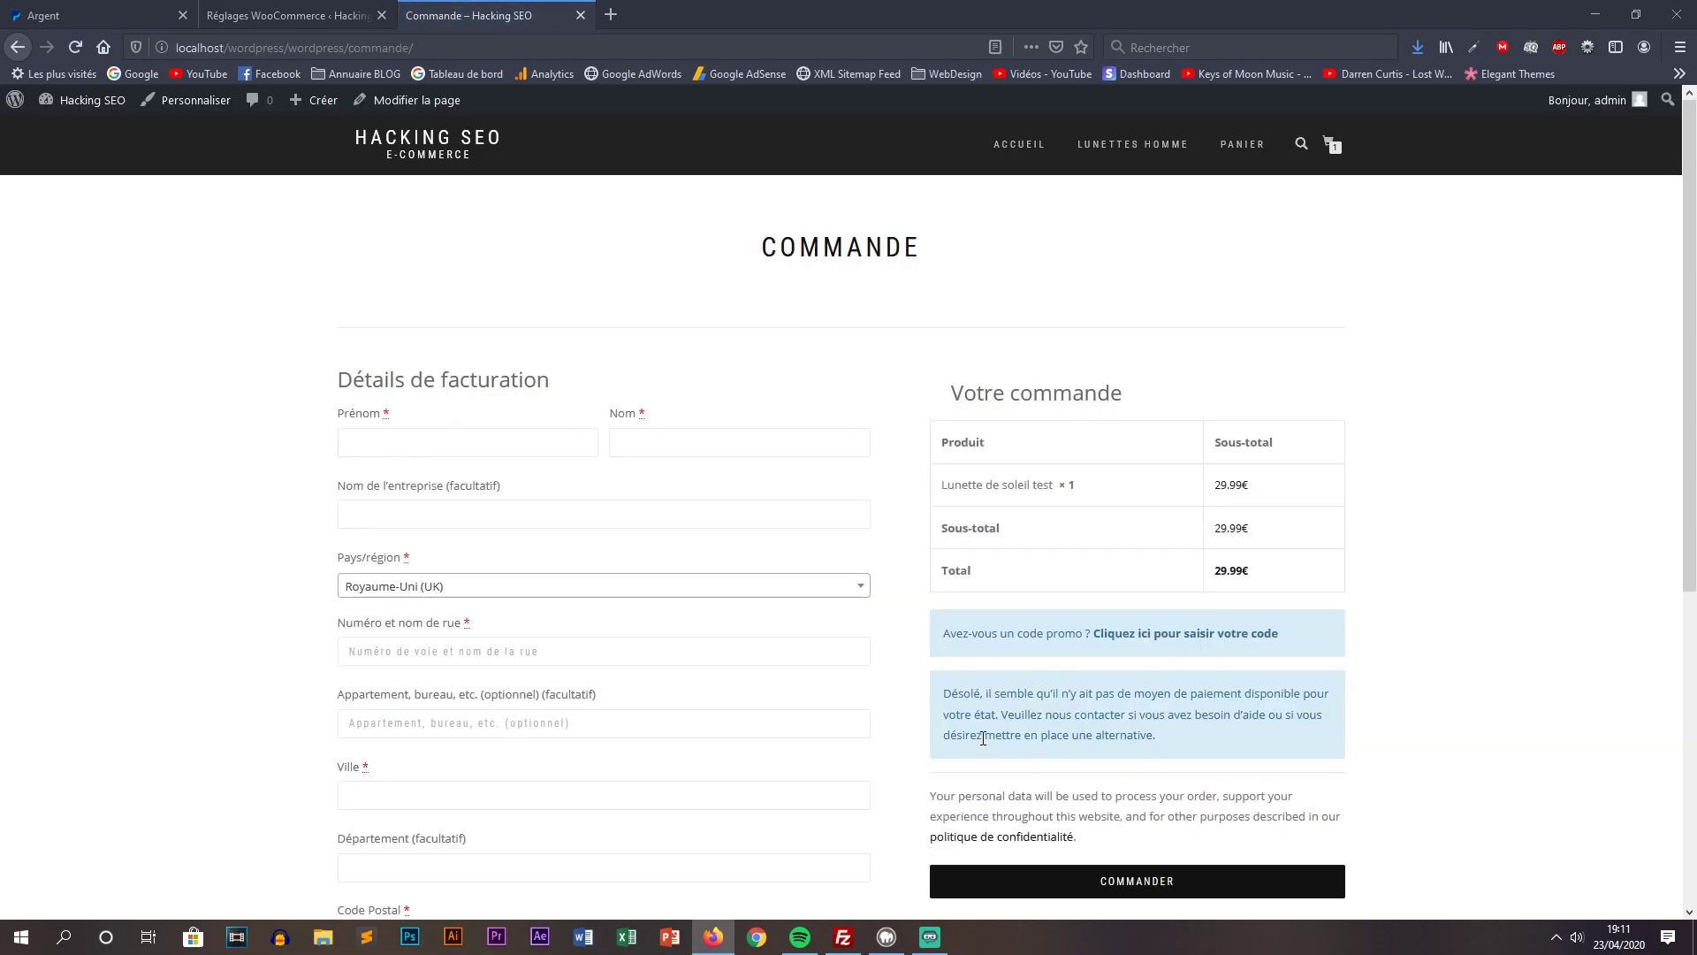
{"action": "scroll", "coordinate": [1218, 709], "scroll_direction": "down", "scroll_amount": 2}
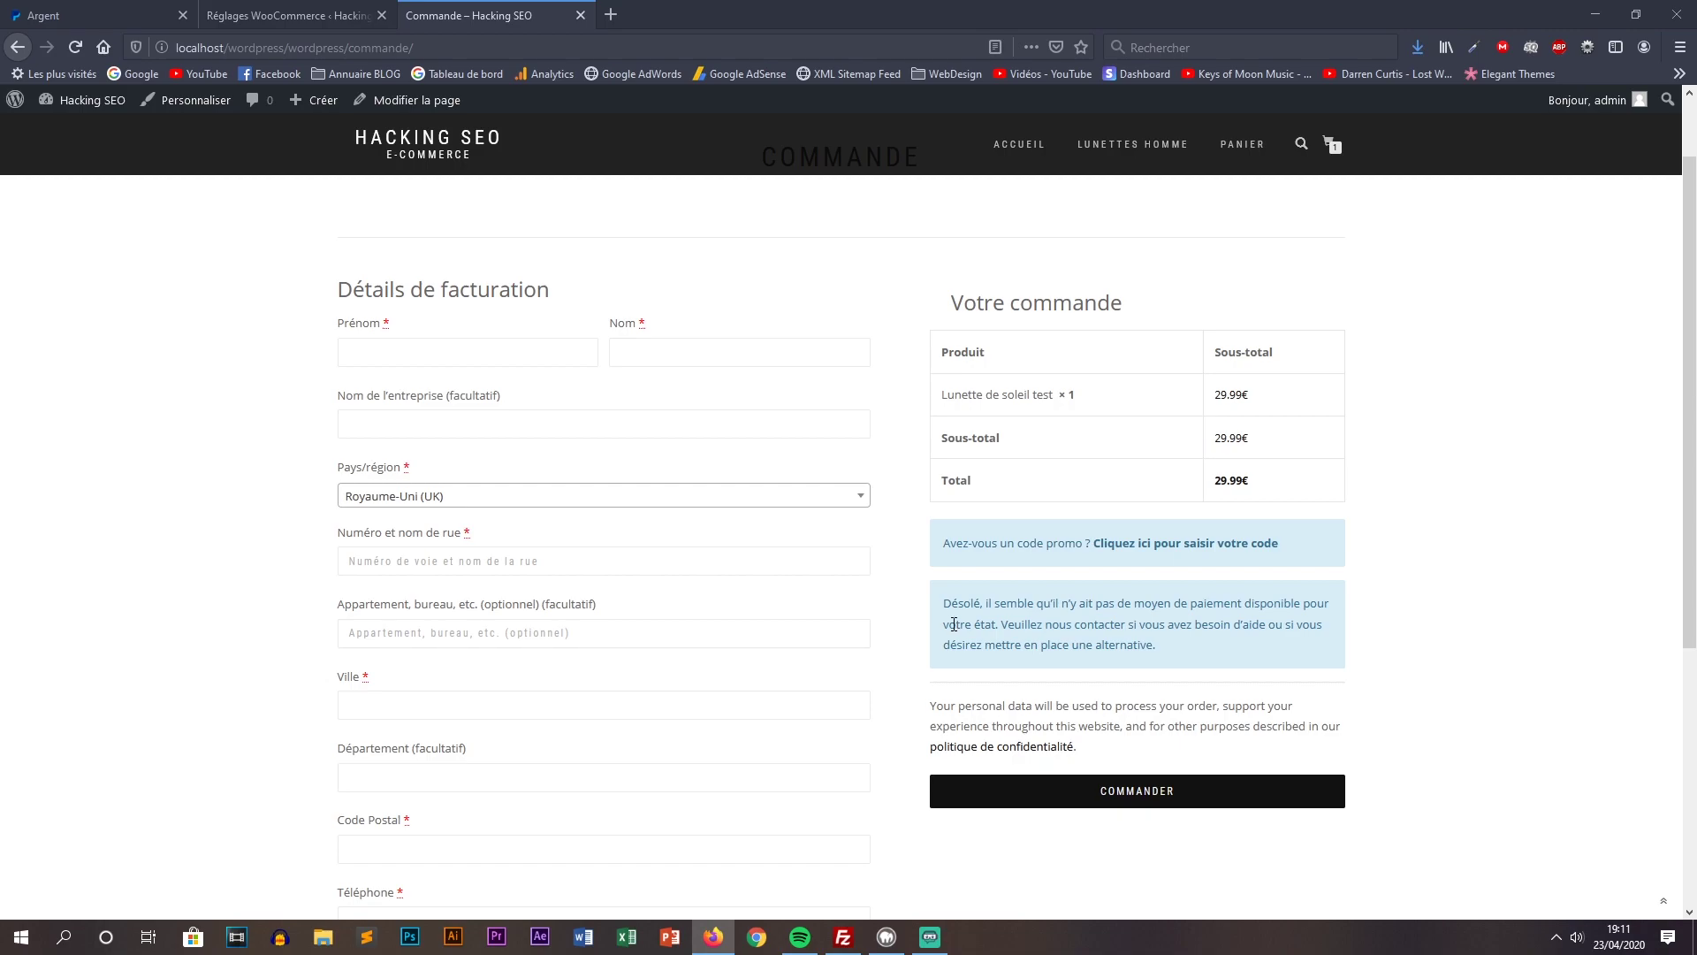
Enable PayPal in the WooCommerce payment methods and open its configuration
{"action": "left_click", "coordinate": [305, 15]}
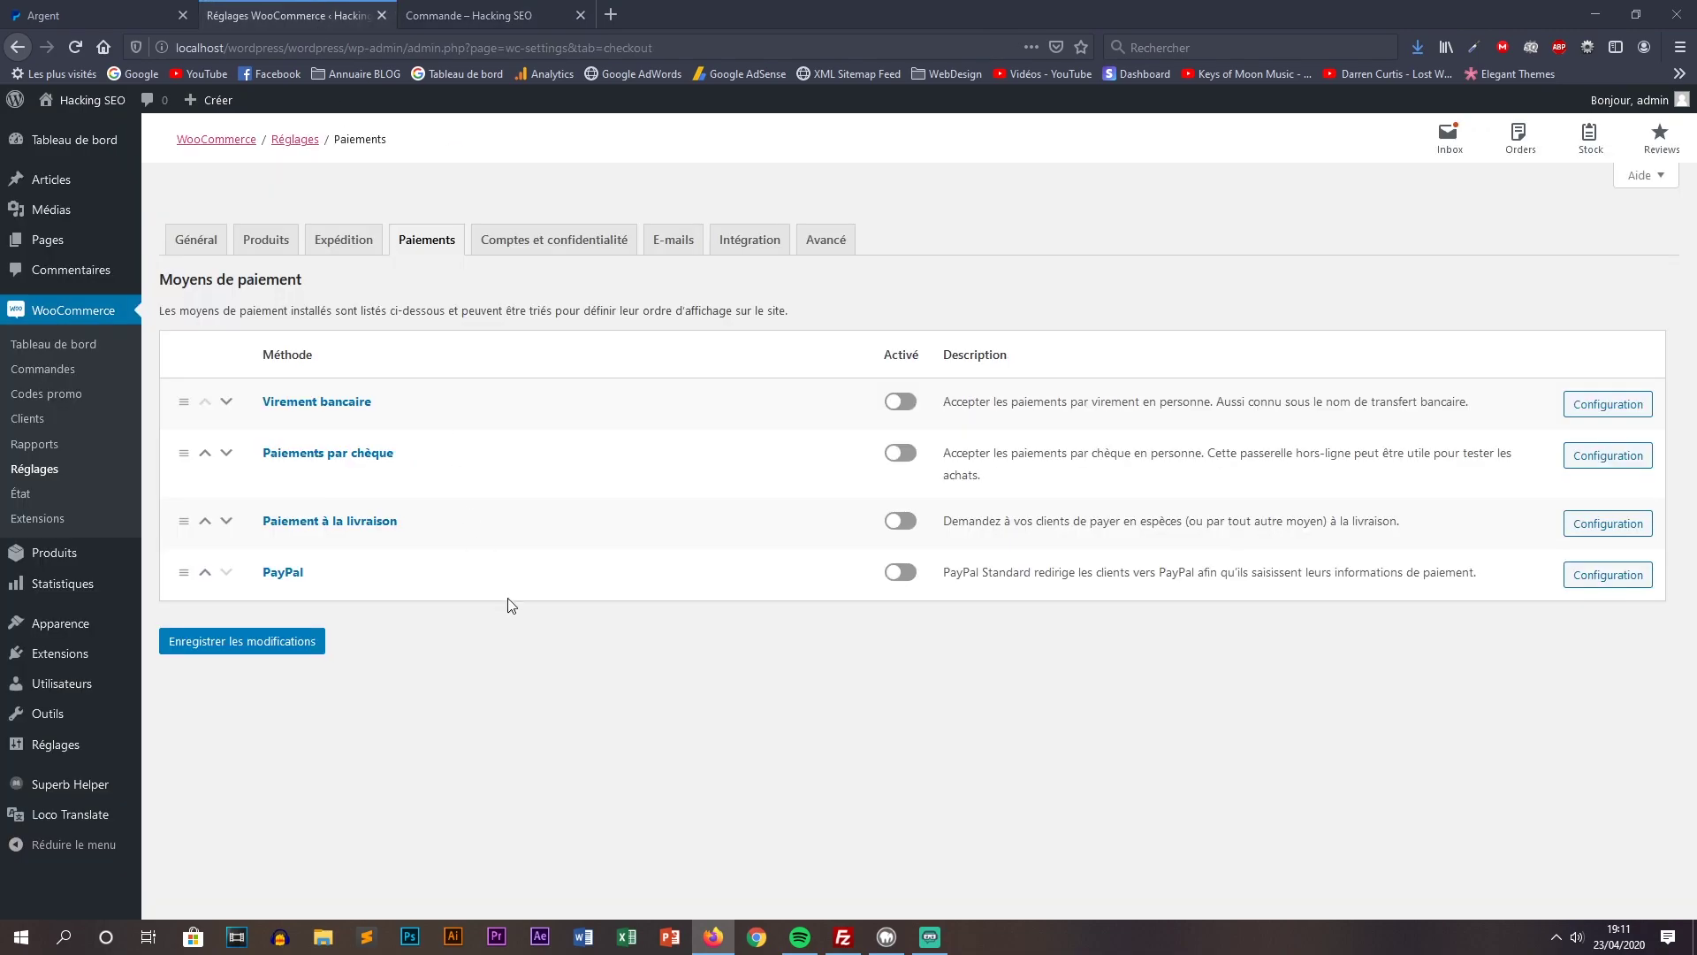
{"action": "left_click", "coordinate": [893, 589]}
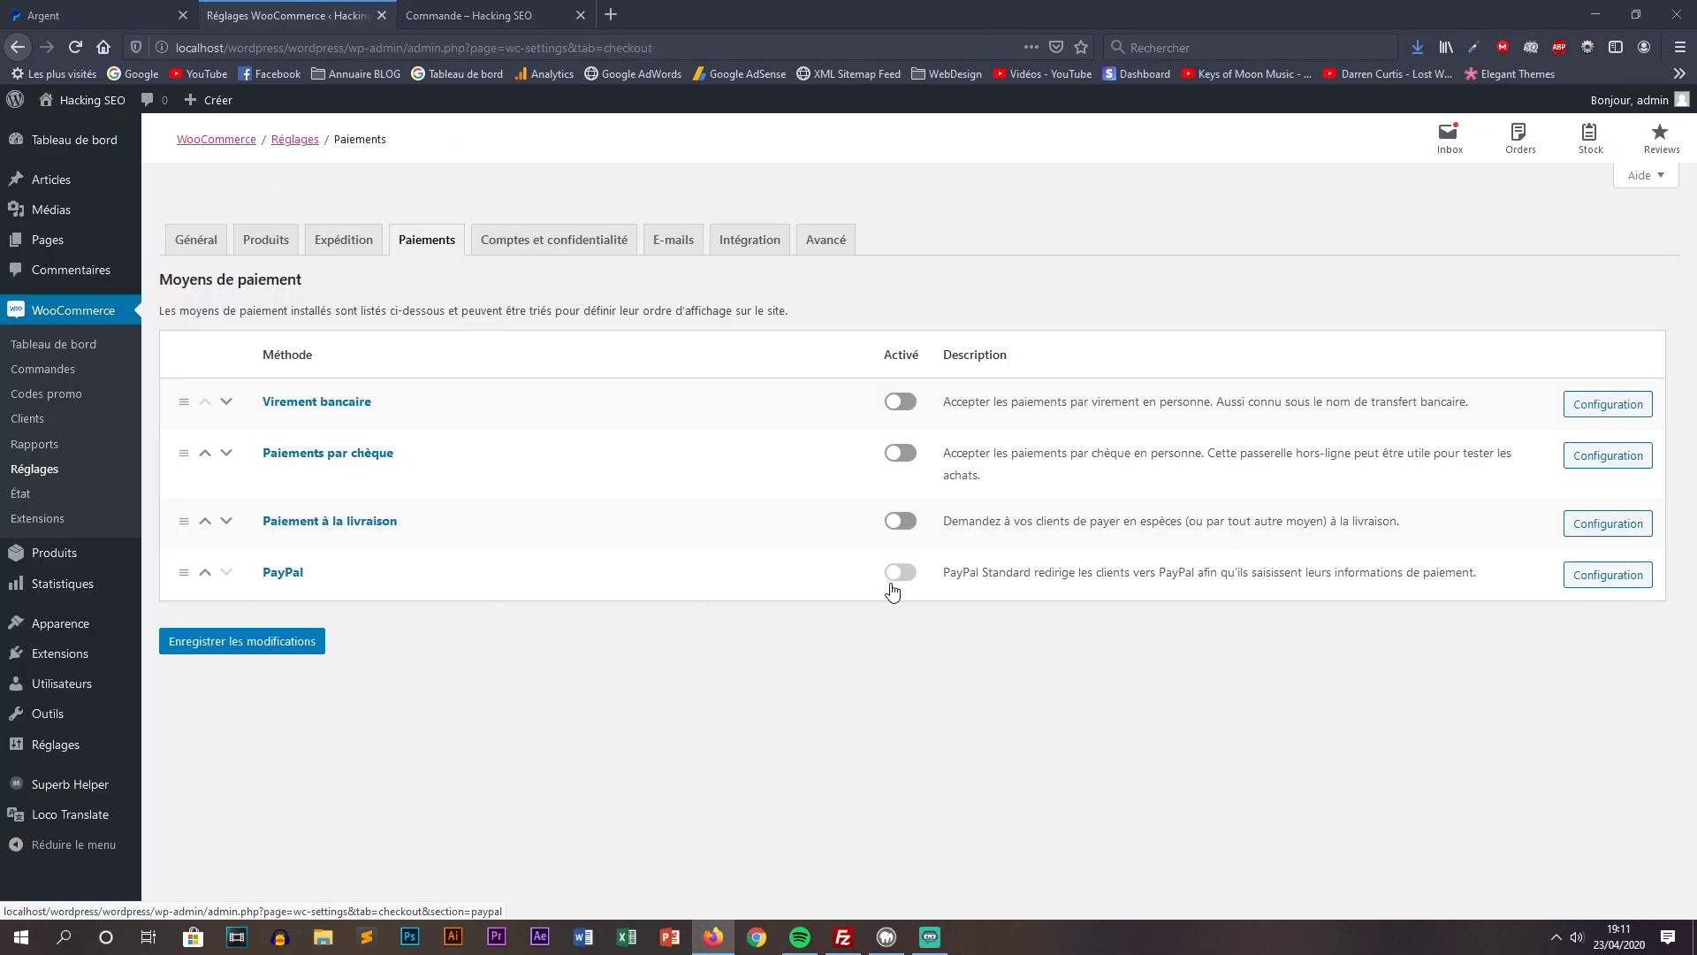
{"action": "left_click", "coordinate": [1598, 575]}
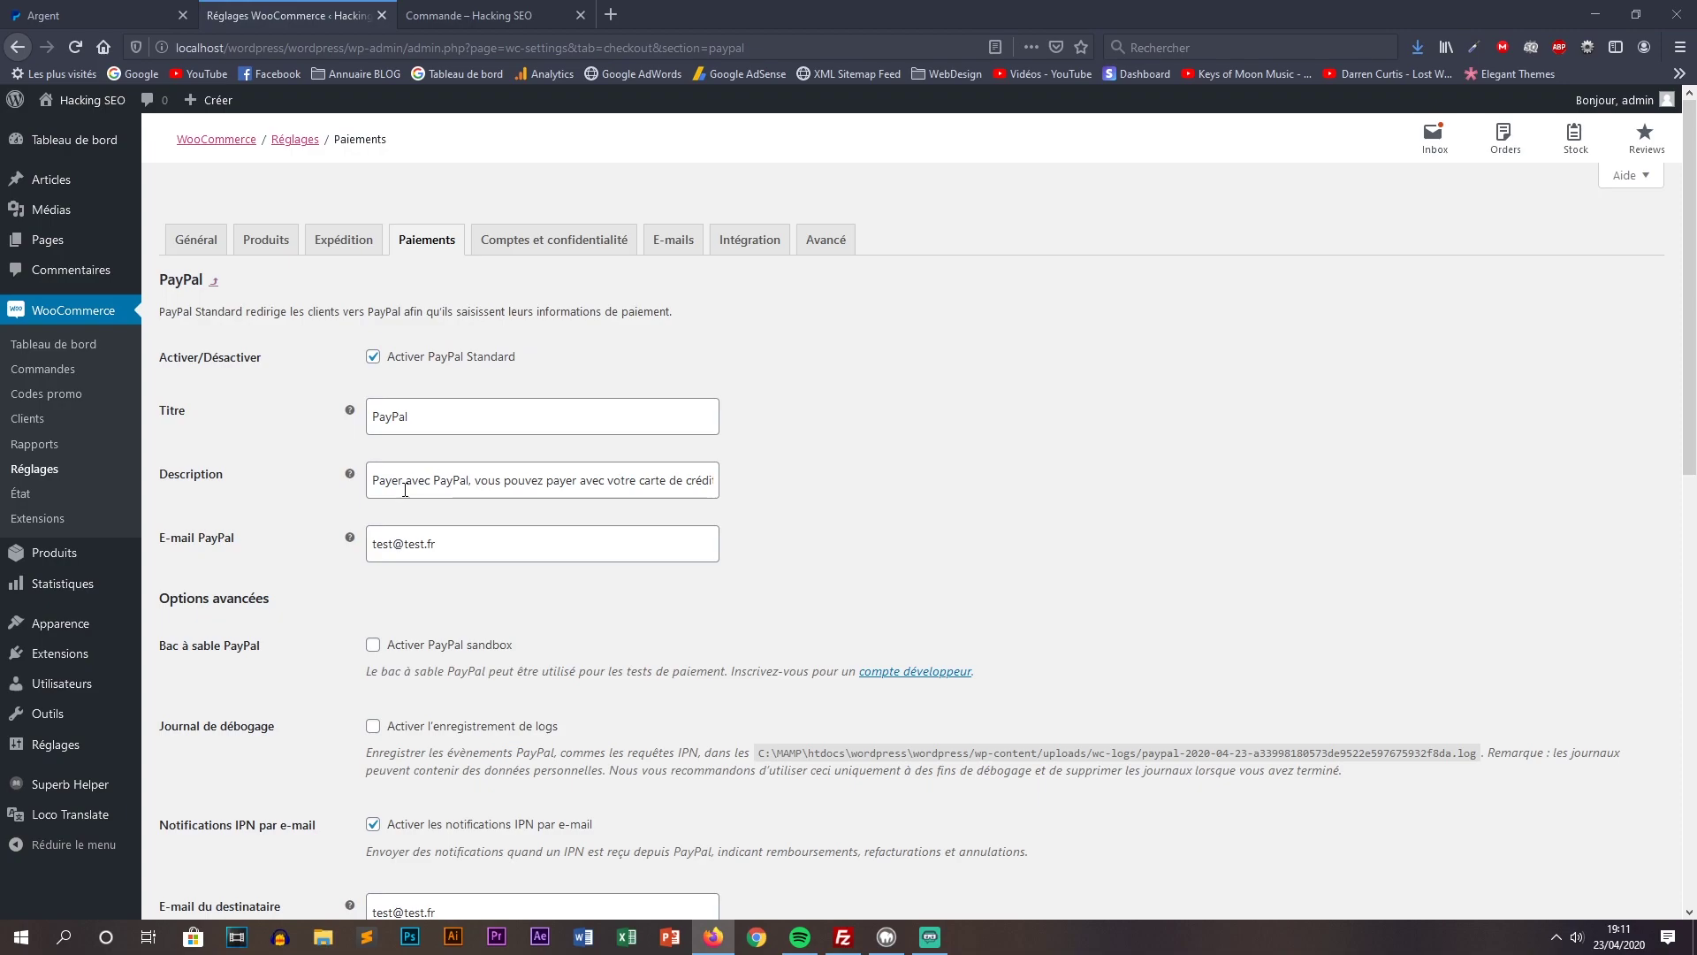
Review the title, description and PayPal e-mail fields in the PayPal configuration
{"action": "double_click", "coordinate": [375, 419]}
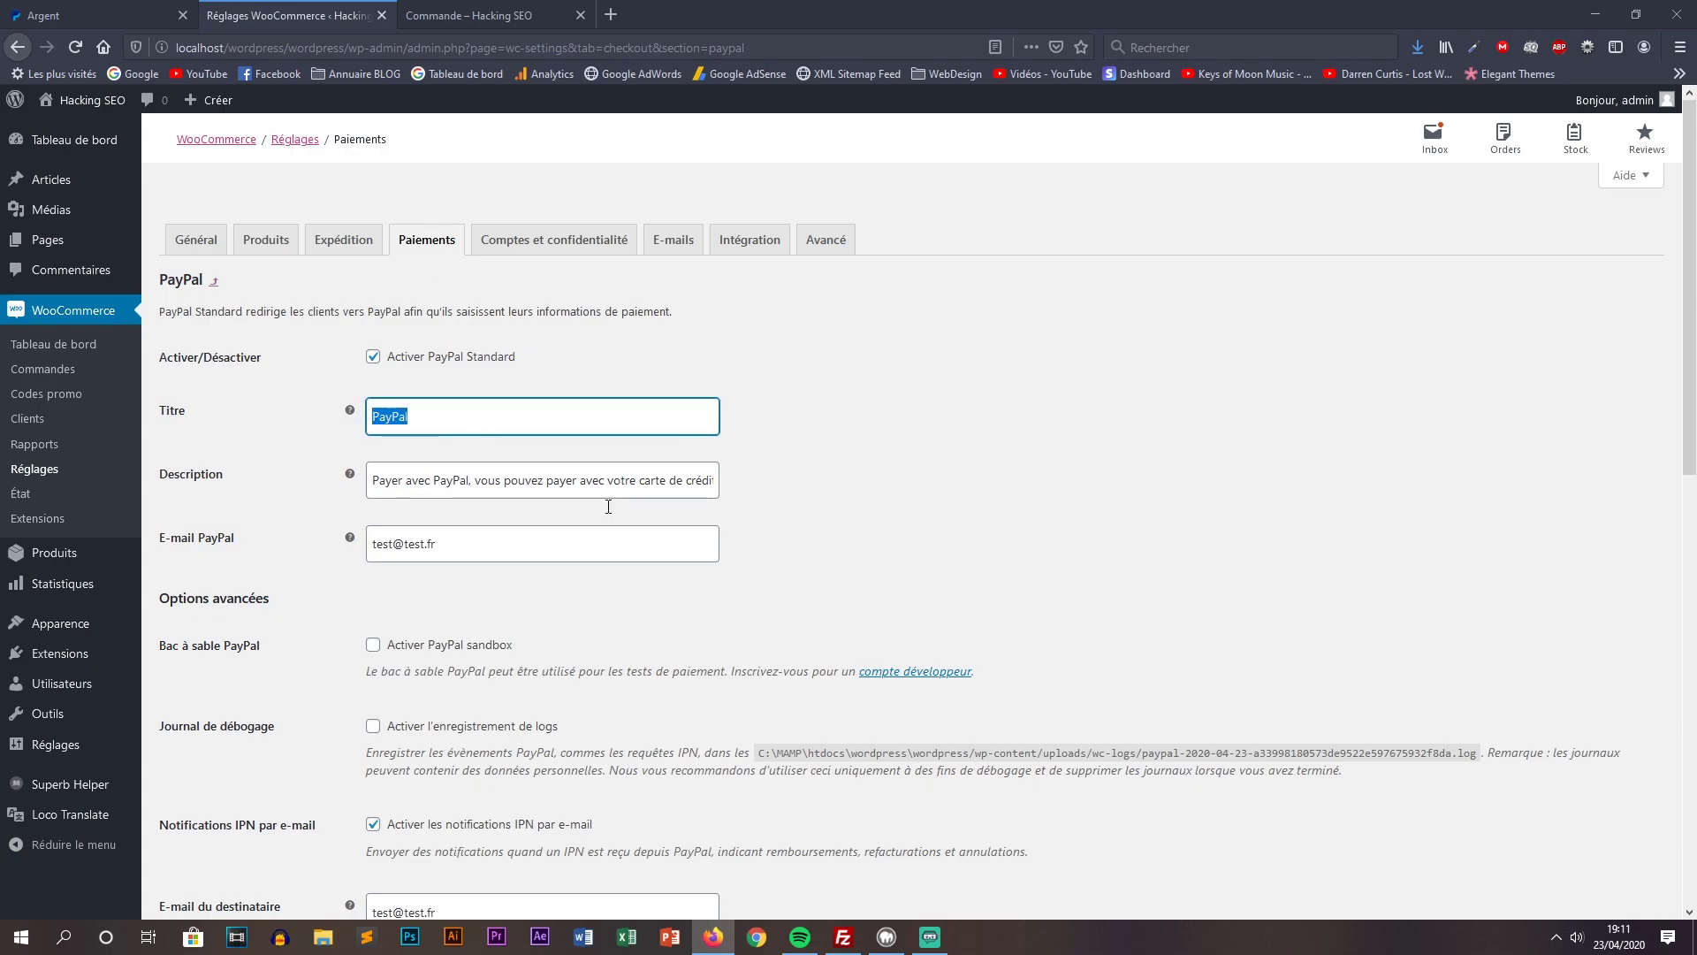
{"action": "left_click", "coordinate": [433, 482]}
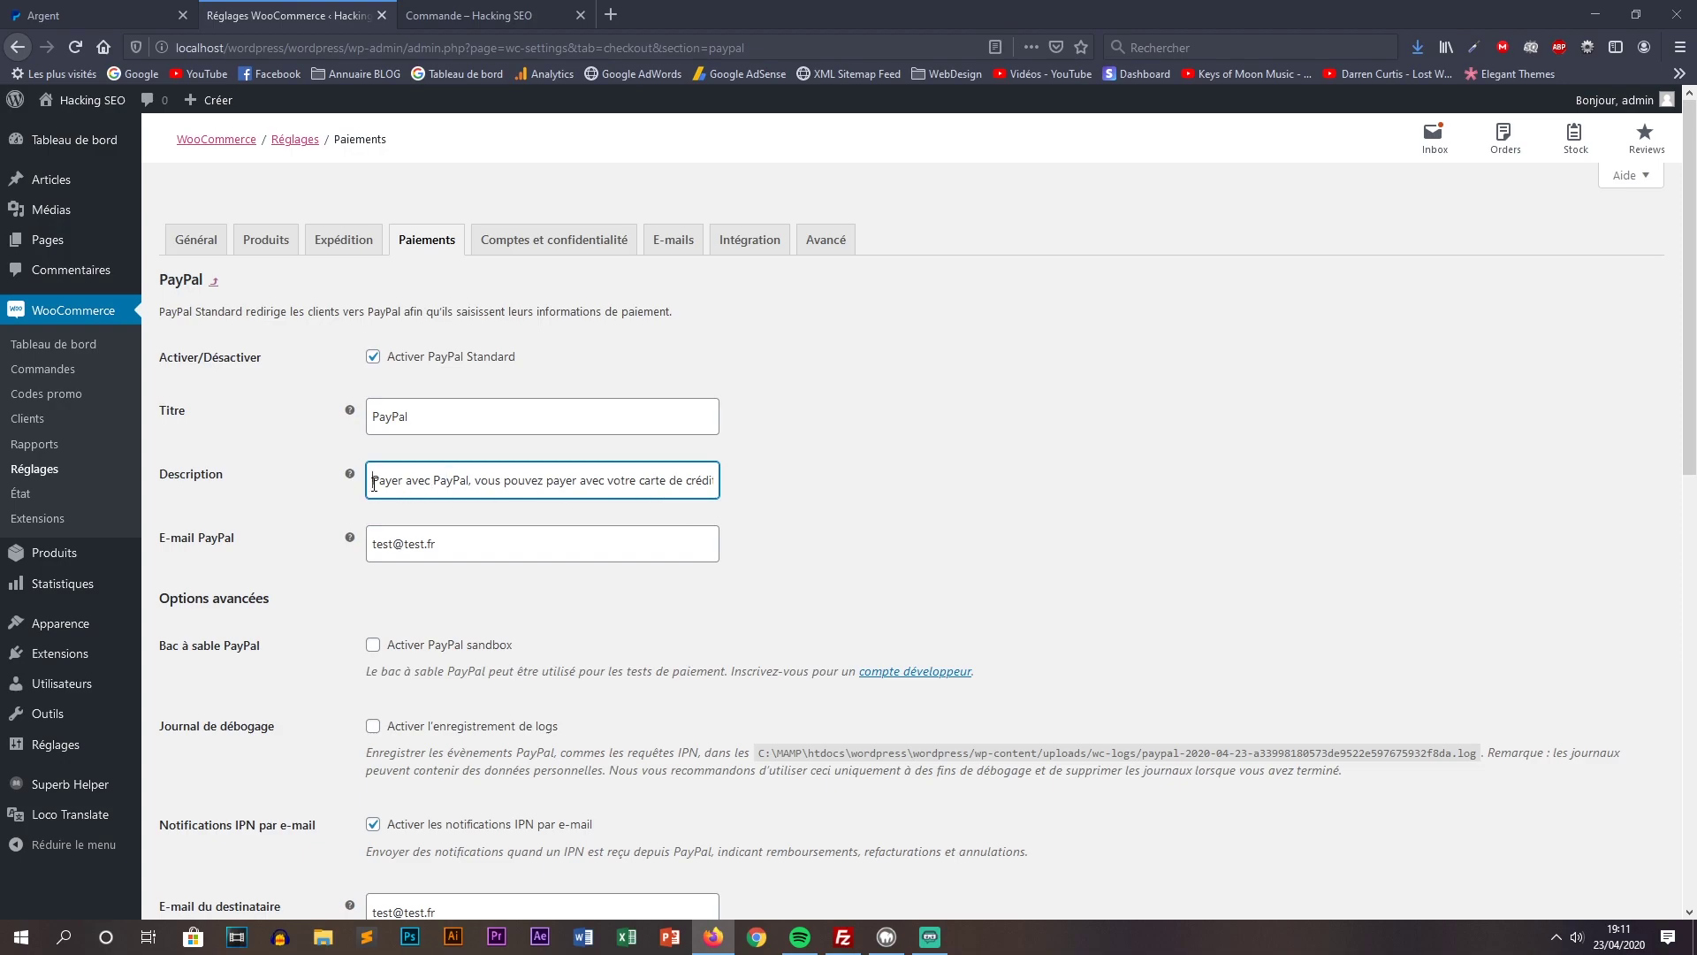
{"action": "left_click_drag", "start_coordinate": [371, 484], "coordinate": [1155, 500]}
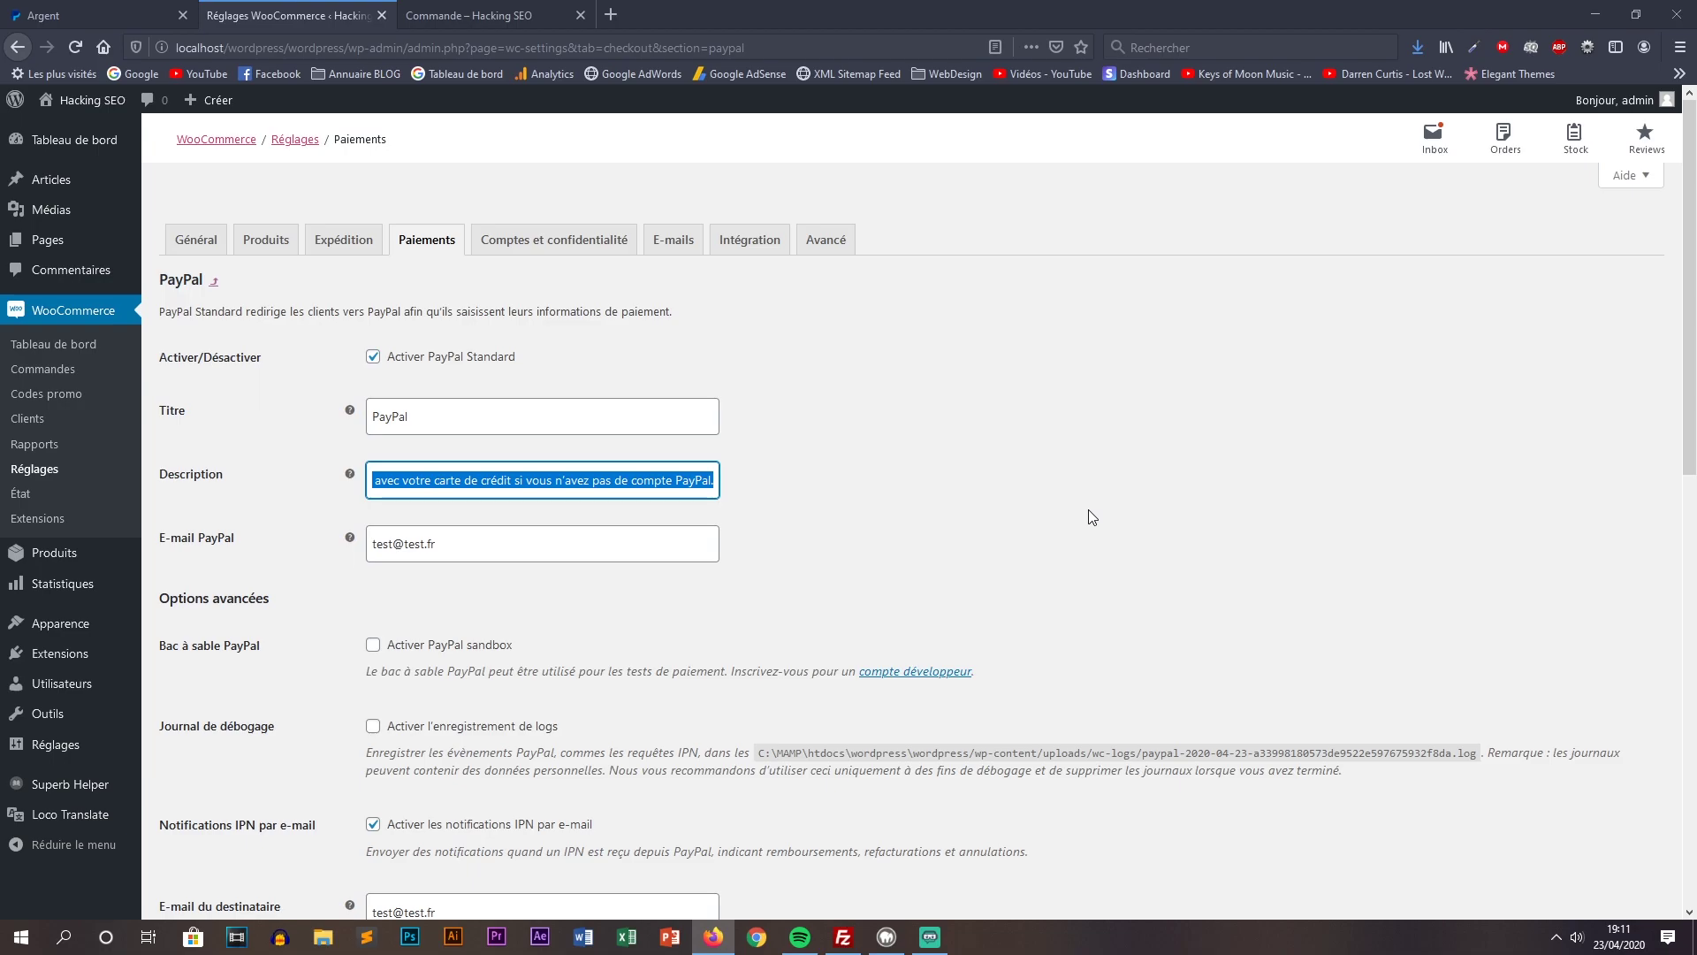
{"action": "left_click", "coordinate": [1045, 522]}
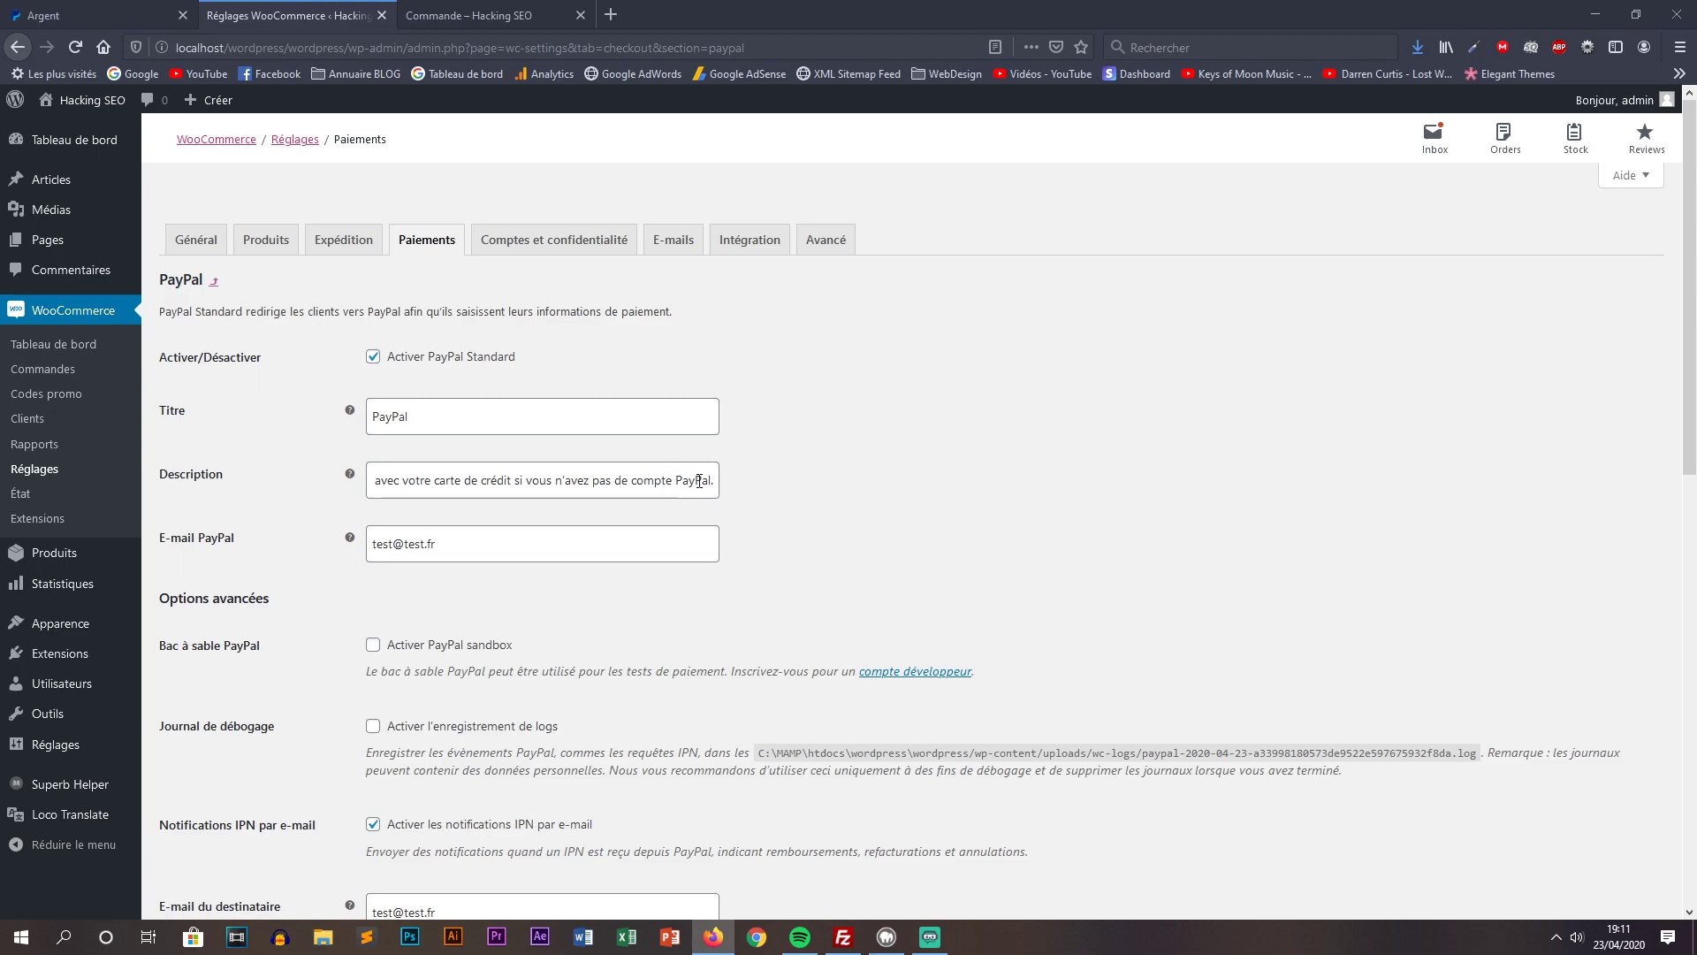
{"action": "triple_click", "coordinate": [535, 545]}
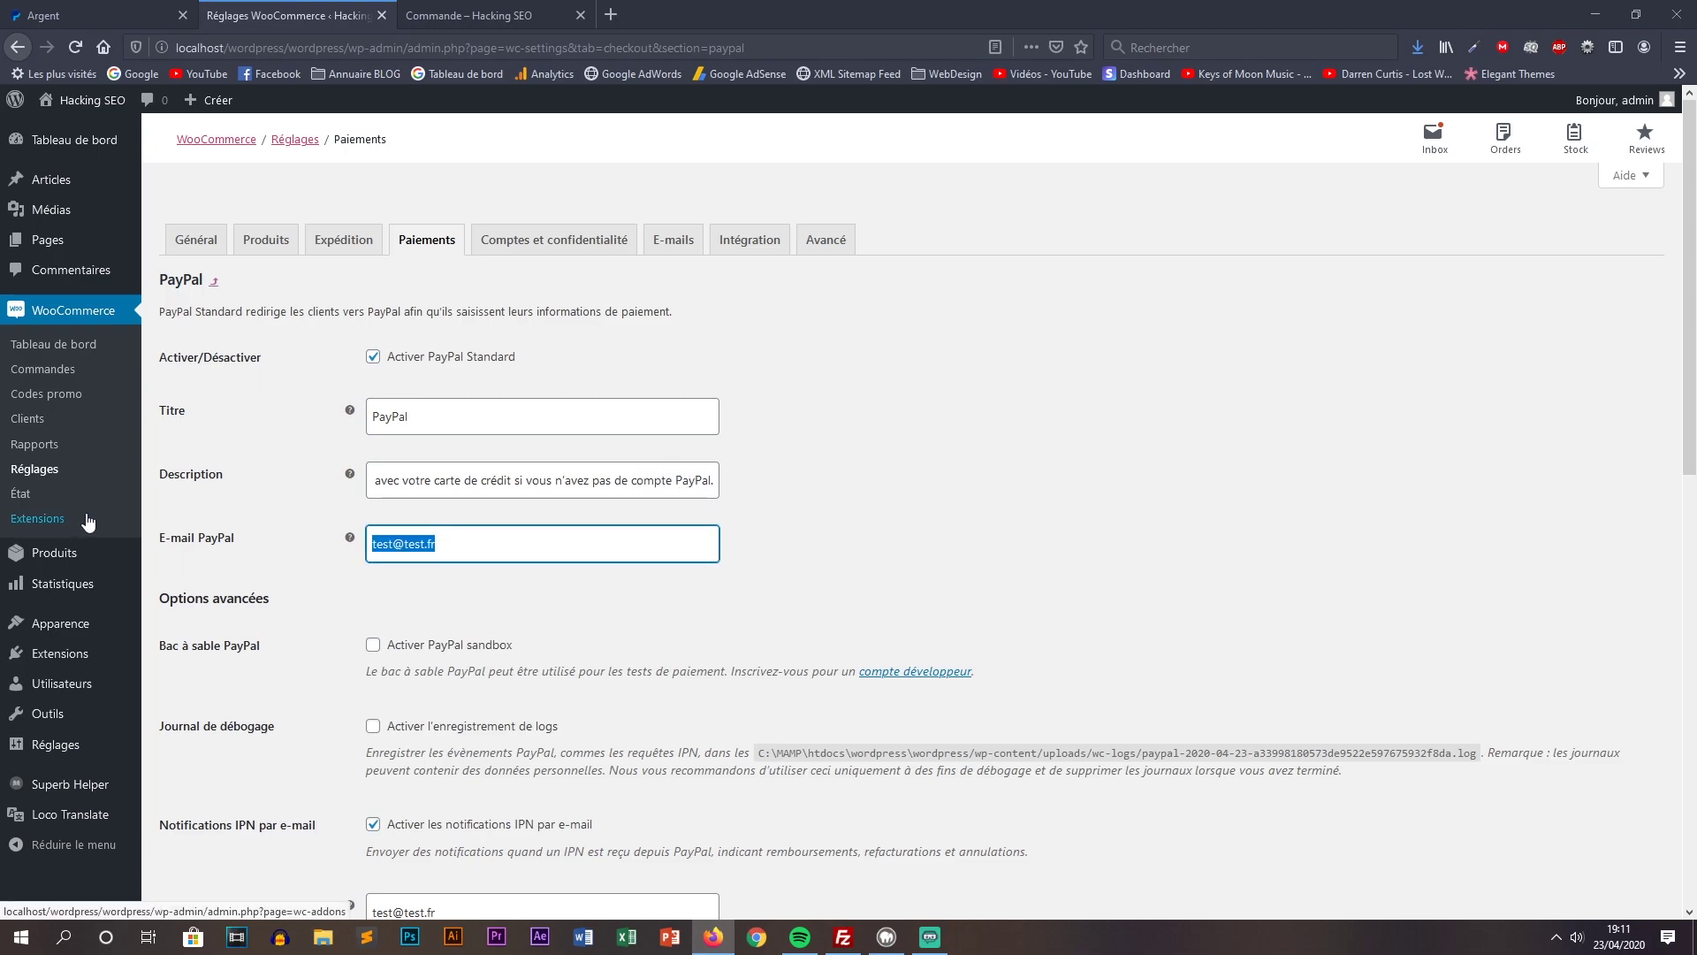
{"action": "left_click", "coordinate": [403, 555]}
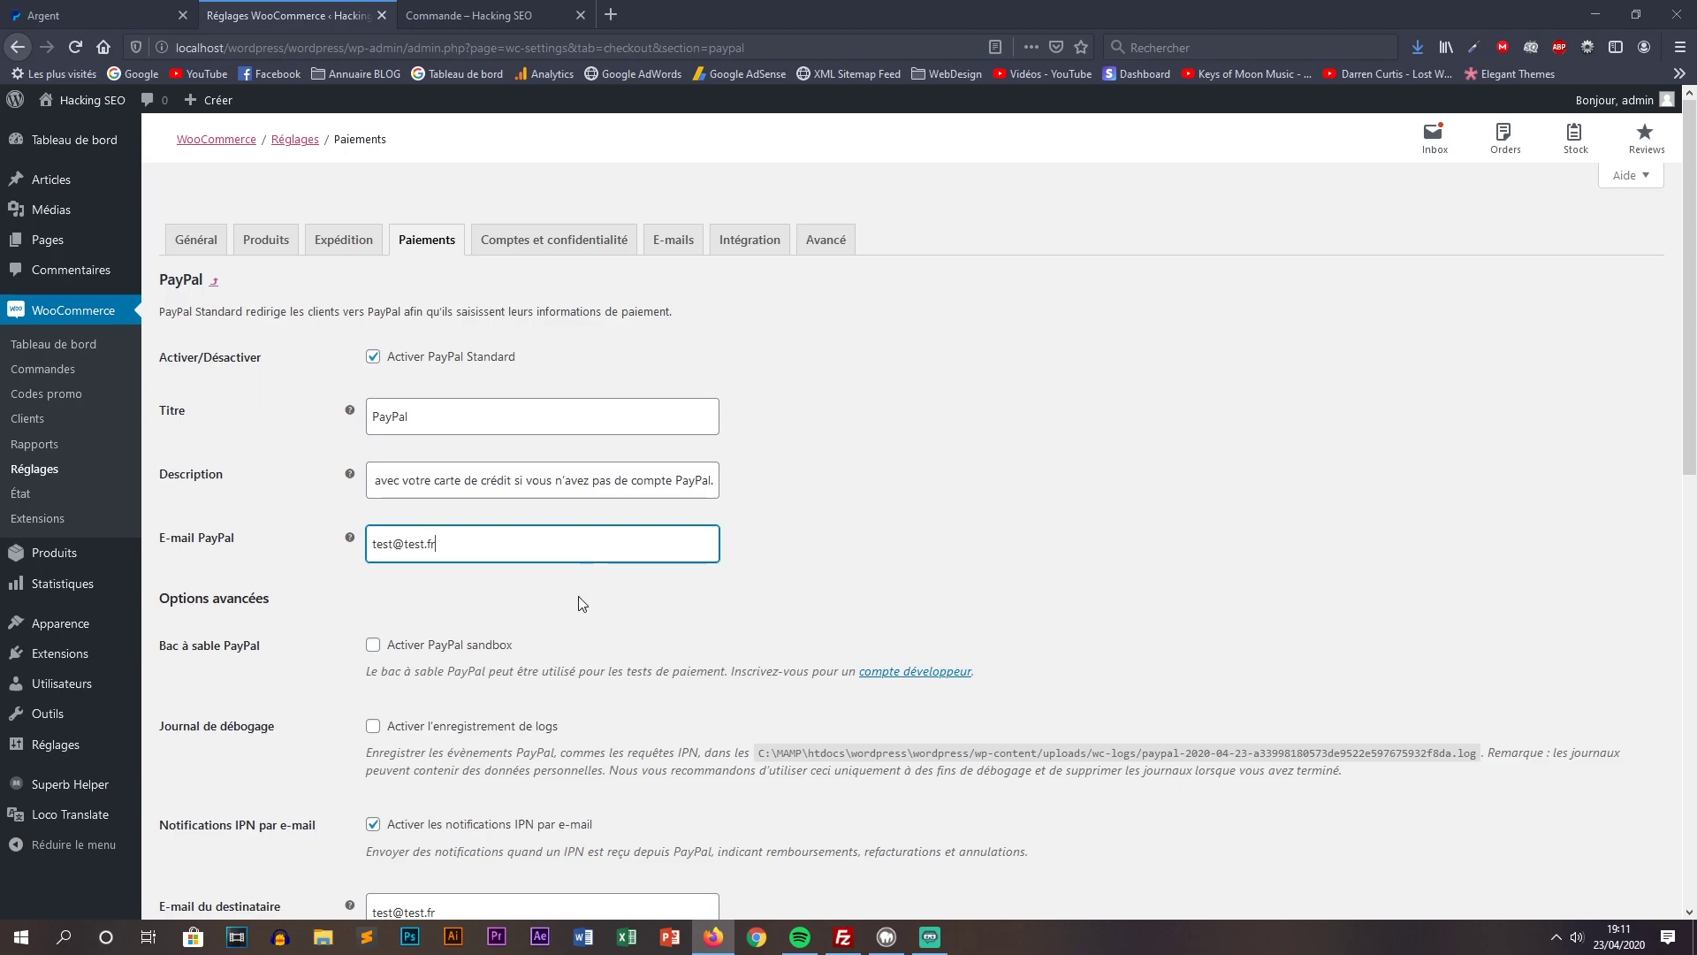
Review the advanced PayPal options and compare the recipient e-mail with the PayPal account e-mail
{"action": "scroll", "coordinate": [578, 595], "scroll_direction": "down", "scroll_amount": 3}
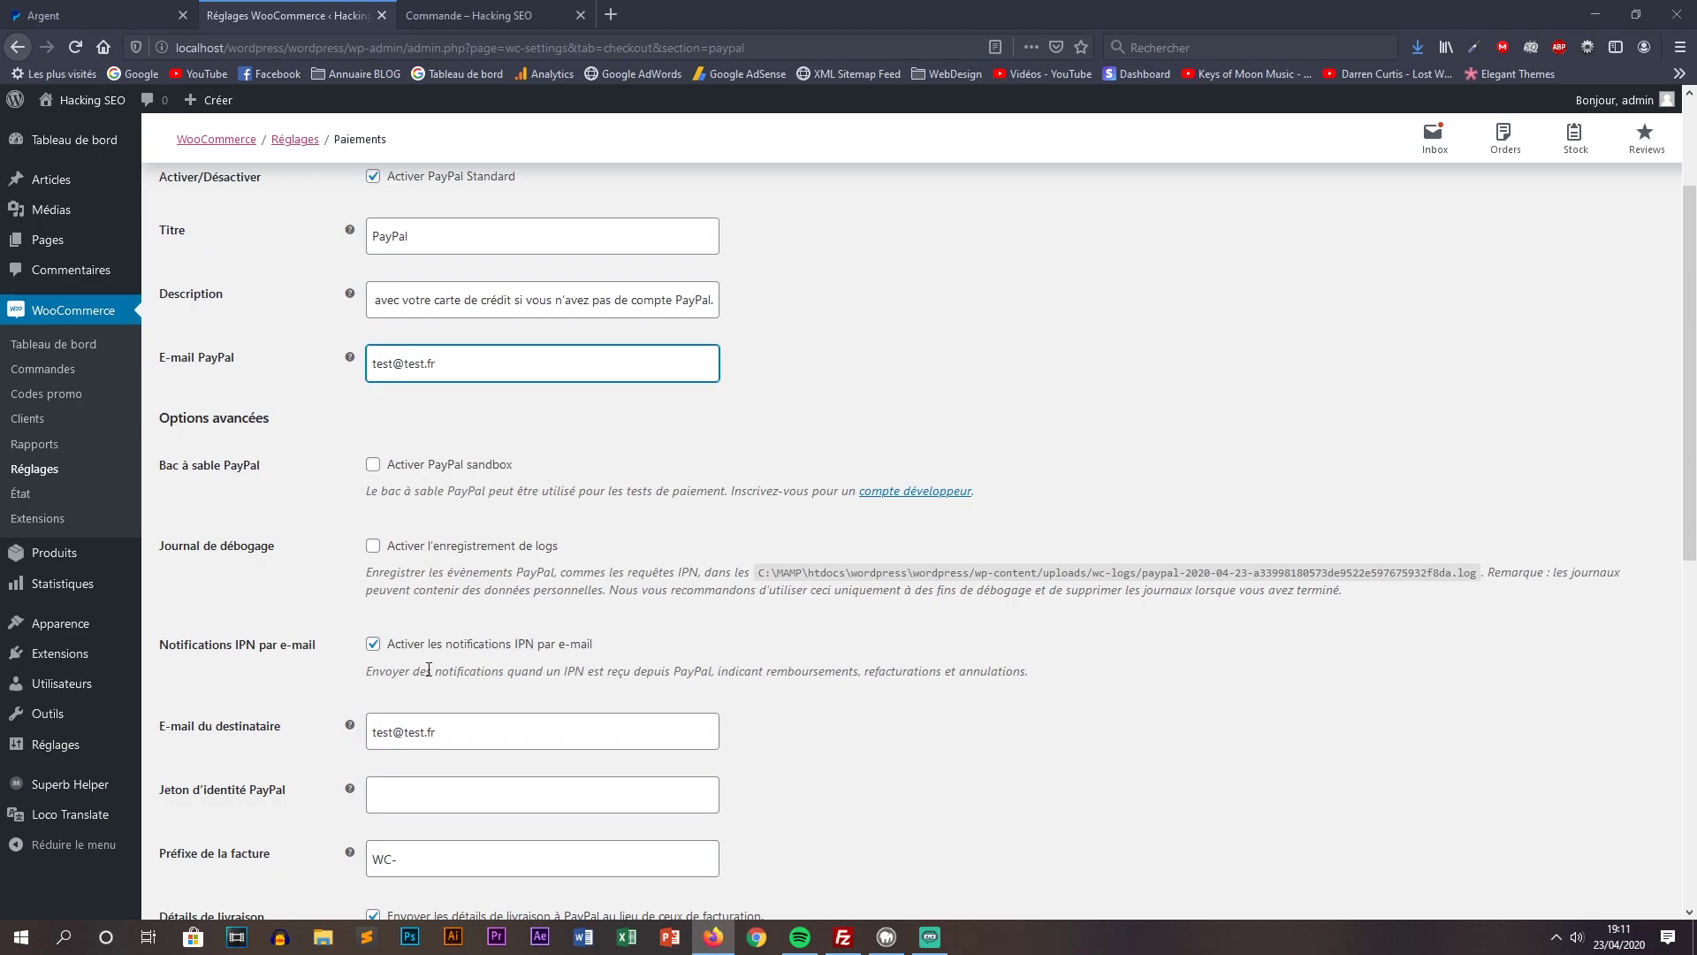
{"action": "scroll", "coordinate": [413, 663], "scroll_direction": "down", "scroll_amount": 7}
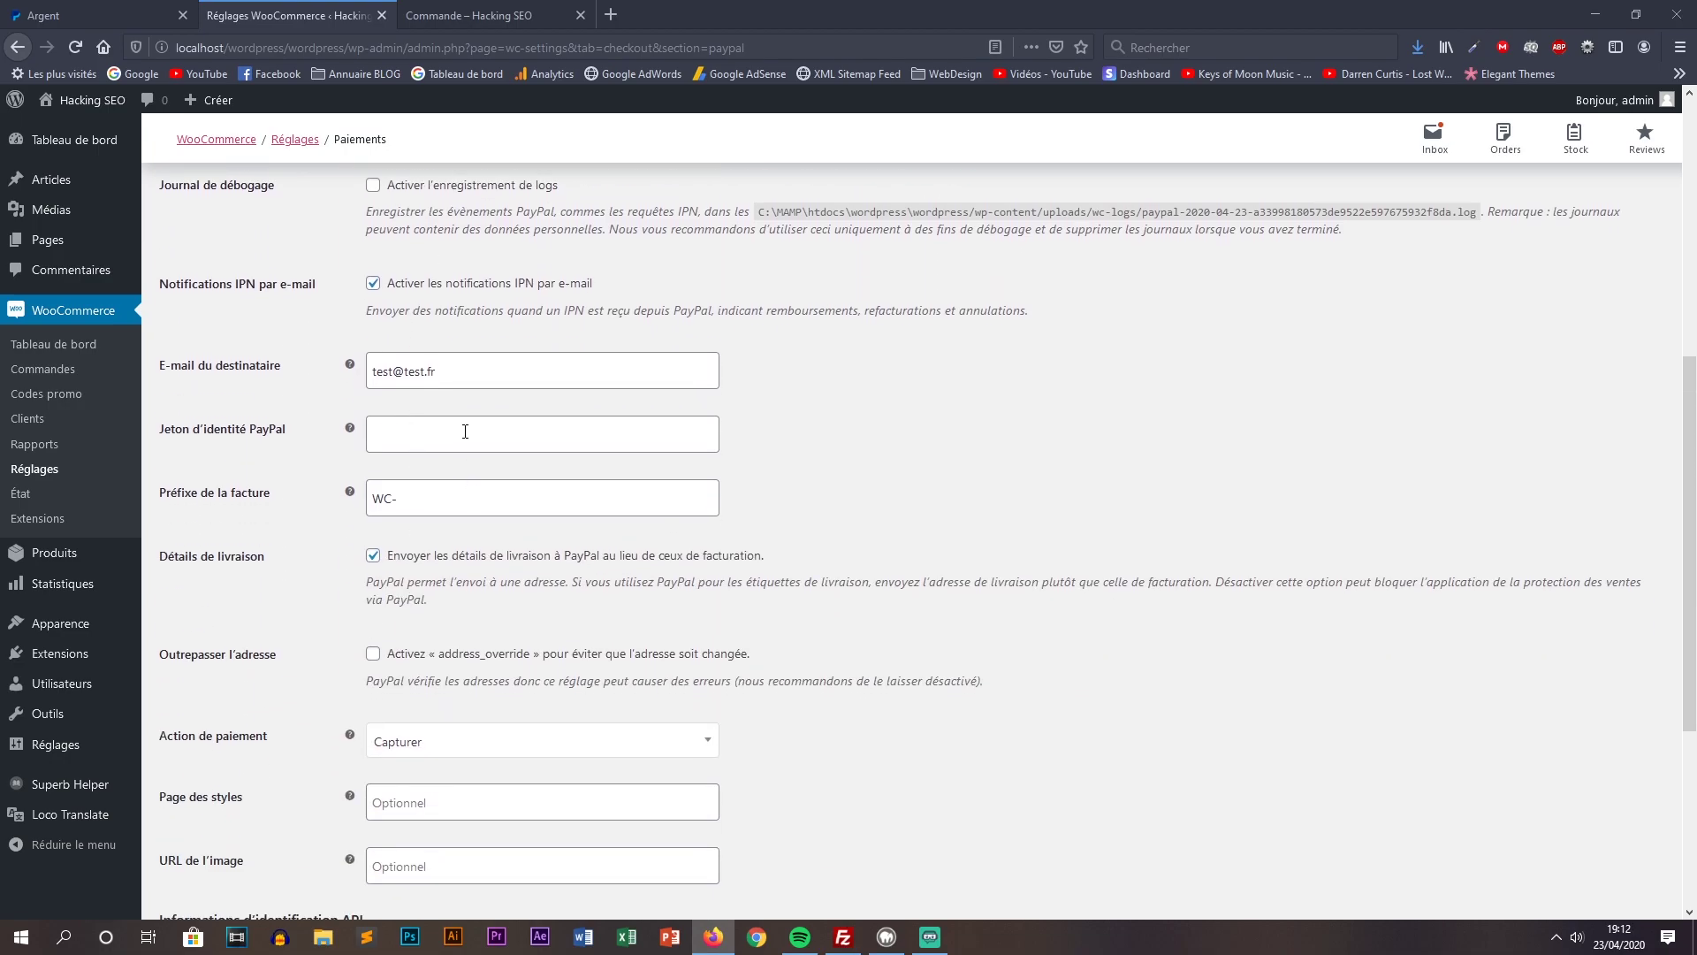
{"action": "mouse_move", "coordinate": [346, 279]}
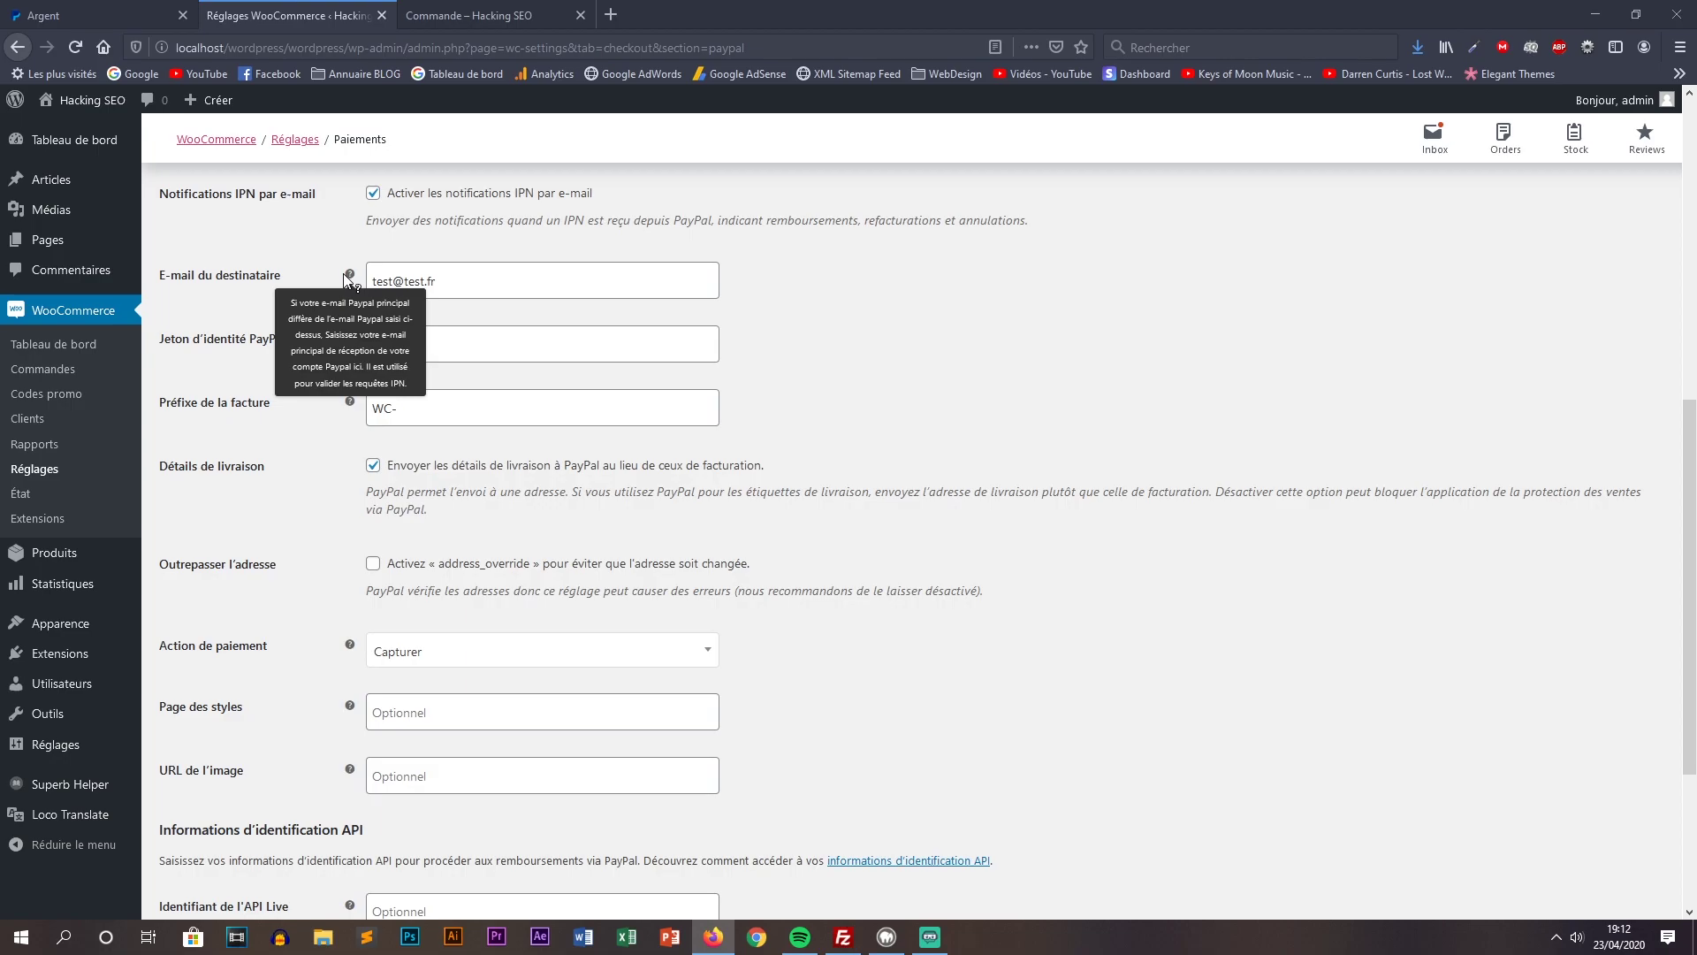
{"action": "scroll", "coordinate": [436, 415], "scroll_direction": "up", "scroll_amount": 5}
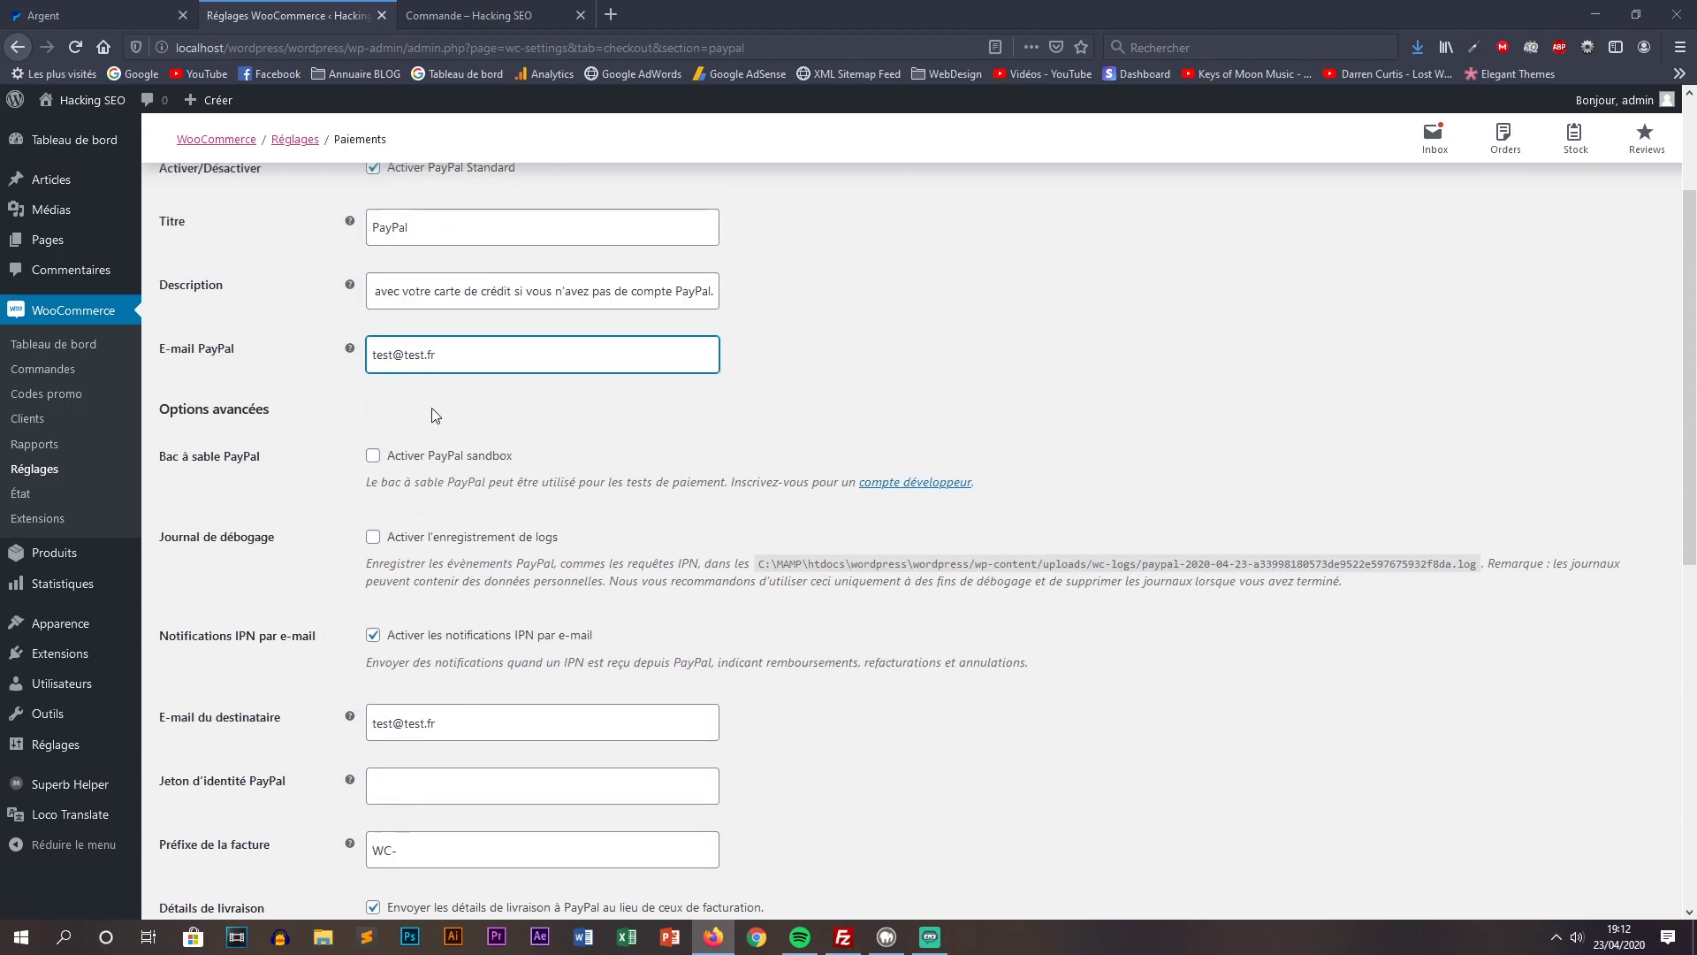
{"action": "triple_click", "coordinate": [462, 366]}
{"action": "left_click", "coordinate": [603, 484]}
{"action": "left_click_drag", "start_coordinate": [438, 731], "coordinate": [218, 707]}
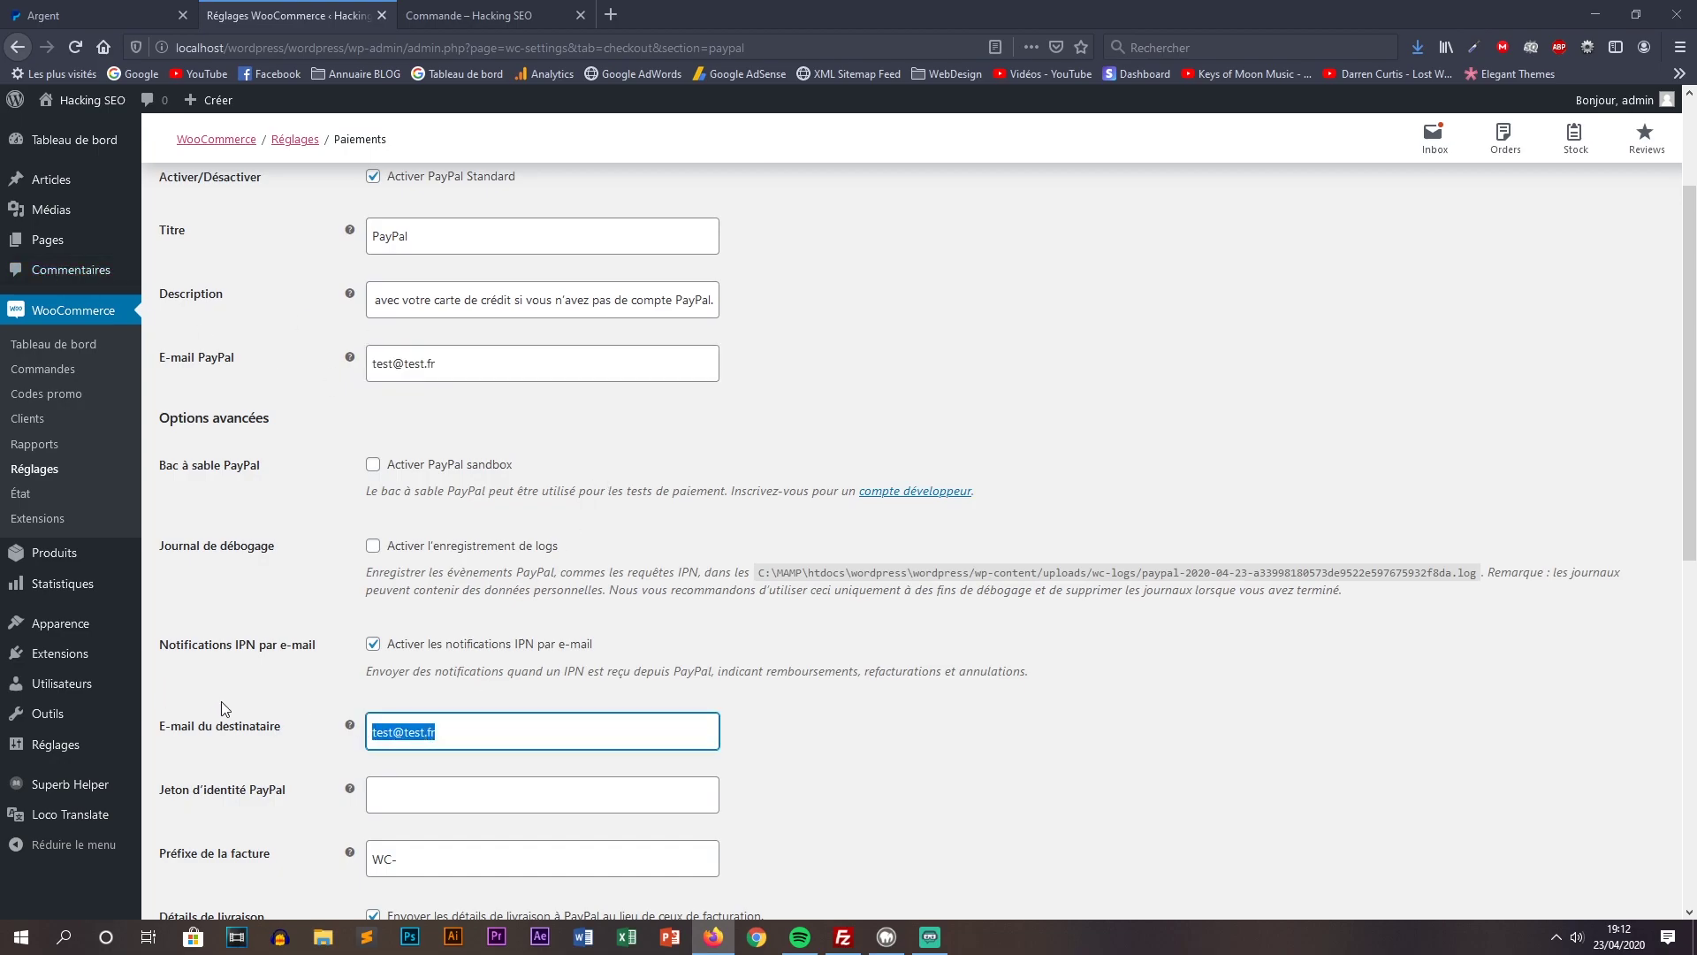
Review the recipient e-mail, PayPal identity token and invoice prefix fields in the advanced PayPal options
{"action": "scroll", "coordinate": [350, 743], "scroll_direction": "down", "scroll_amount": 1}
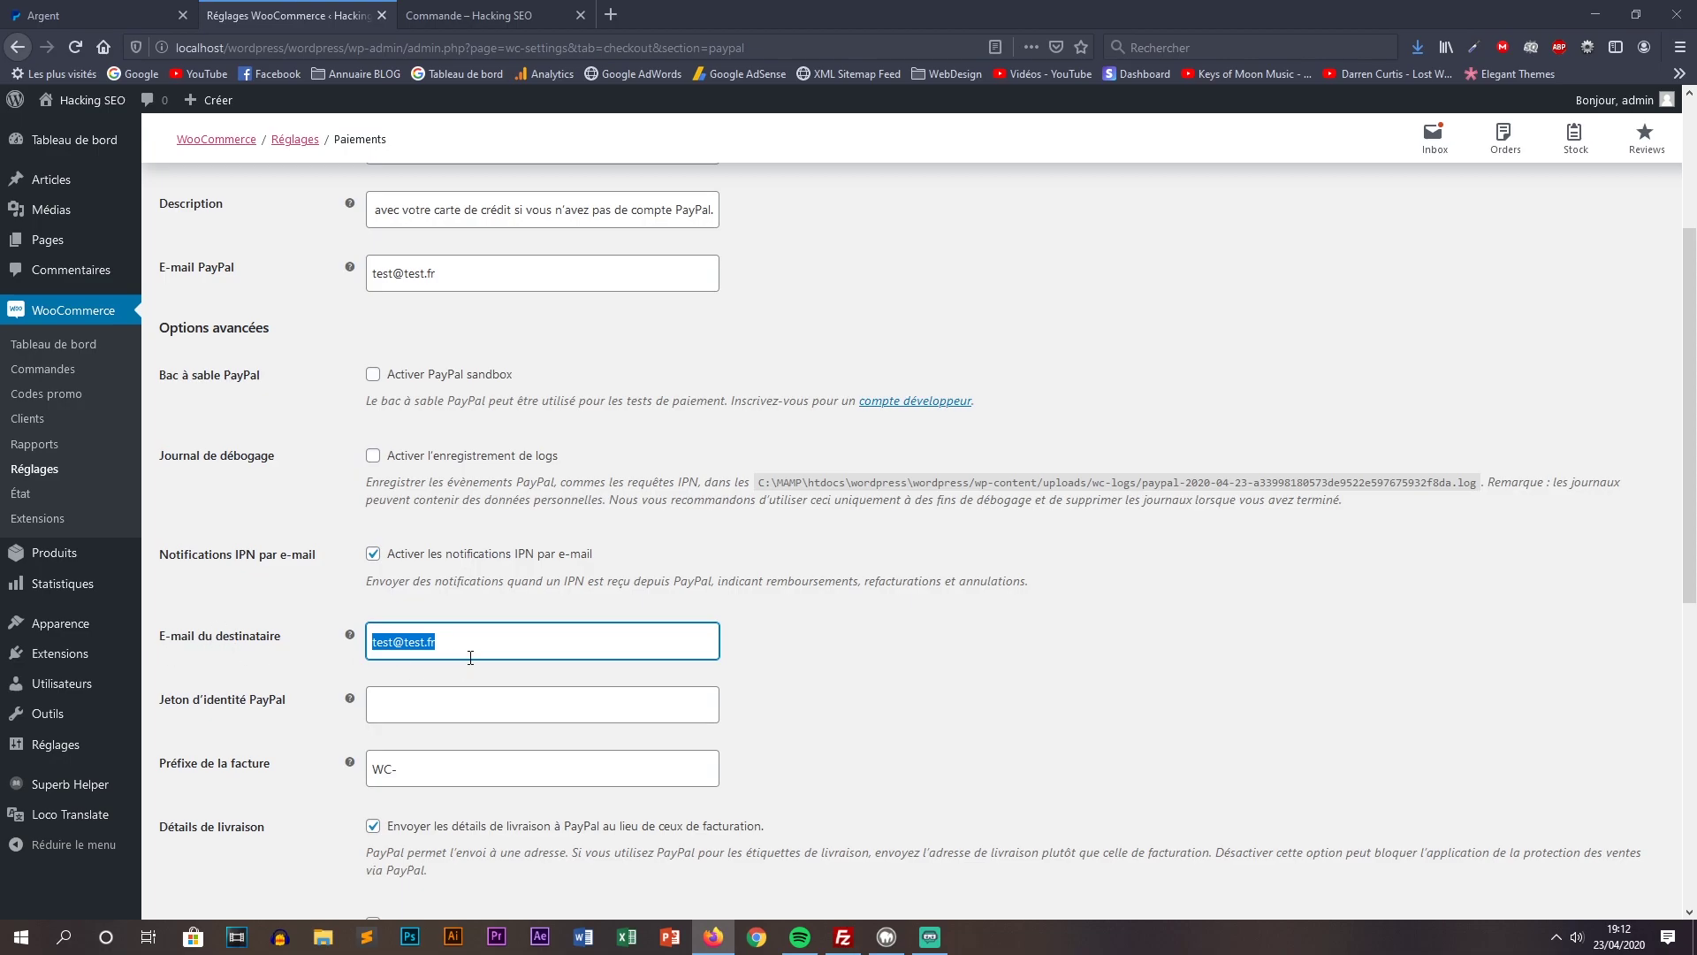
{"action": "left_click", "coordinate": [481, 662]}
{"action": "left_click_drag", "start_coordinate": [482, 648], "coordinate": [170, 587]}
{"action": "scroll", "coordinate": [426, 536], "scroll_direction": "down", "scroll_amount": 3}
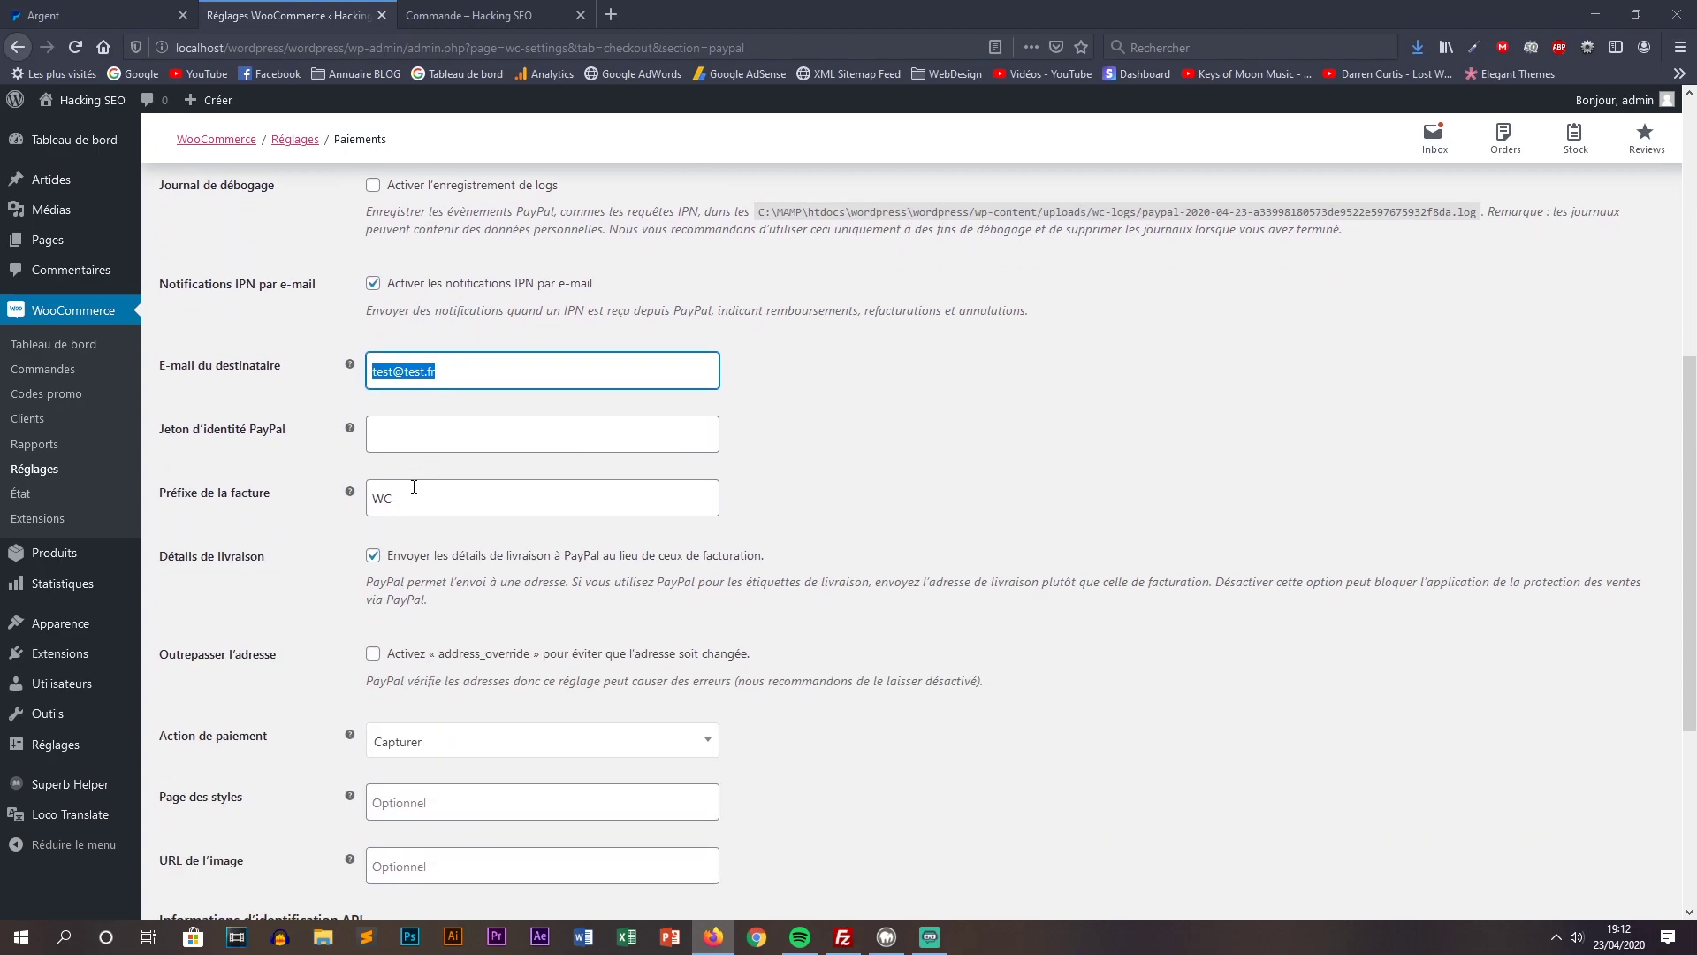
{"action": "mouse_move", "coordinate": [349, 430]}
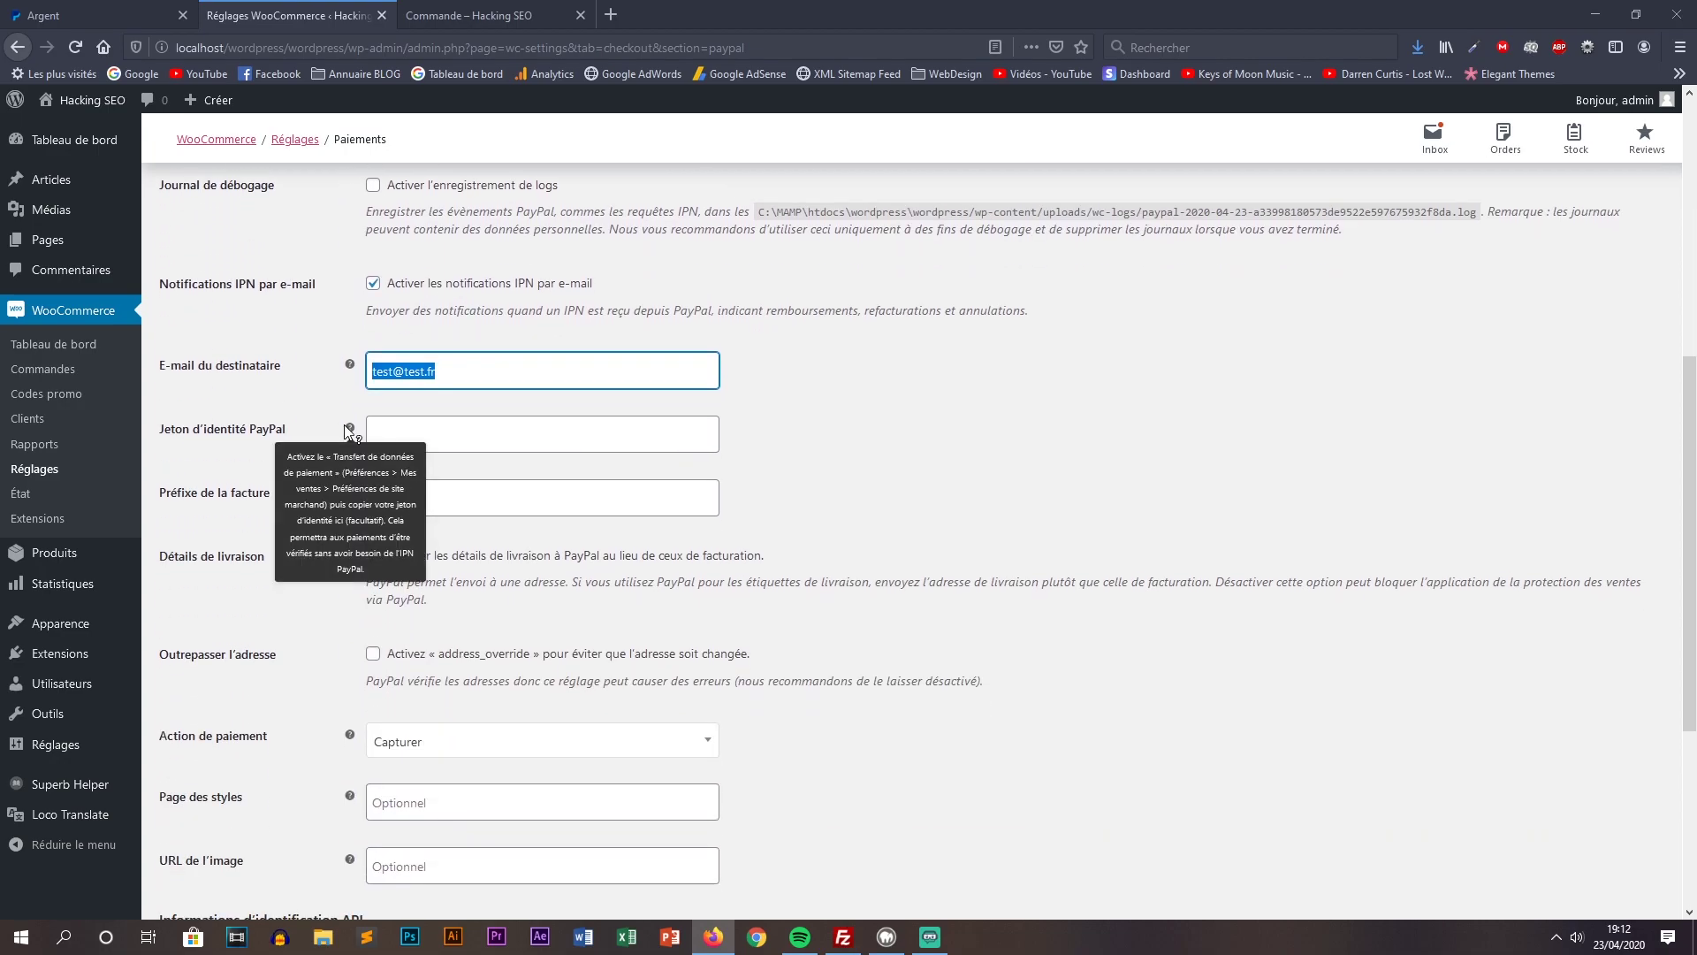
{"action": "left_click", "coordinate": [417, 435]}
{"action": "left_click_drag", "start_coordinate": [183, 431], "coordinate": [323, 448]}
{"action": "left_click", "coordinate": [329, 476]}
{"action": "left_click", "coordinate": [392, 502]}
{"action": "left_click_drag", "start_coordinate": [392, 502], "coordinate": [322, 502]}
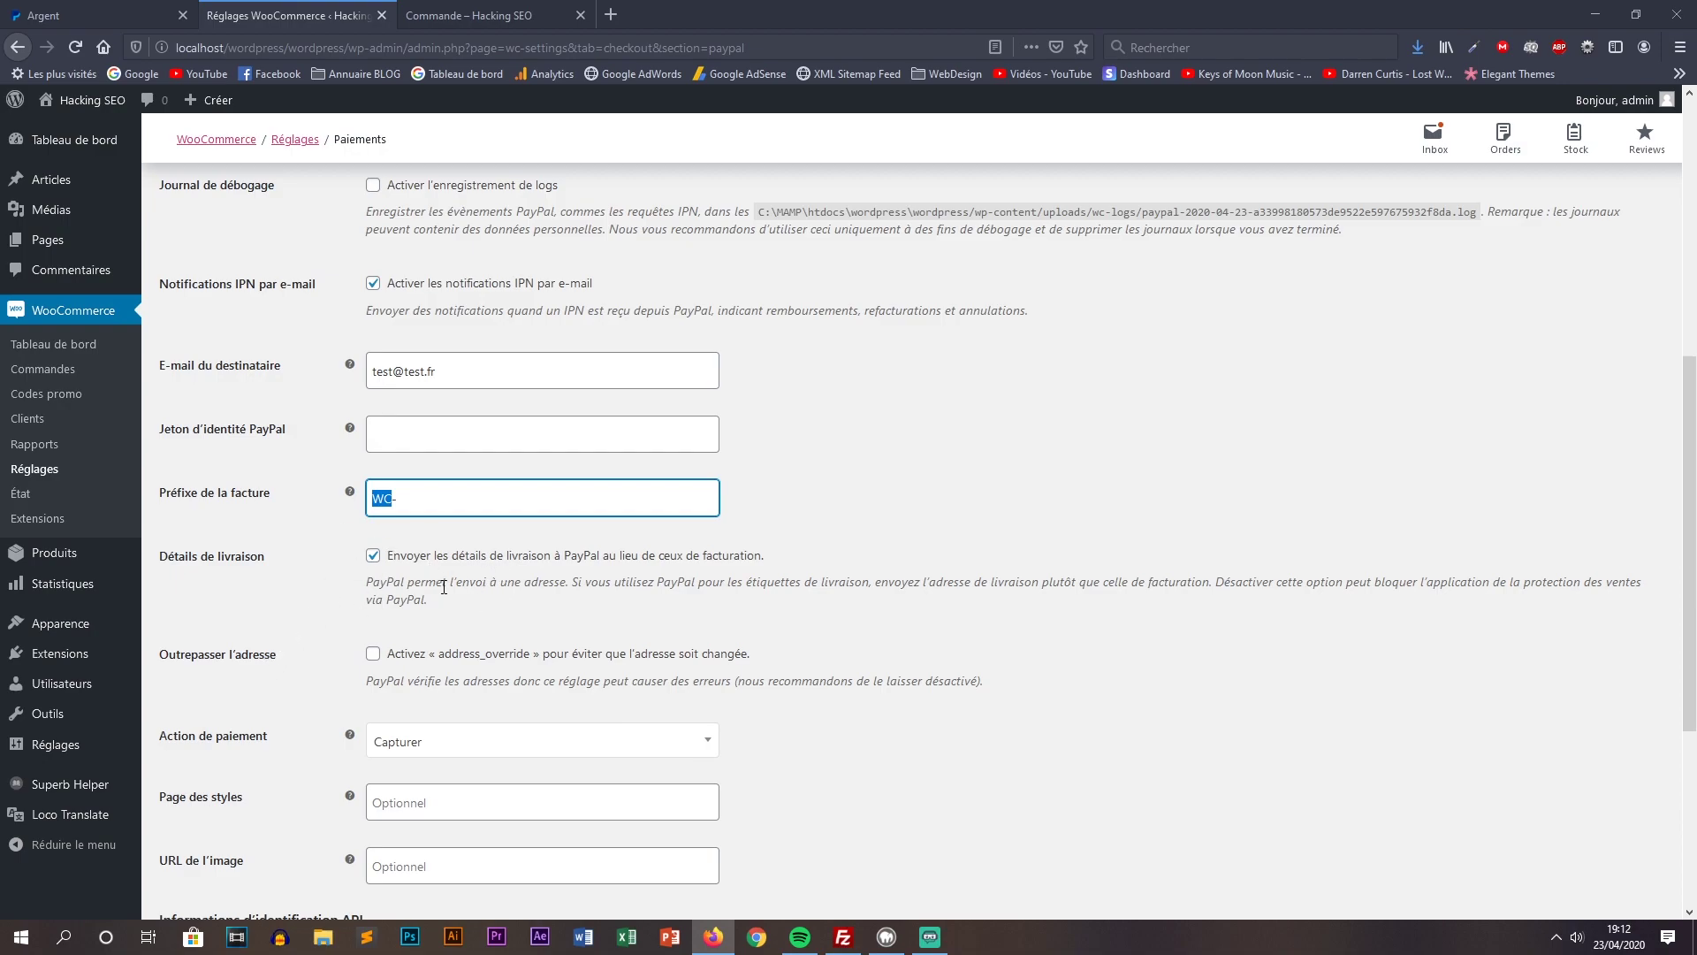
Review the shipping details and address override options, and check the choices for the payment action, keeping Capturer
{"action": "scroll", "coordinate": [406, 557], "scroll_direction": "down", "scroll_amount": 2}
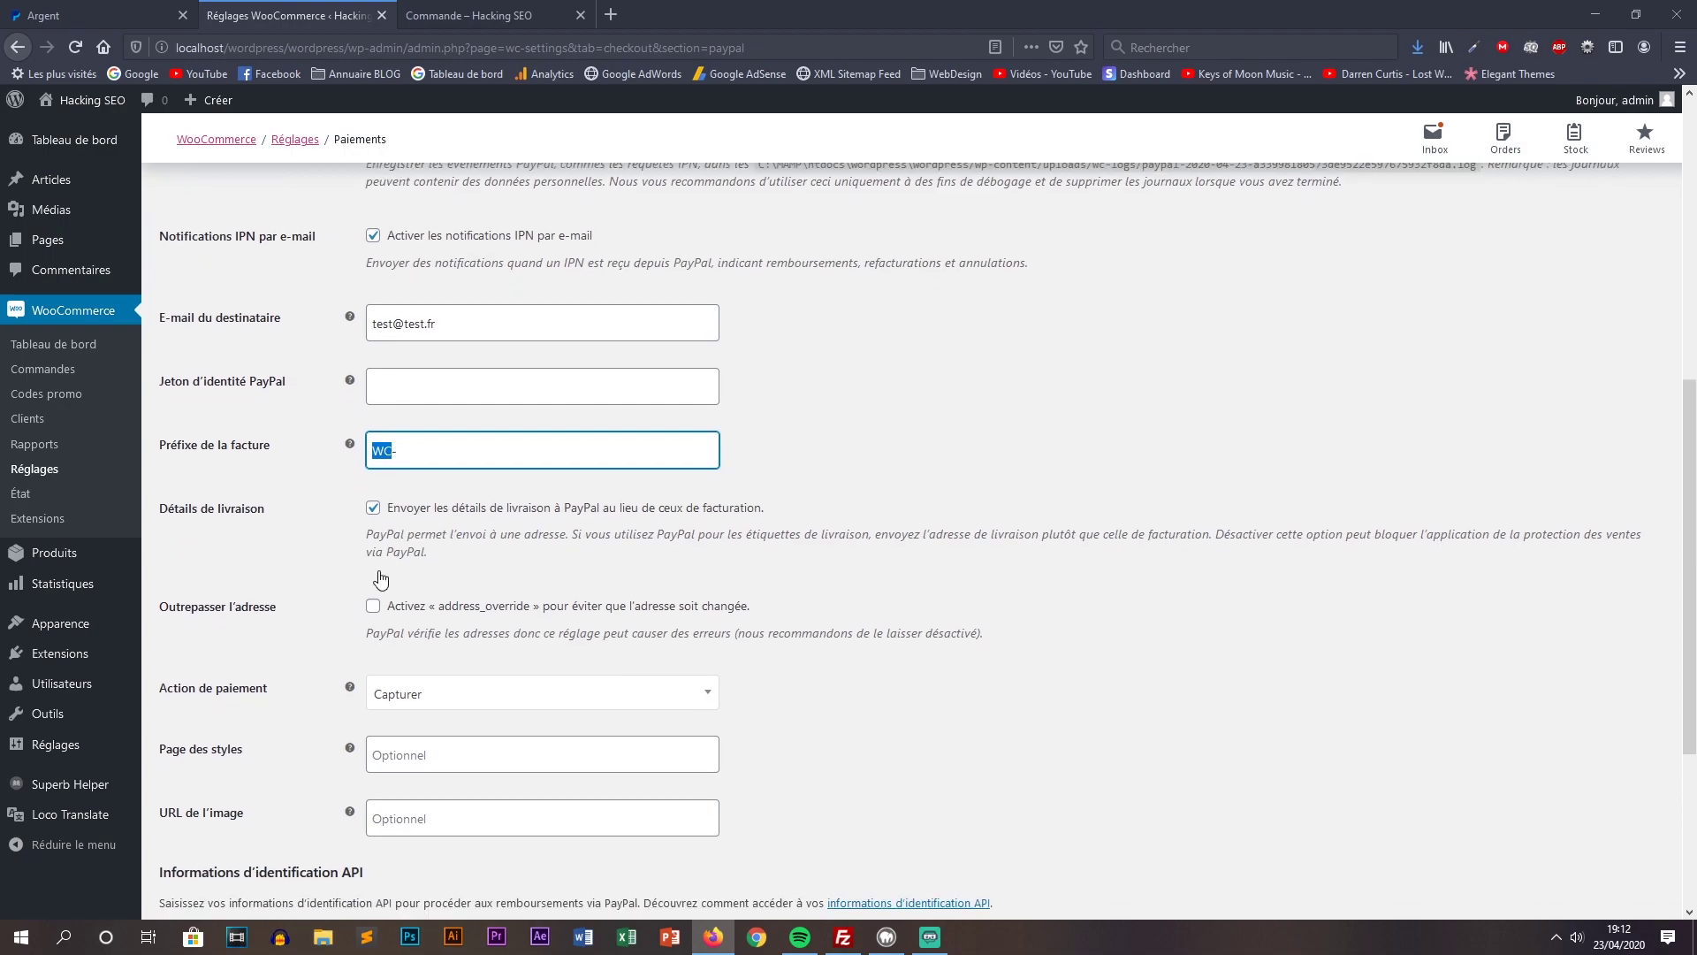
{"action": "scroll", "coordinate": [386, 527], "scroll_direction": "down", "scroll_amount": 1}
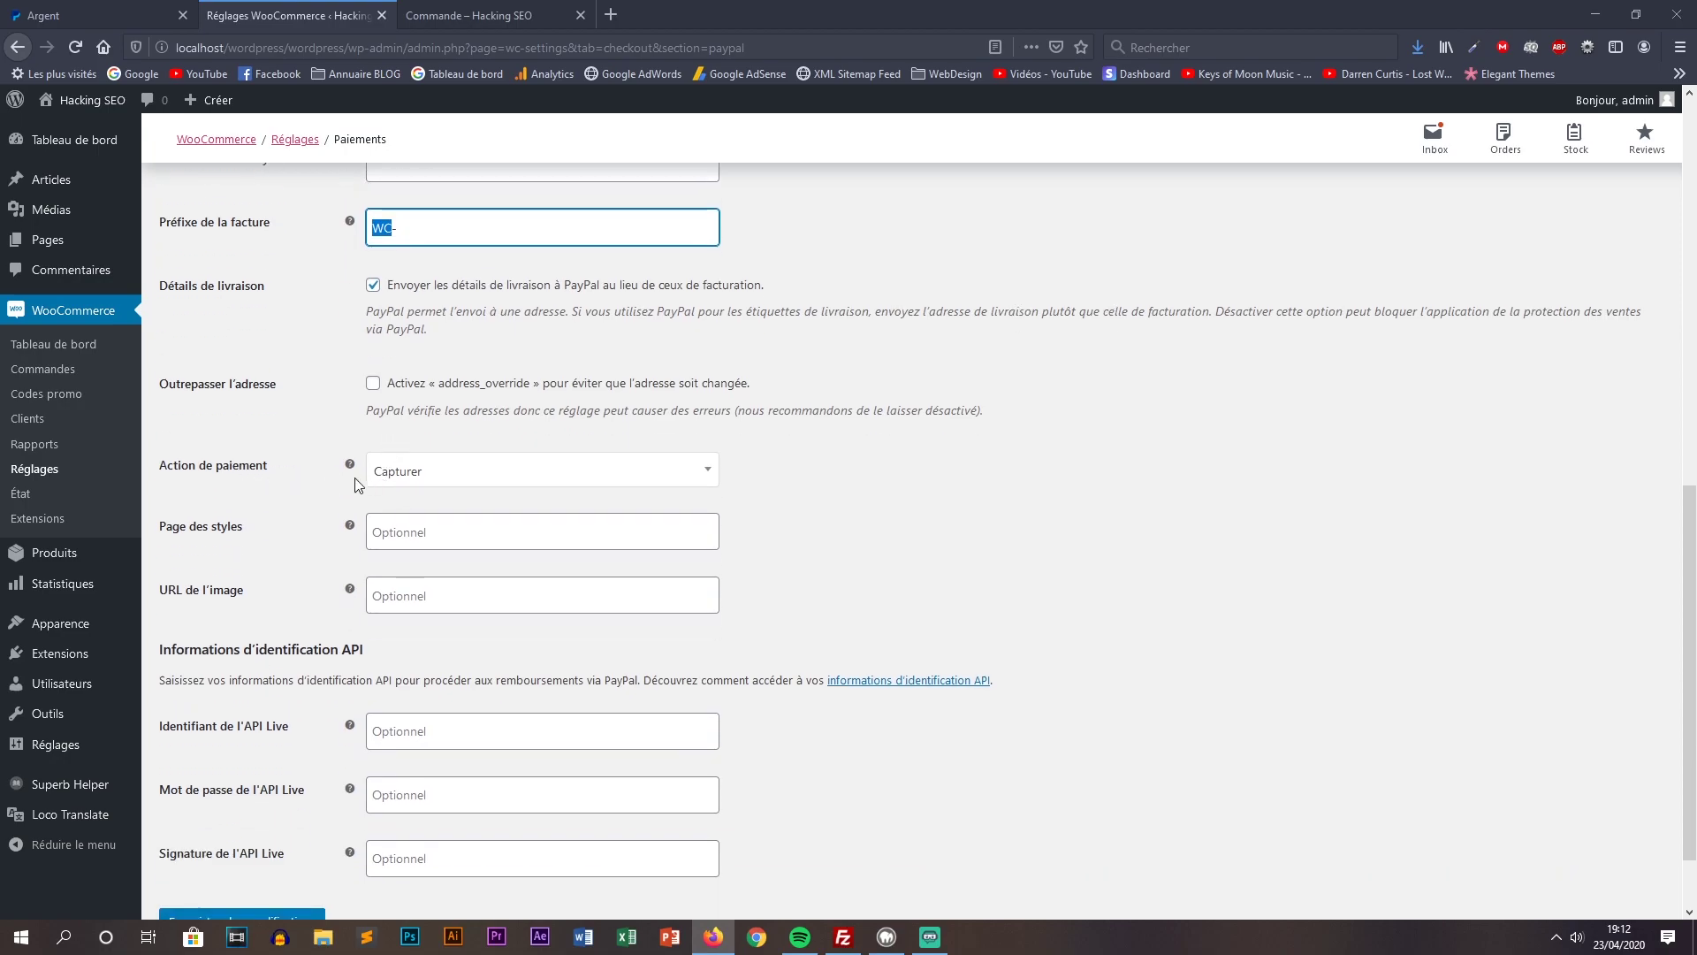
{"action": "left_click", "coordinate": [411, 476]}
{"action": "left_click", "coordinate": [412, 484]}
{"action": "left_click", "coordinate": [389, 481]}
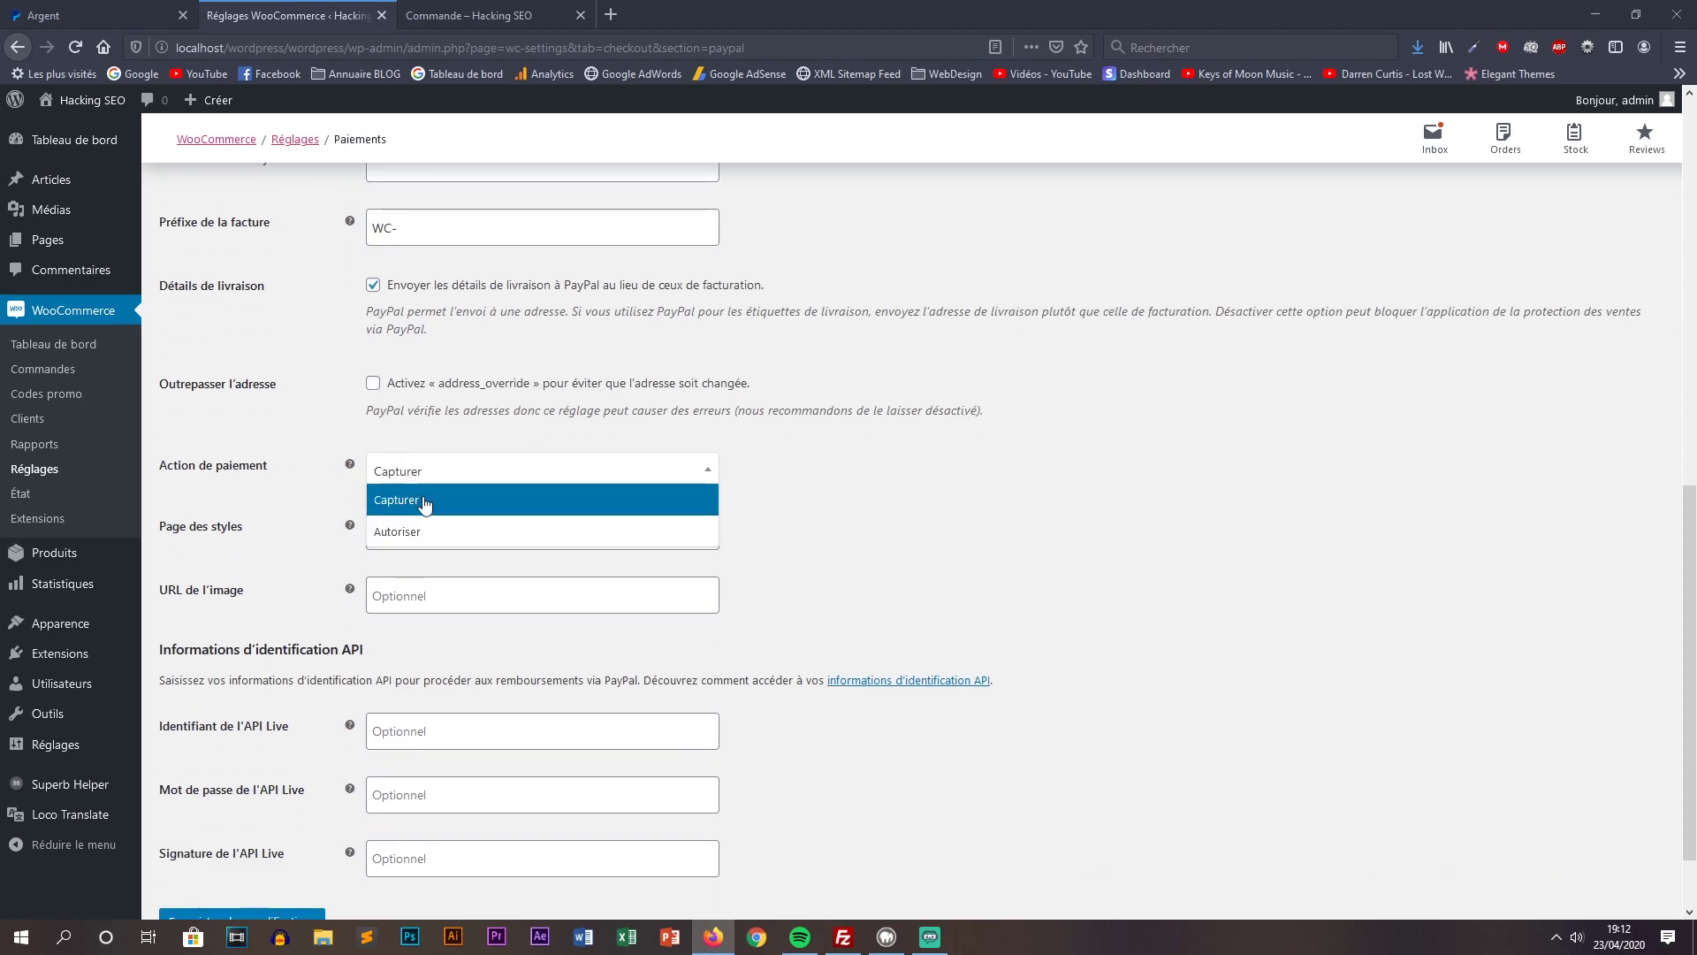
{"action": "left_click", "coordinate": [436, 469]}
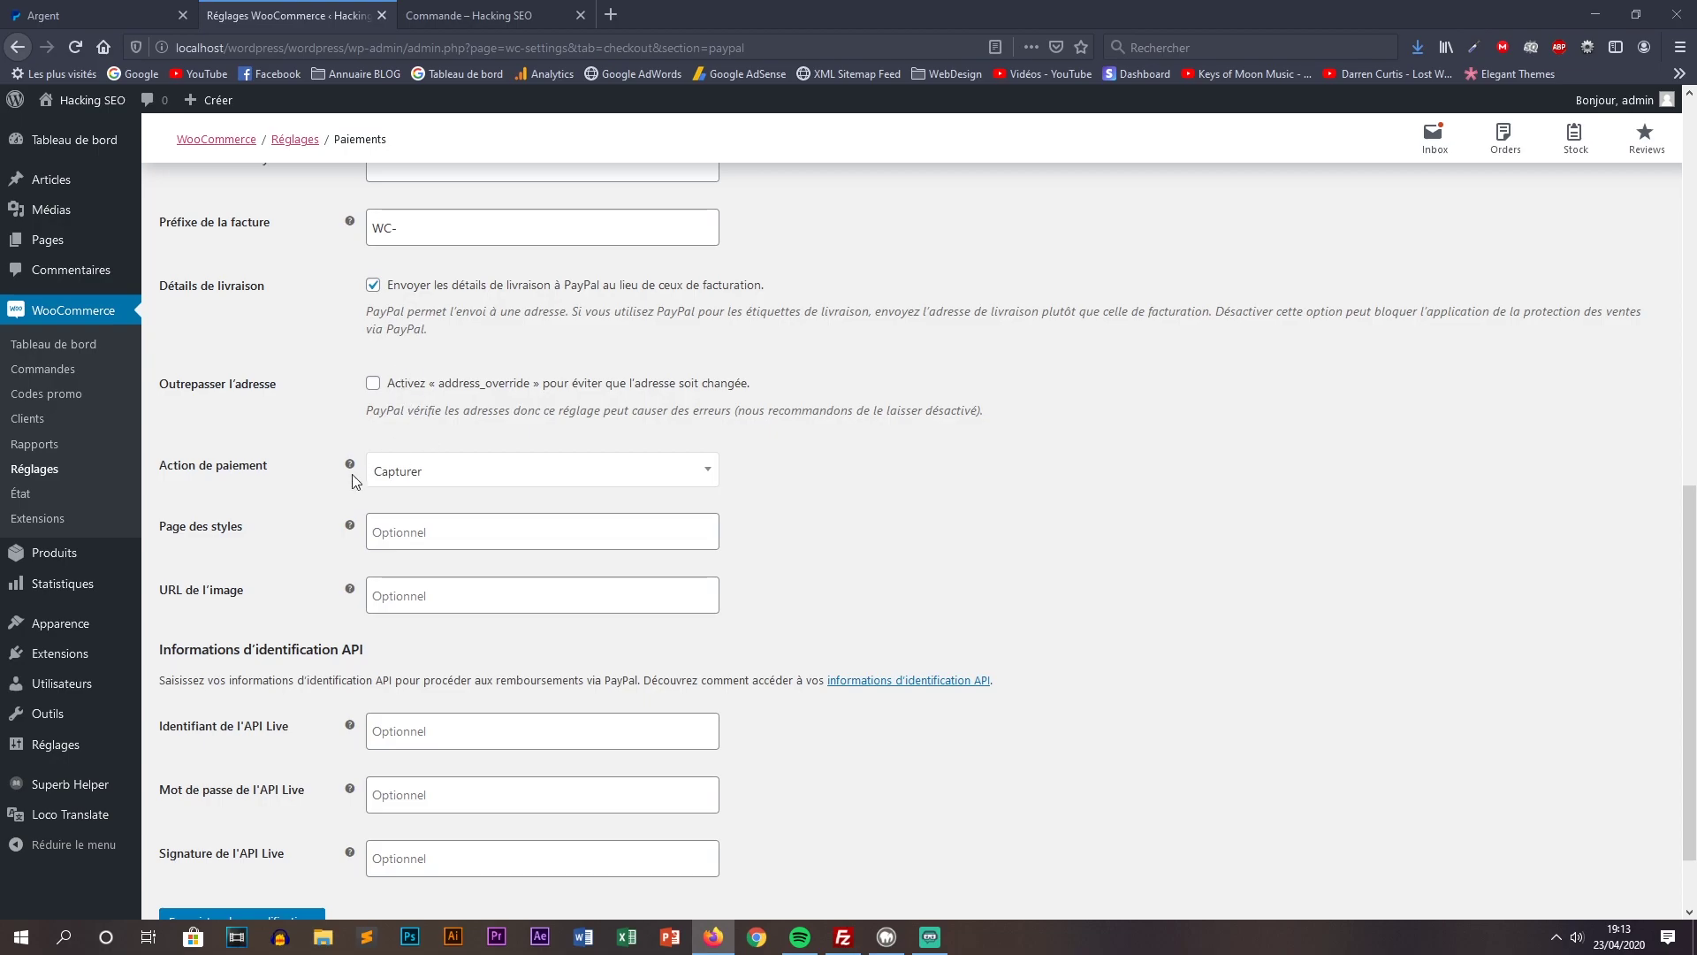
Review the optional page style and image URL fields, recheck the PayPal e-mail, and examine the Live API credential fields
{"action": "scroll", "coordinate": [345, 451], "scroll_direction": "down", "scroll_amount": 2}
{"action": "left_click", "coordinate": [408, 442]}
{"action": "left_click", "coordinate": [419, 497]}
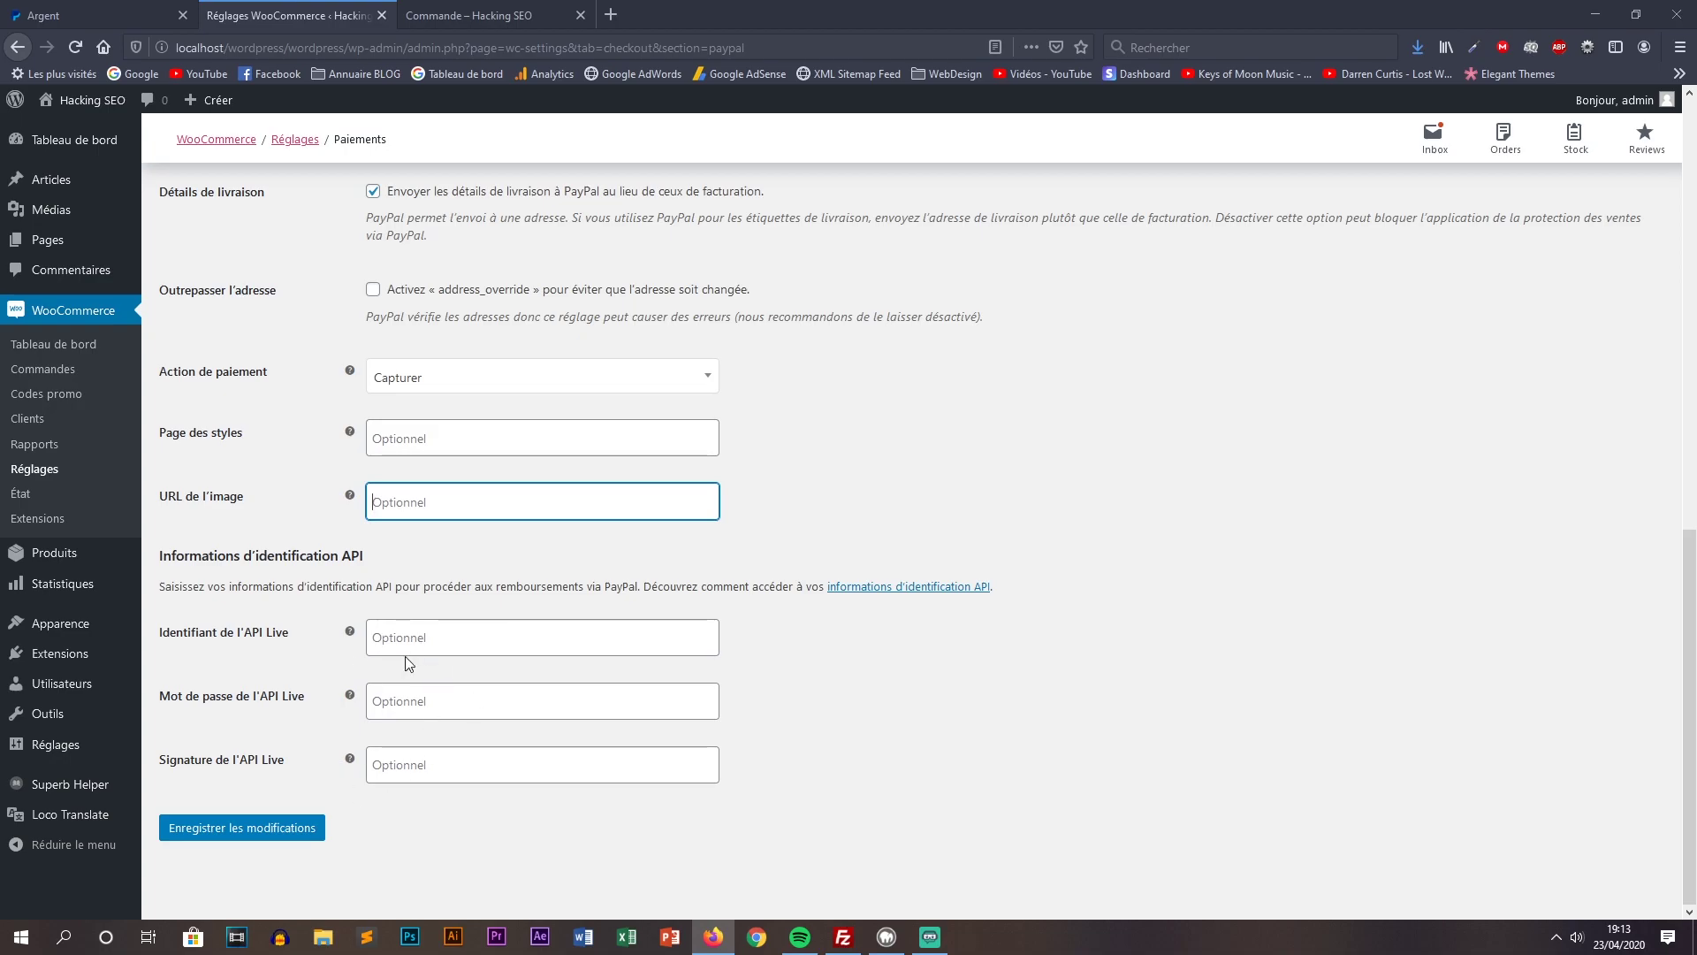
{"action": "scroll", "coordinate": [415, 661], "scroll_direction": "up", "scroll_amount": 10}
{"action": "scroll", "coordinate": [420, 658], "scroll_direction": "up", "scroll_amount": 2}
{"action": "triple_click", "coordinate": [403, 543]}
{"action": "mouse_move", "coordinate": [64, 563]}
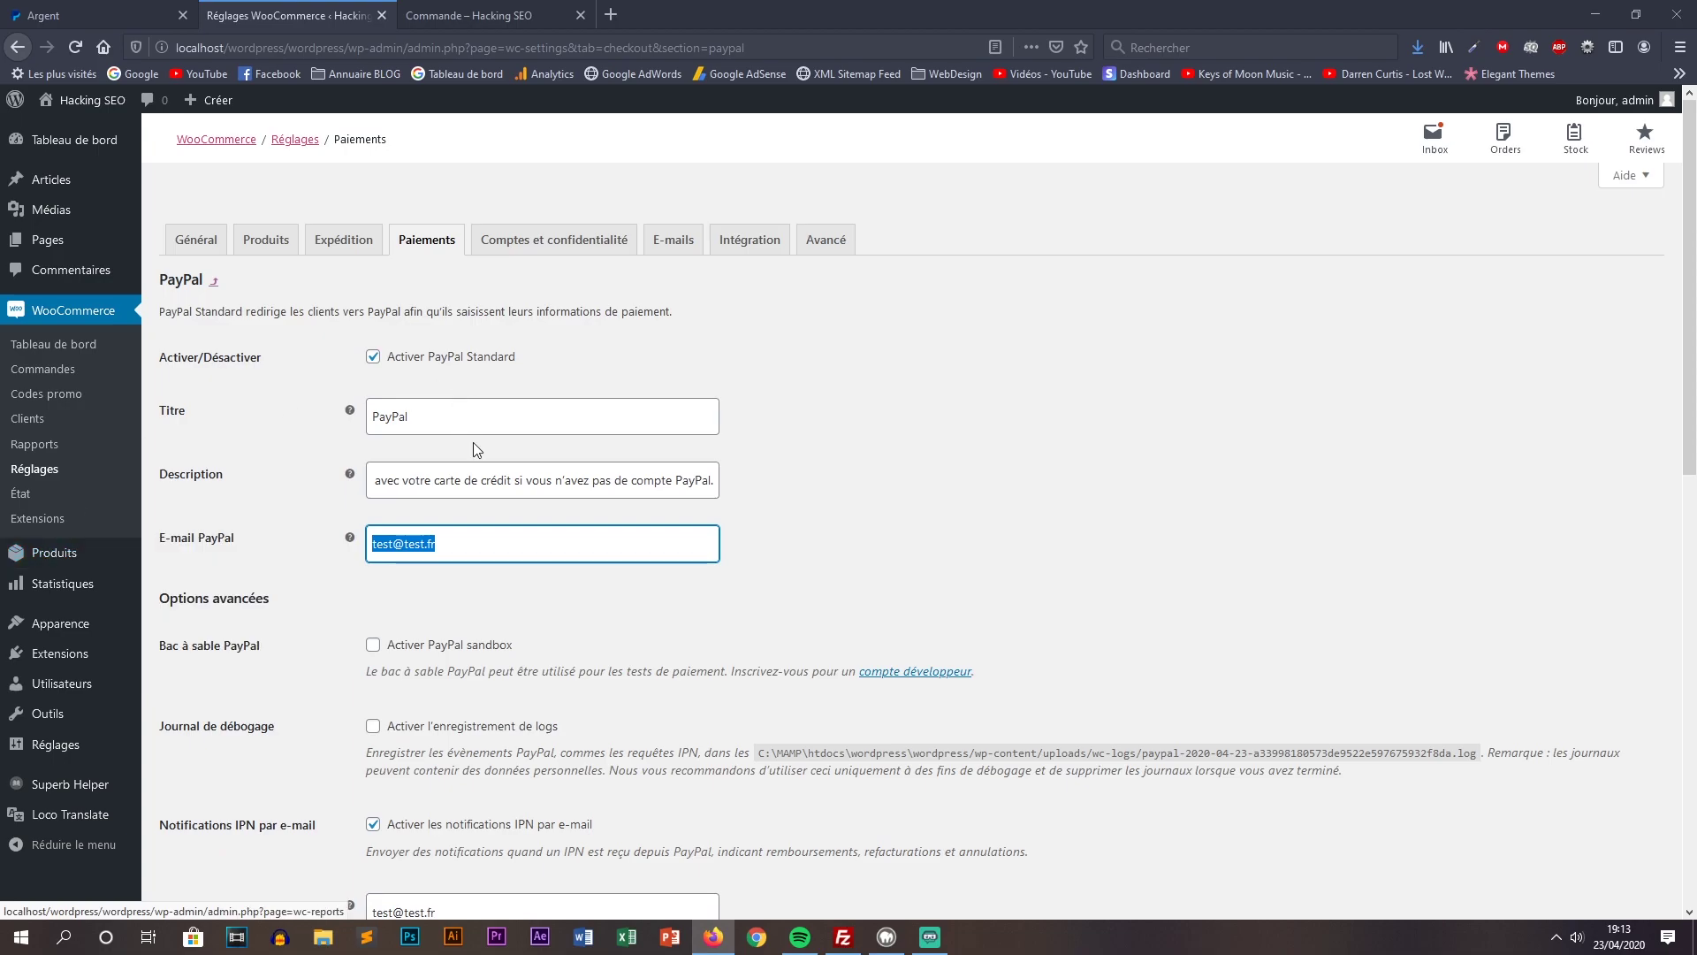
{"action": "scroll", "coordinate": [498, 479], "scroll_direction": "down", "scroll_amount": 10}
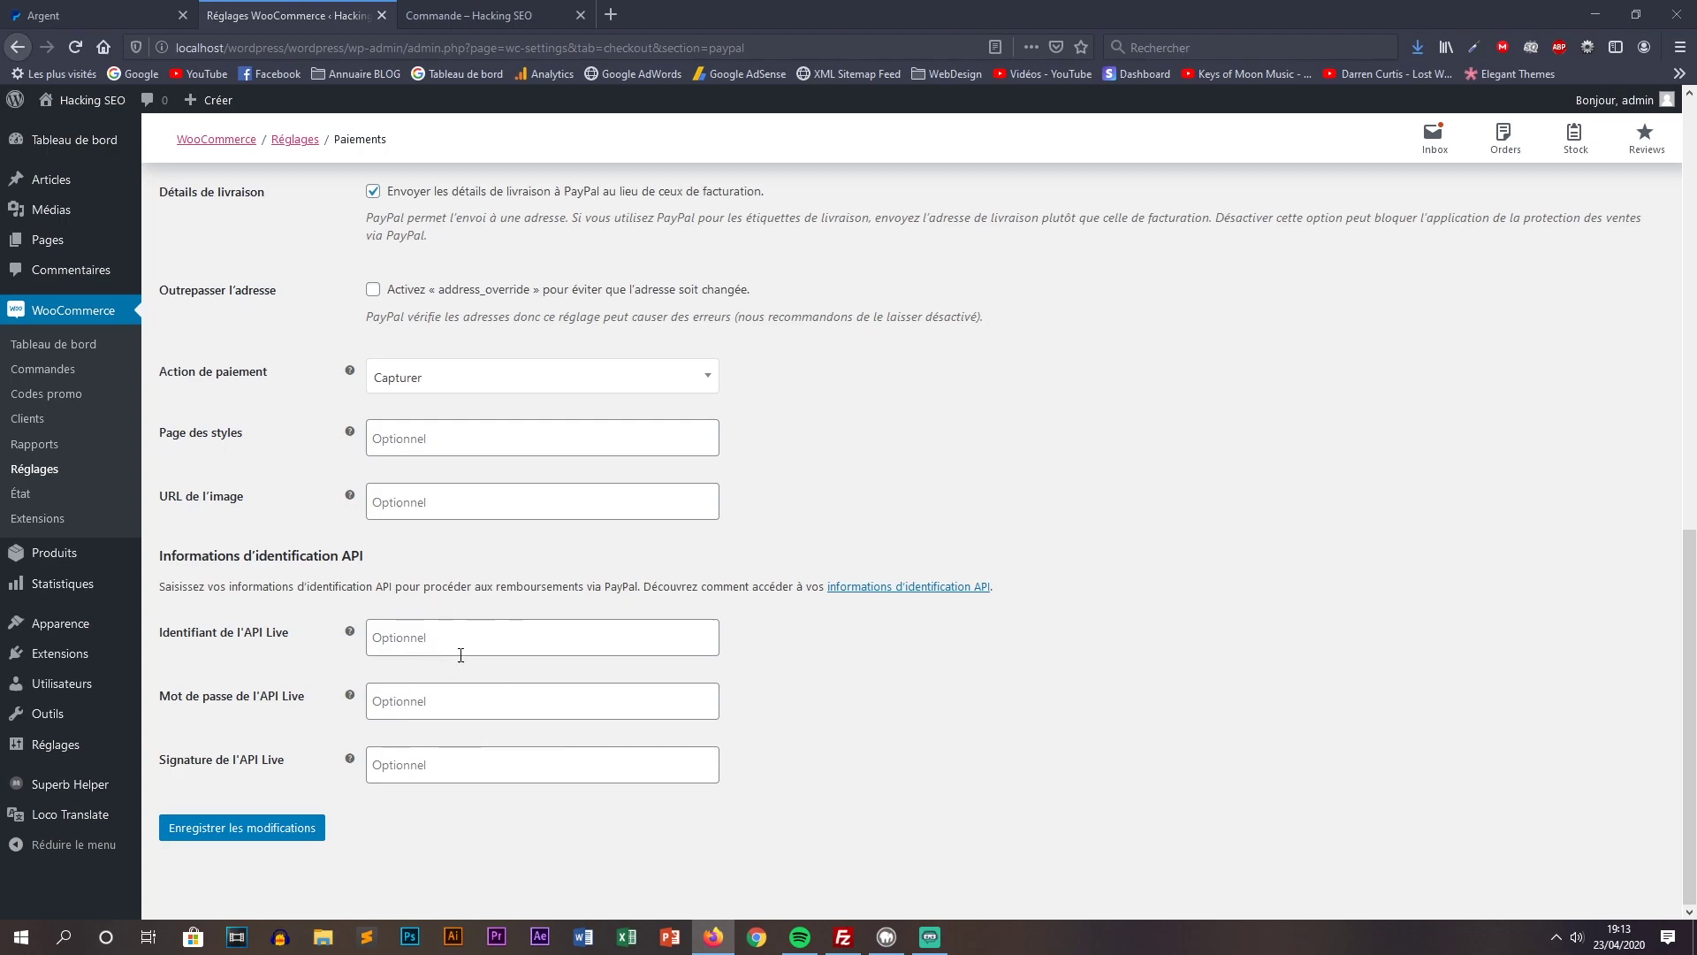
Switch to the PayPal account and open its NVP/SOAP API signature page through the API access settings
{"action": "left_click", "coordinate": [121, 25]}
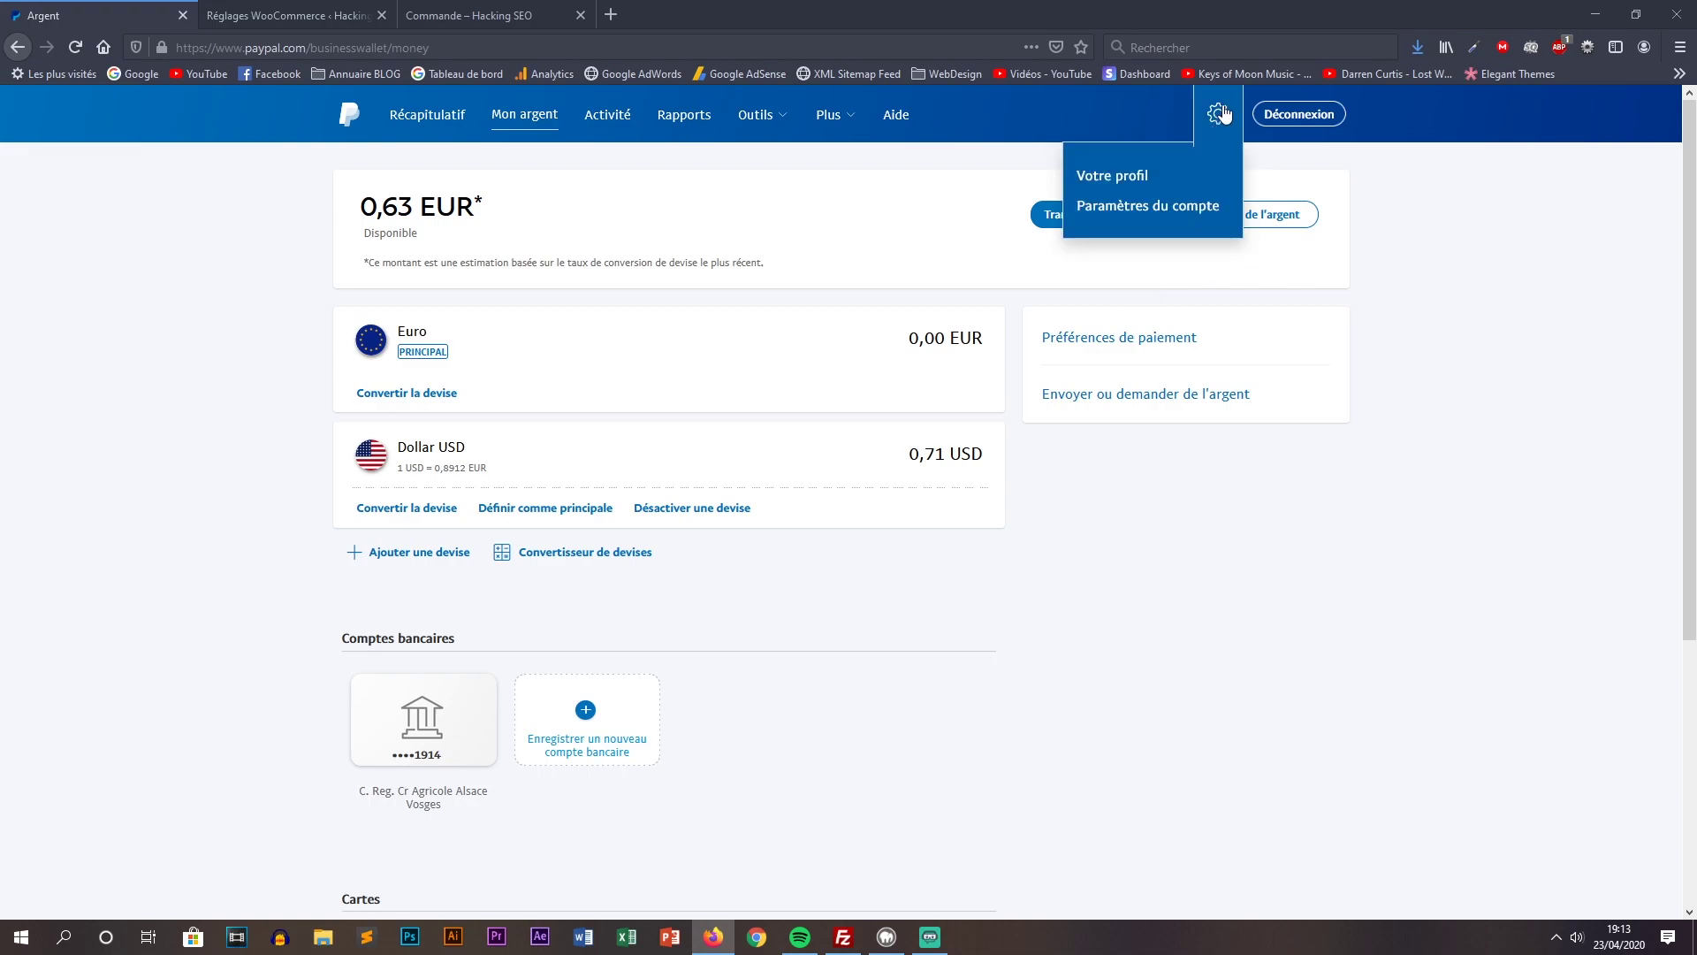
{"action": "left_click", "coordinate": [1116, 216]}
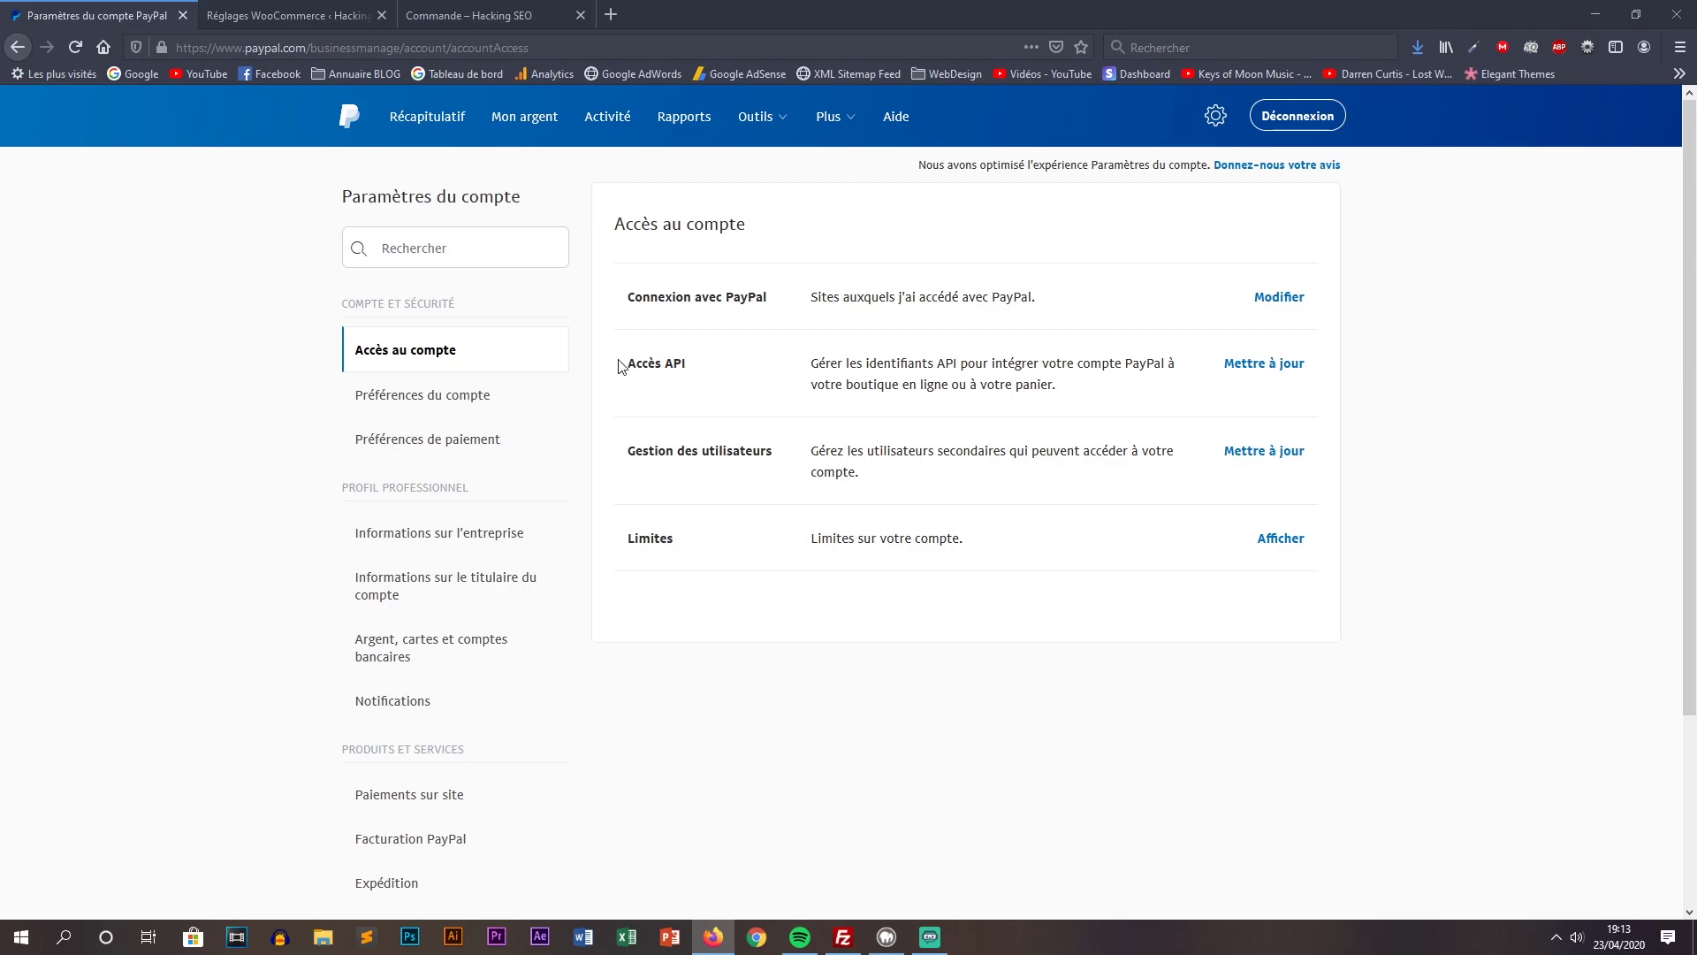
{"action": "left_click", "coordinate": [1270, 372]}
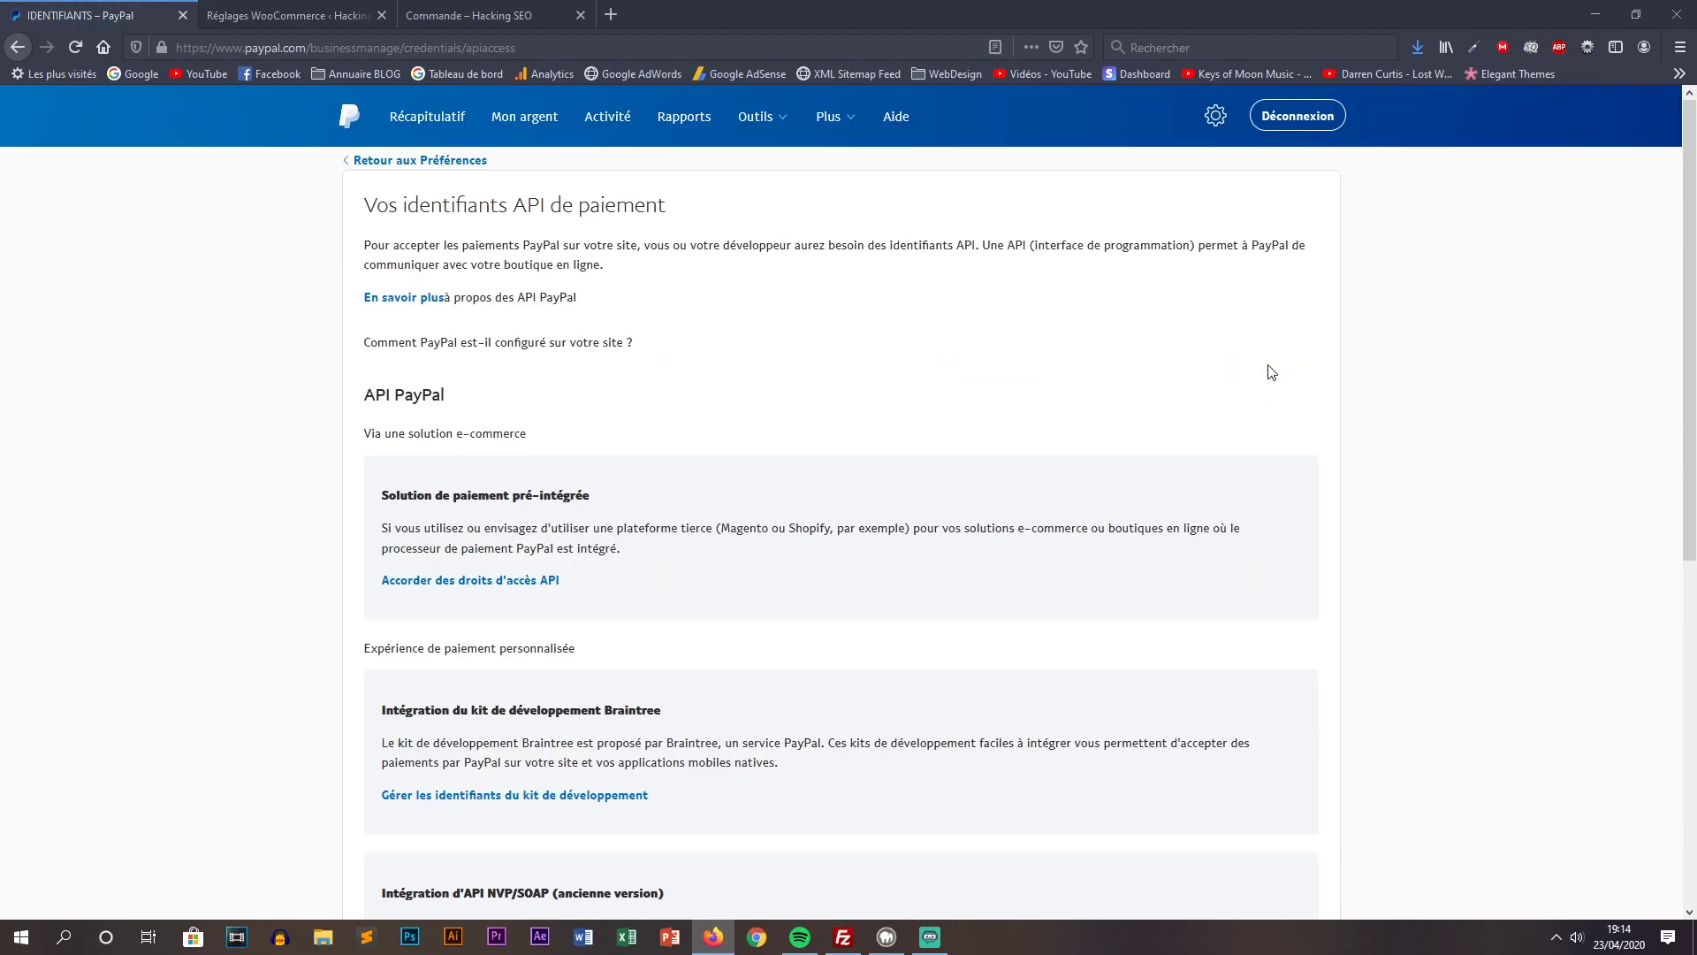
{"action": "scroll", "coordinate": [667, 390], "scroll_direction": "down", "scroll_amount": 2}
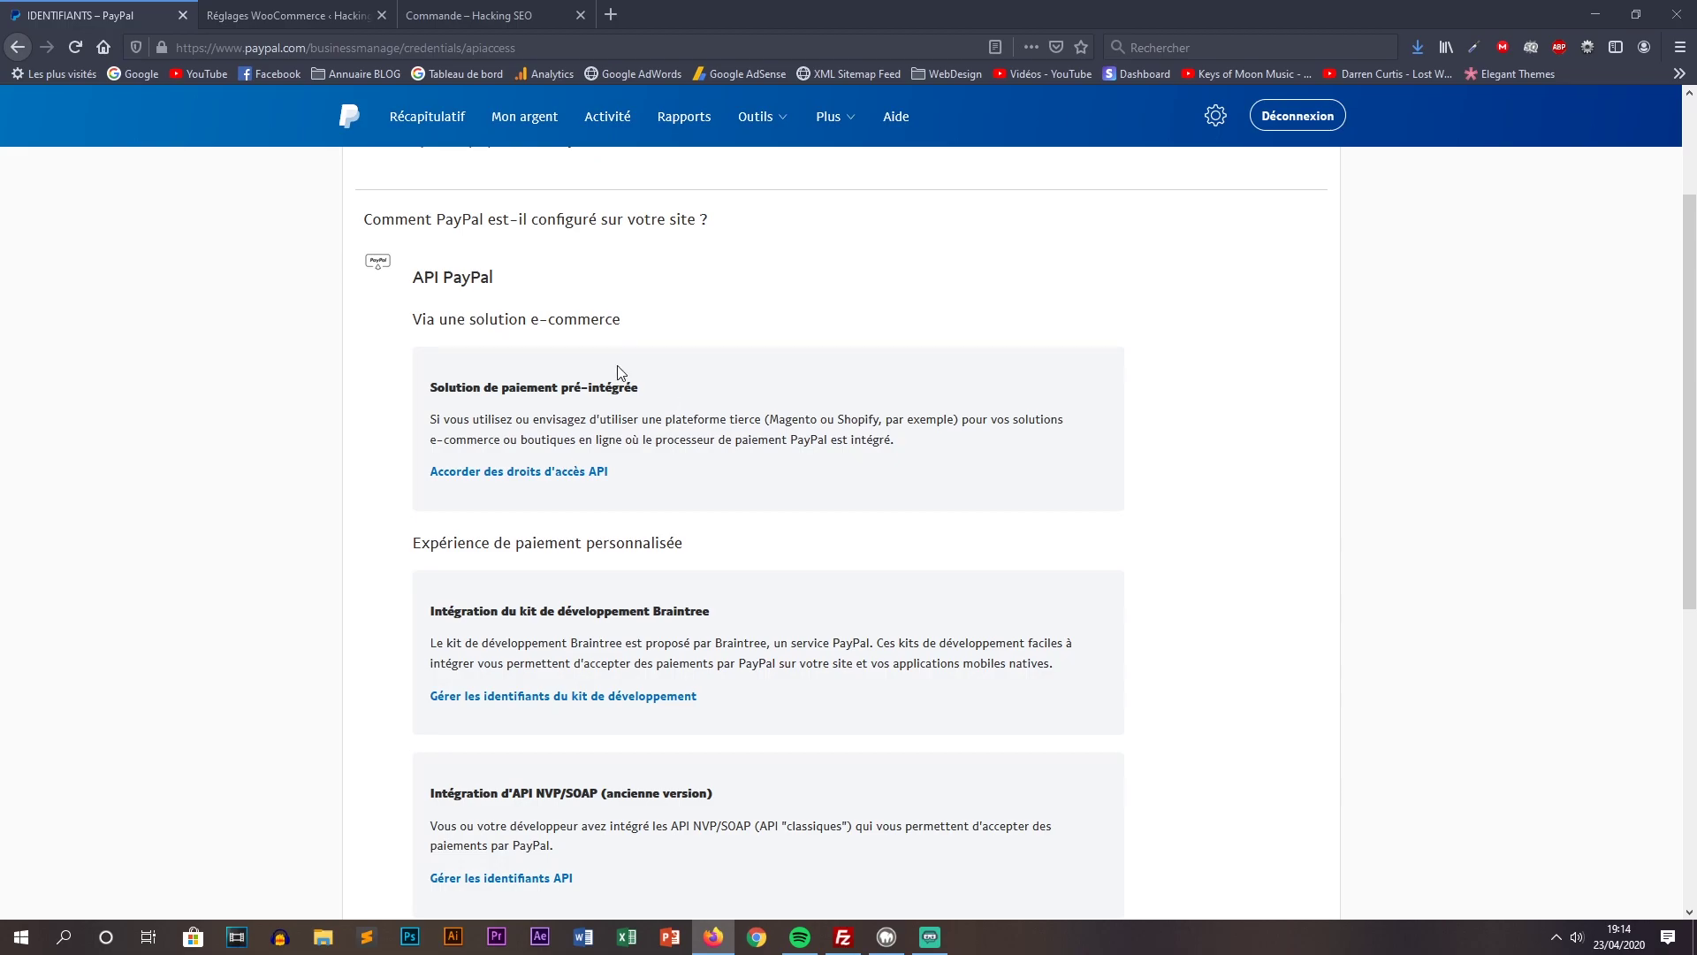
{"action": "scroll", "coordinate": [833, 557], "scroll_direction": "down", "scroll_amount": 2}
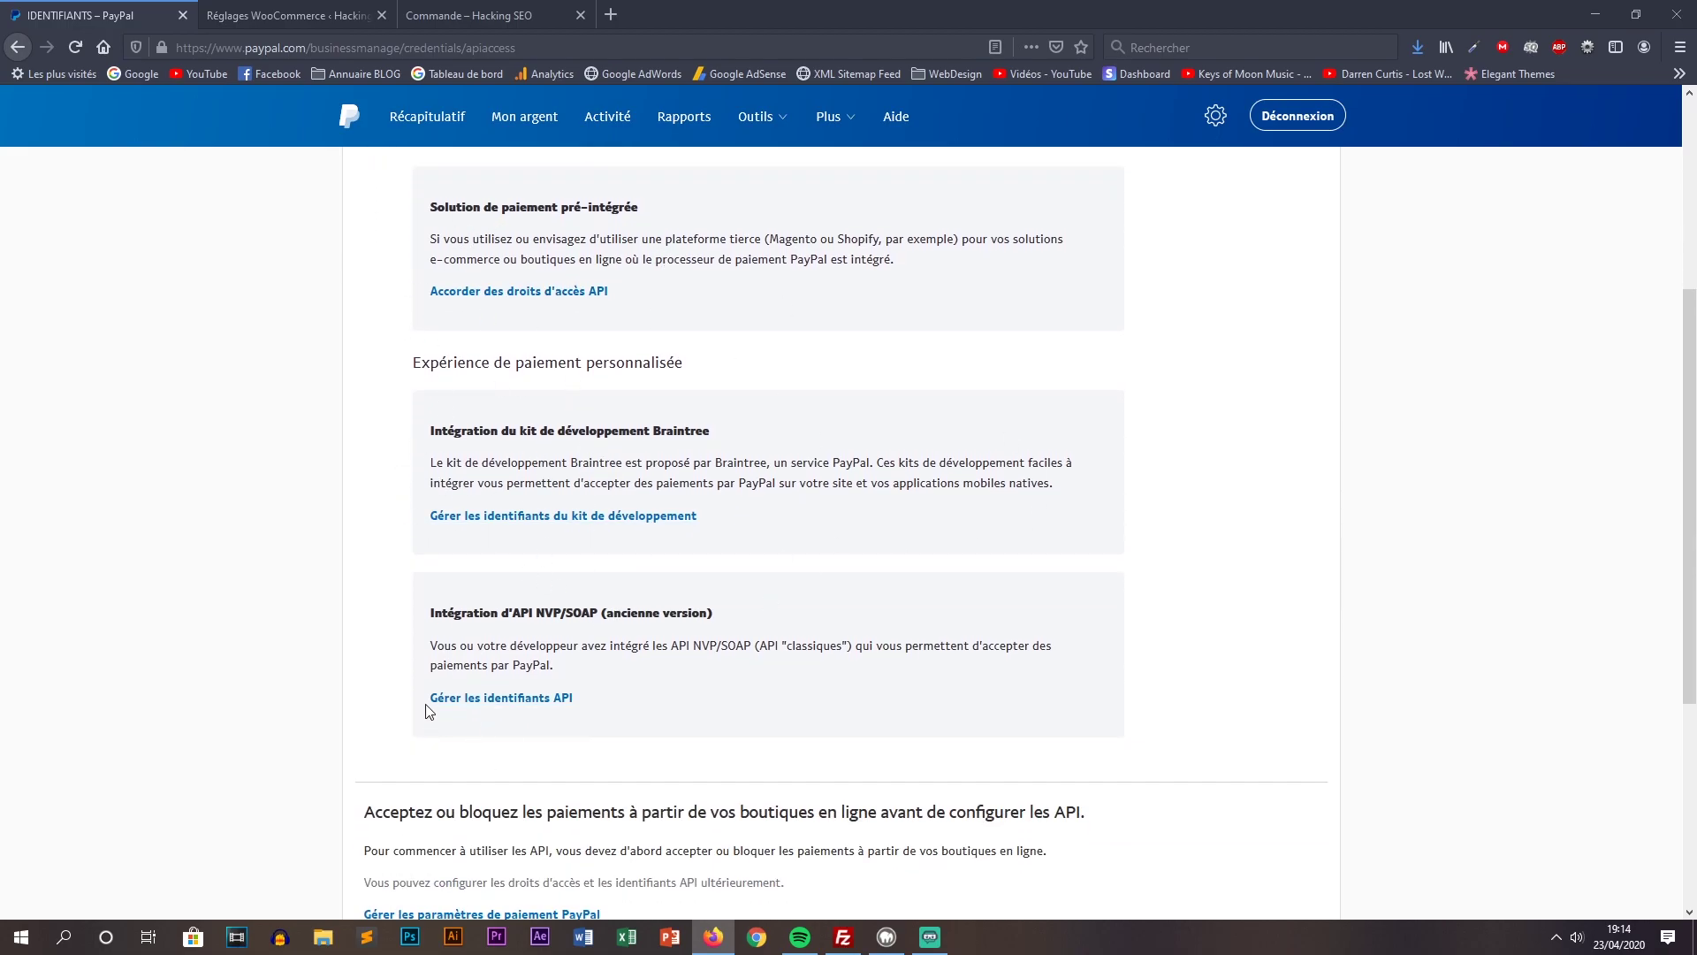
{"action": "left_click", "coordinate": [449, 701]}
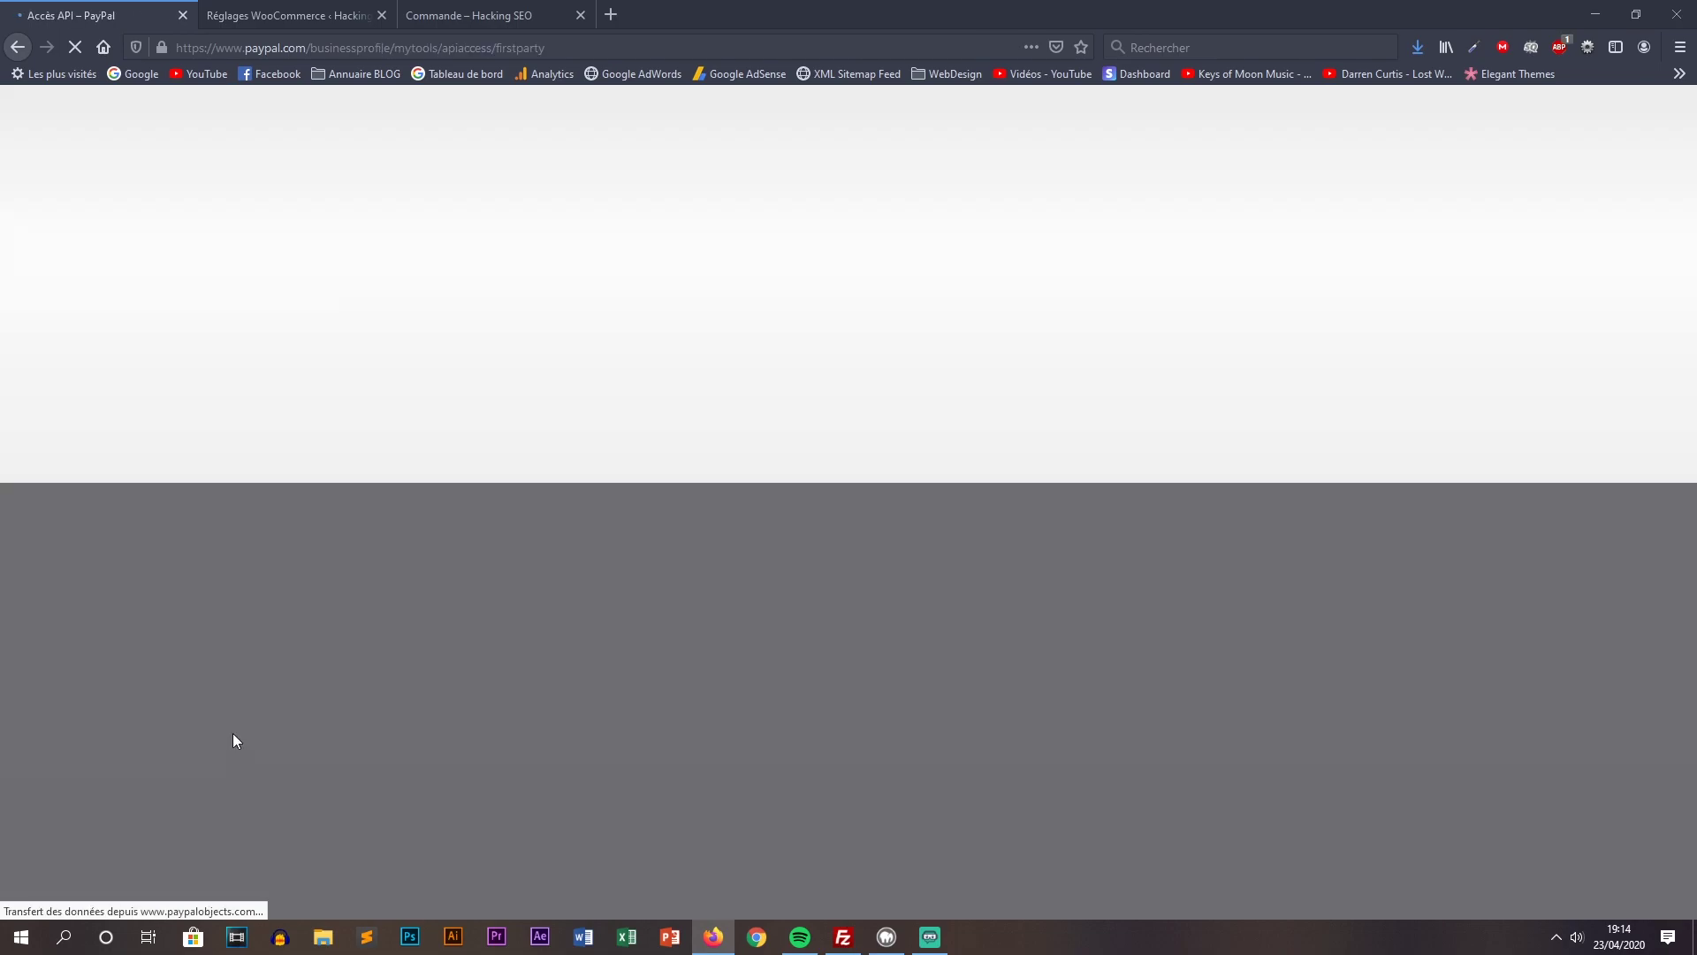
{"action": "left_click", "coordinate": [698, 378]}
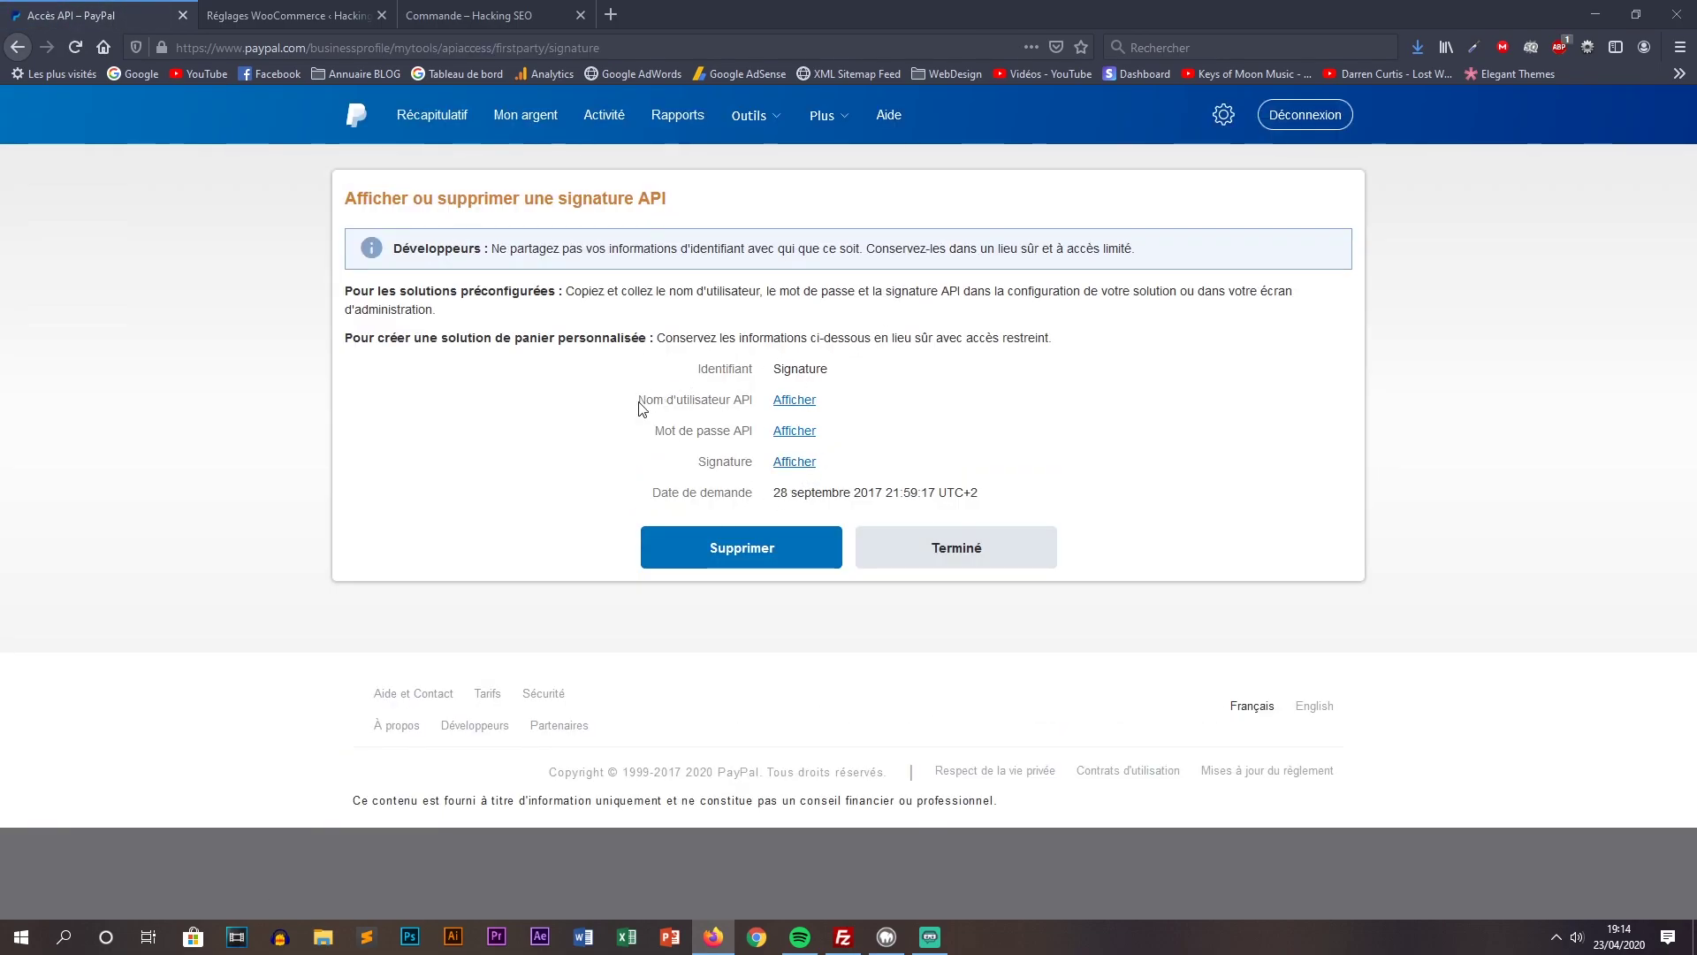
Reveal the API username on the PayPal signature page and copy it
{"action": "left_click_drag", "start_coordinate": [636, 400], "coordinate": [780, 472]}
{"action": "left_click", "coordinate": [844, 470]}
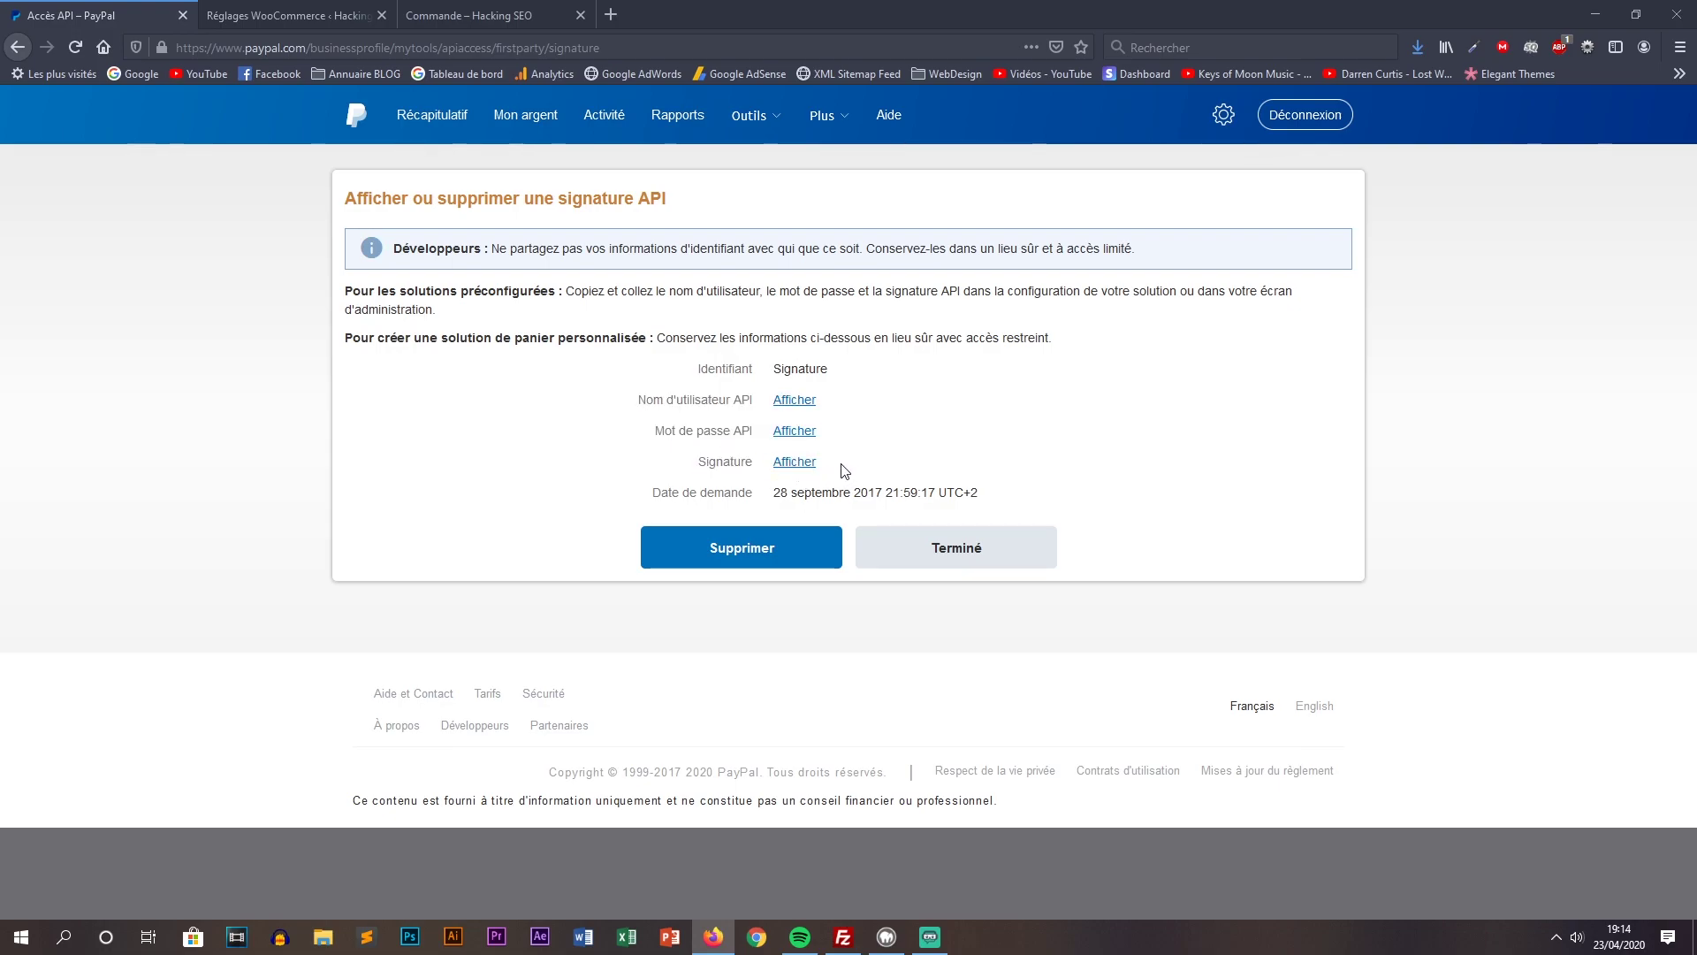
{"action": "left_click", "coordinate": [794, 400]}
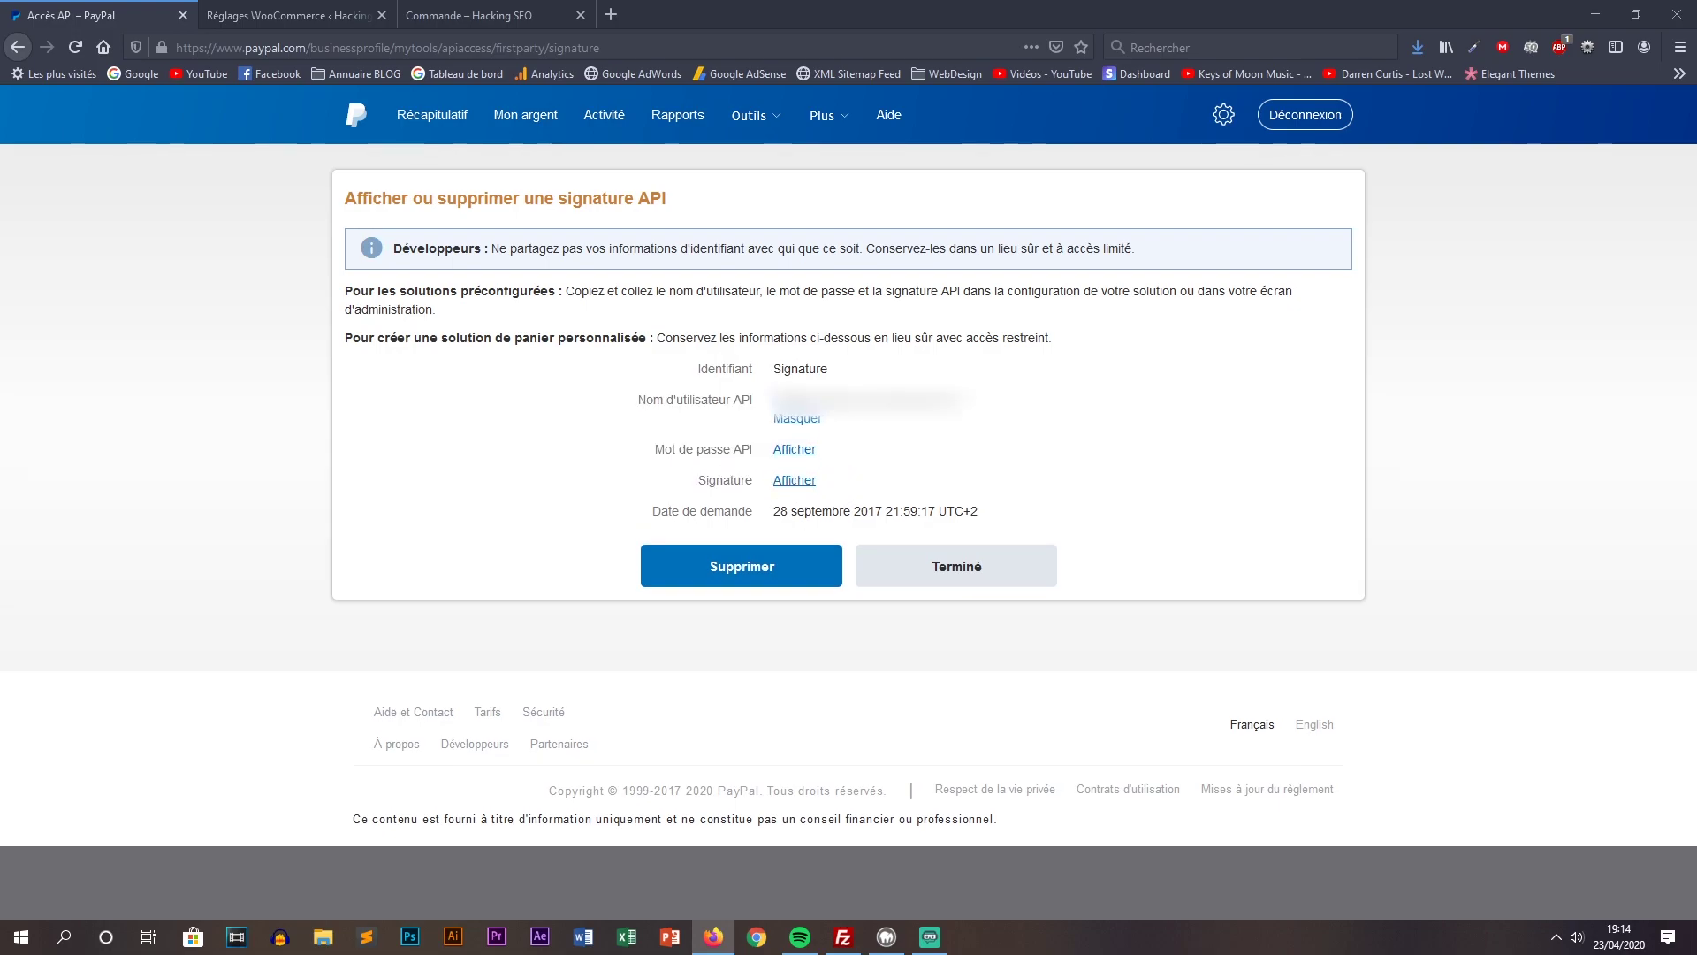
{"action": "left_click_drag", "start_coordinate": [775, 399], "coordinate": [965, 399]}
{"action": "right_click", "coordinate": [875, 396]}
{"action": "left_click", "coordinate": [911, 421]}
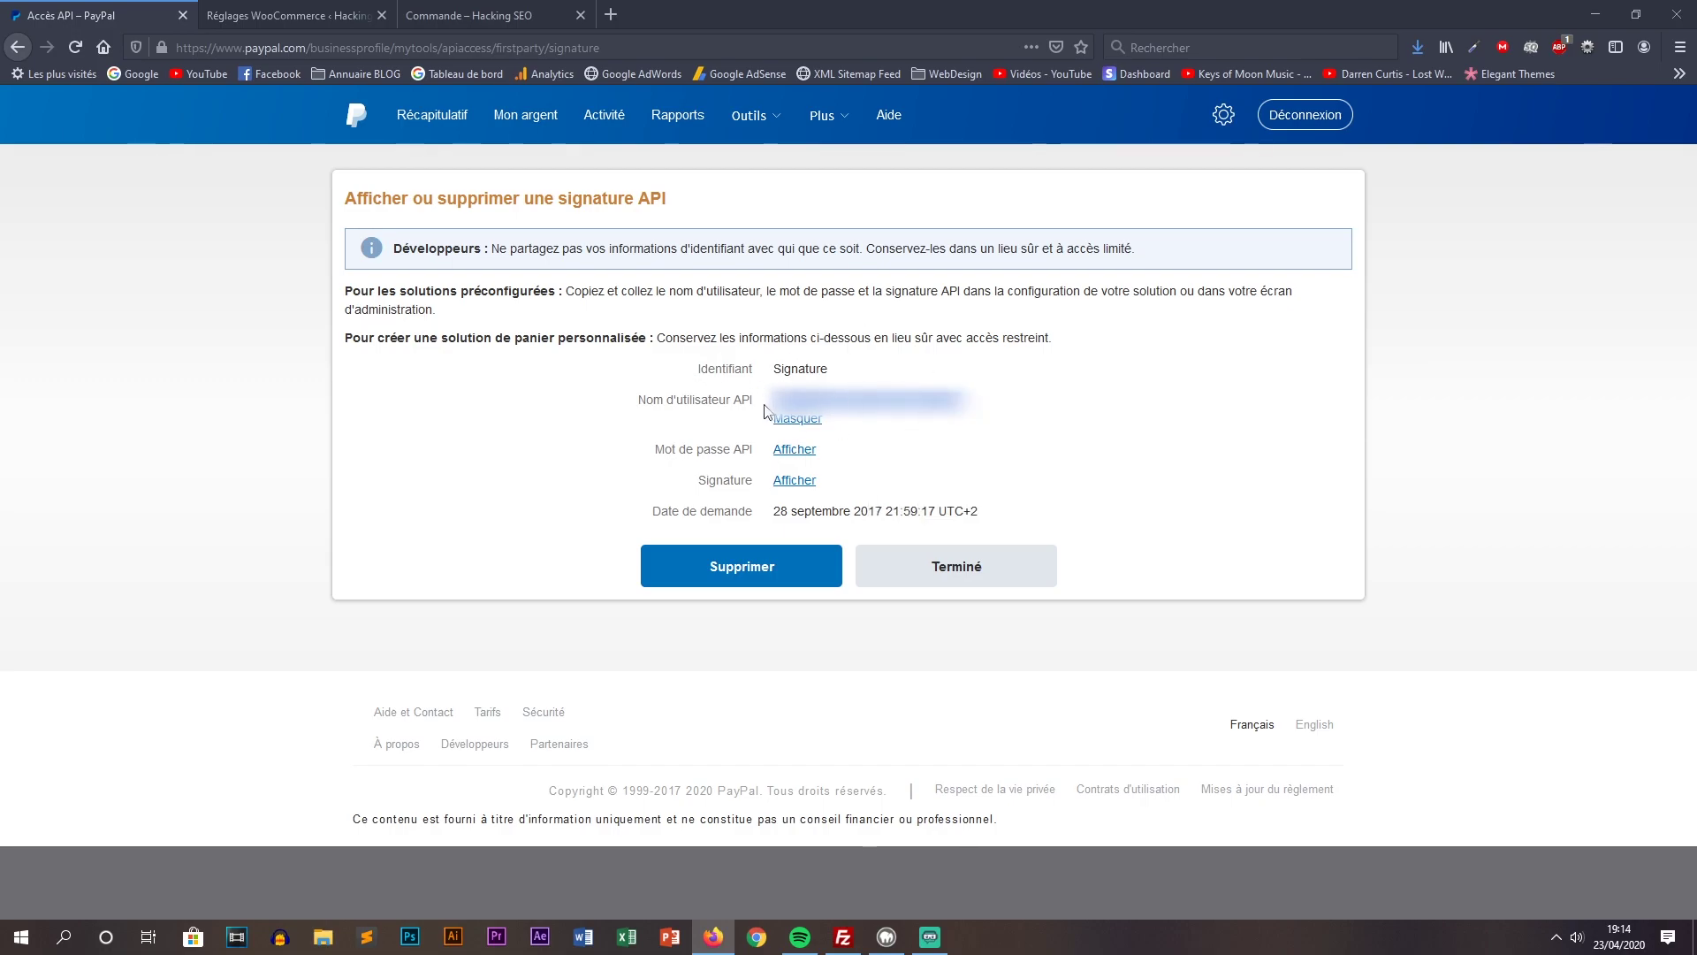
Compare the credentials on the PayPal API page with the Live API identifier, password and signature fields in WooCommerce
{"action": "left_click", "coordinate": [227, 9]}
{"action": "left_click", "coordinate": [447, 637]}
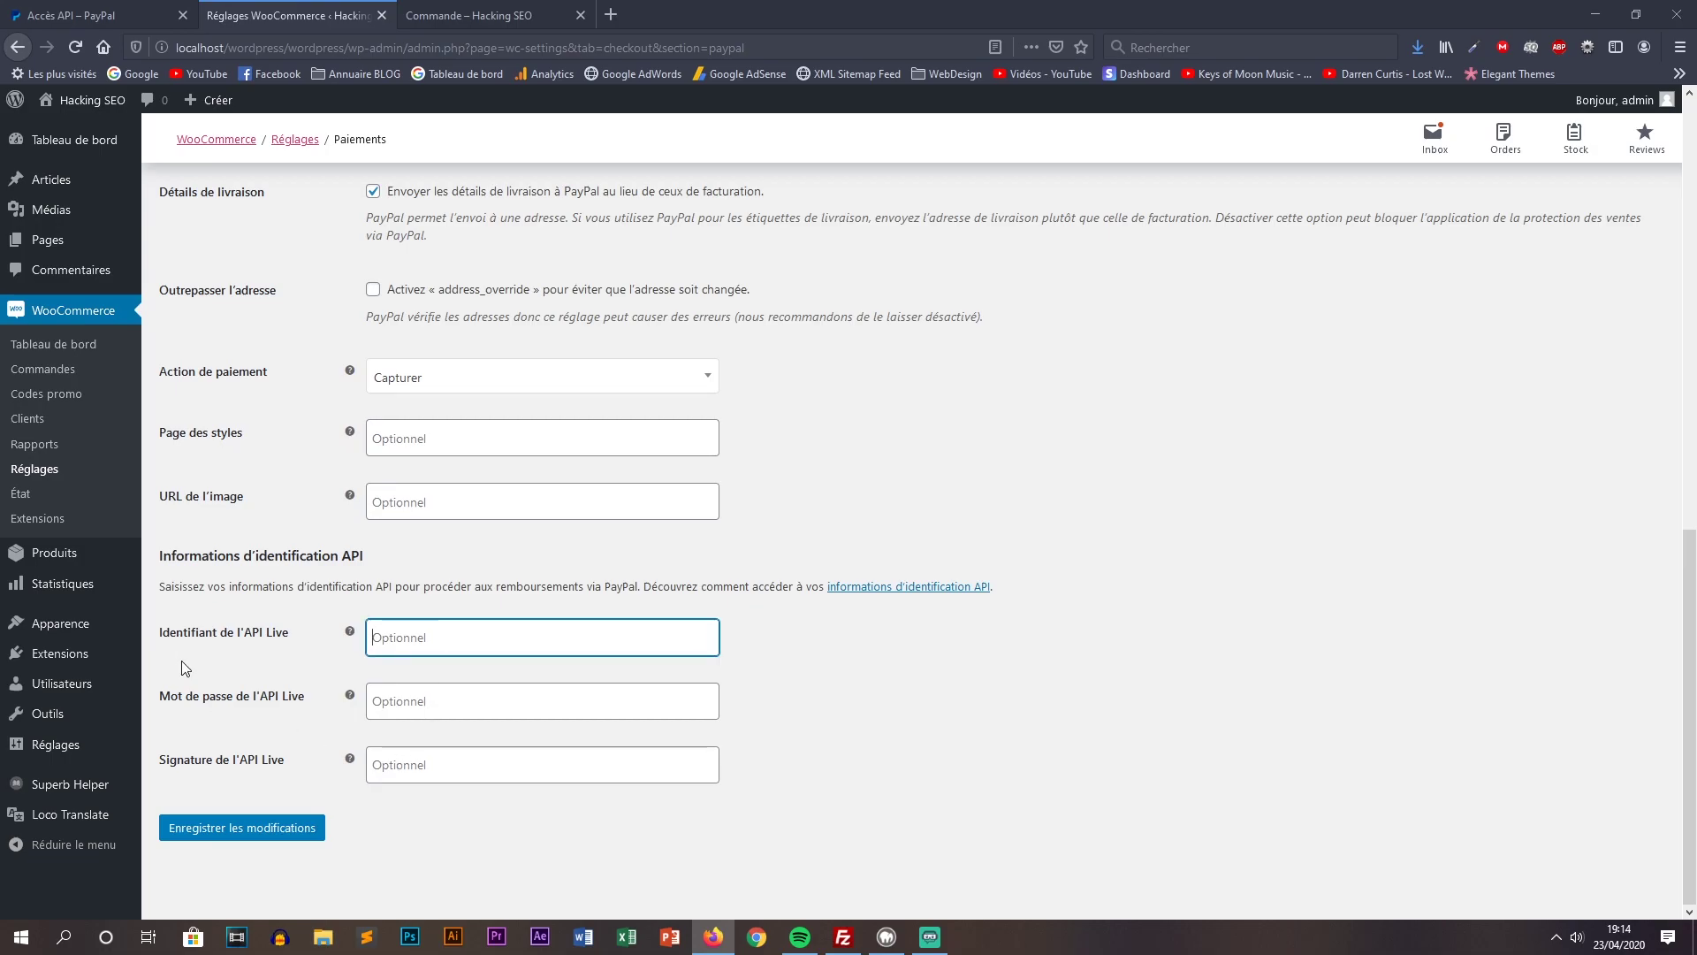
{"action": "left_click", "coordinate": [80, 15]}
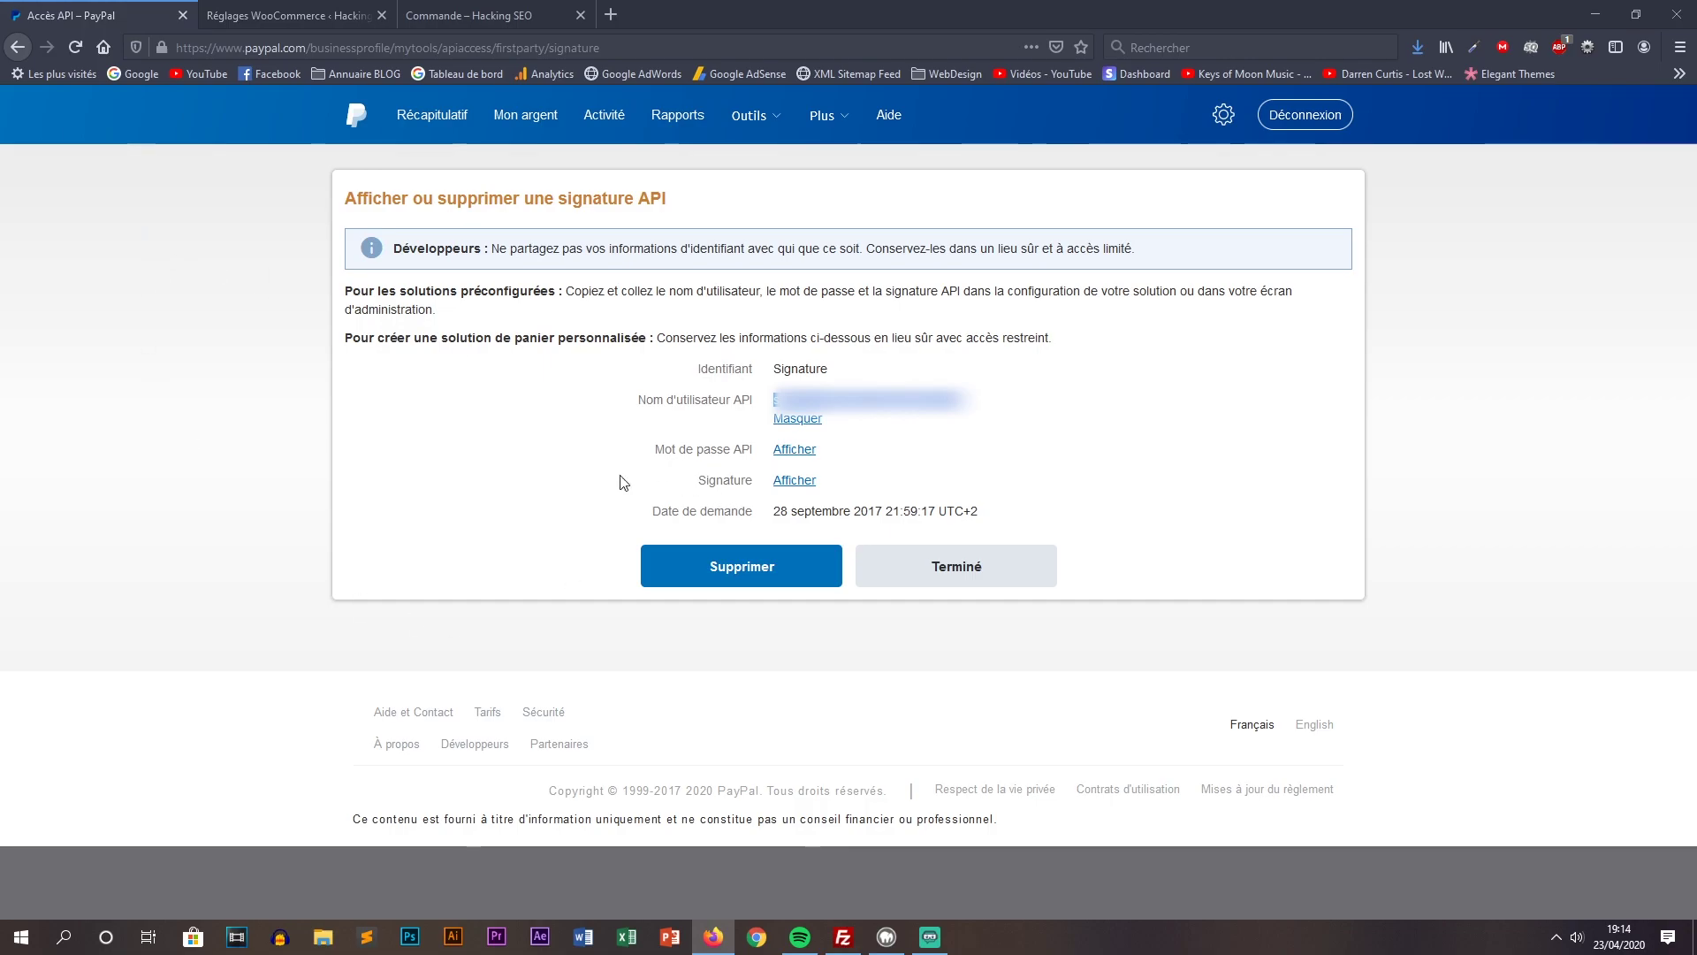
{"action": "left_click", "coordinate": [258, 18]}
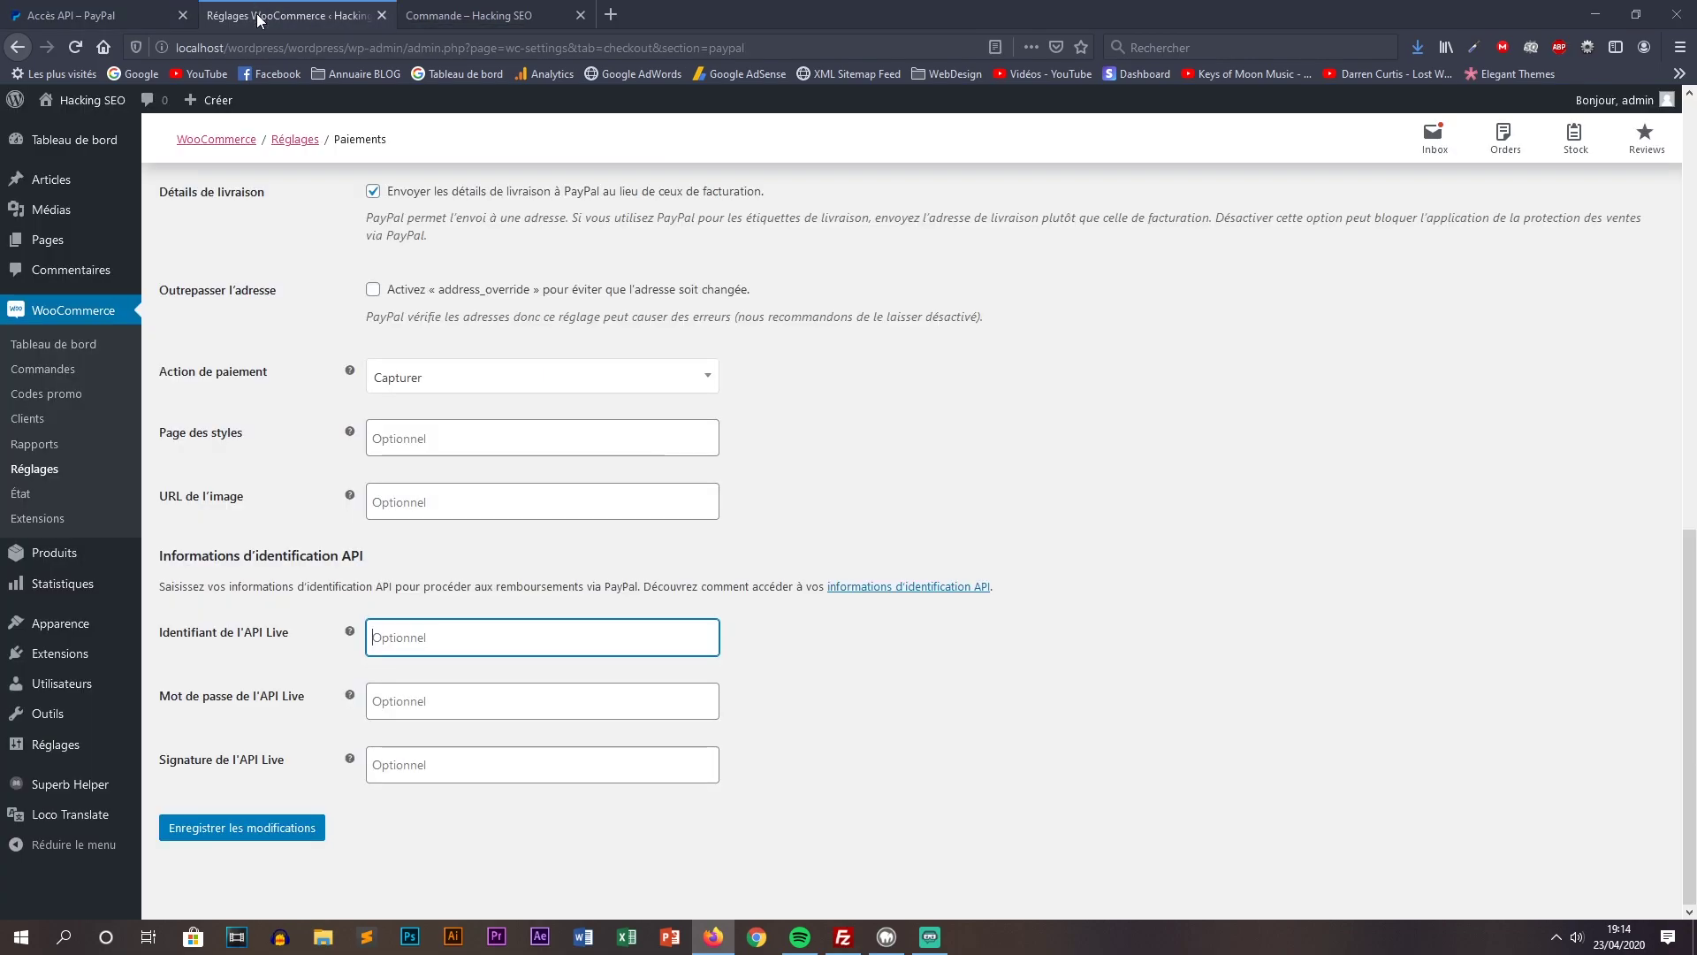
Save the WooCommerce PayPal settings and reload the storefront checkout page
{"action": "left_click", "coordinate": [239, 827]}
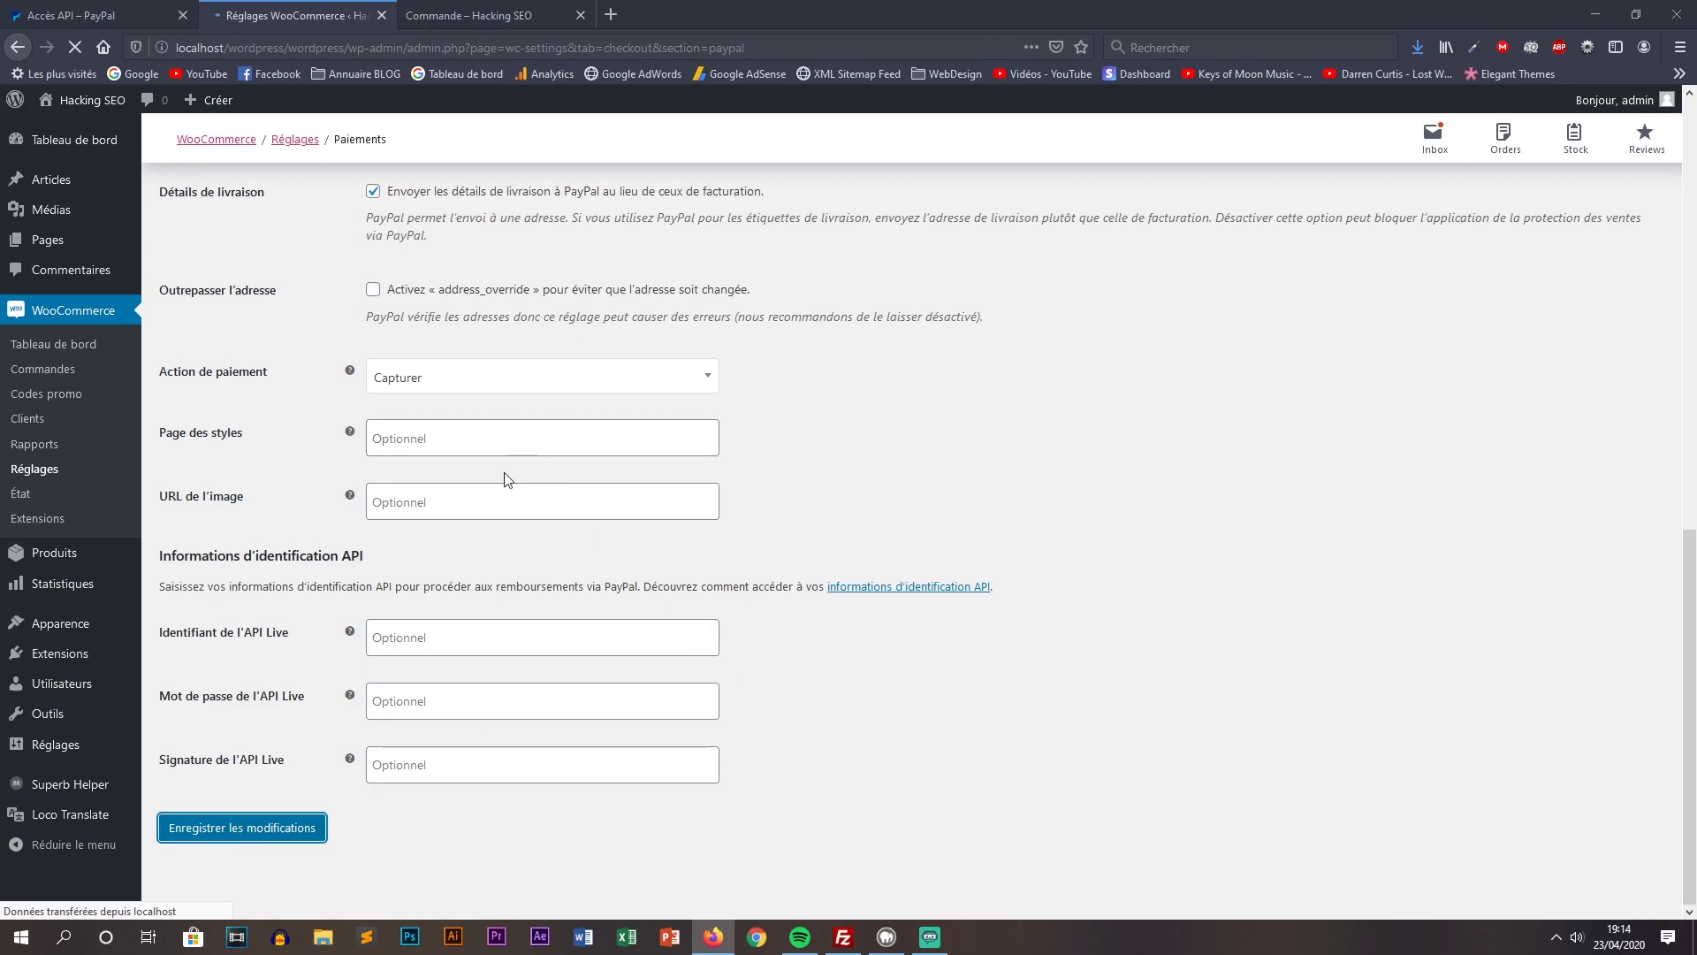
{"action": "left_click", "coordinate": [478, 15]}
{"action": "left_click", "coordinate": [75, 47]}
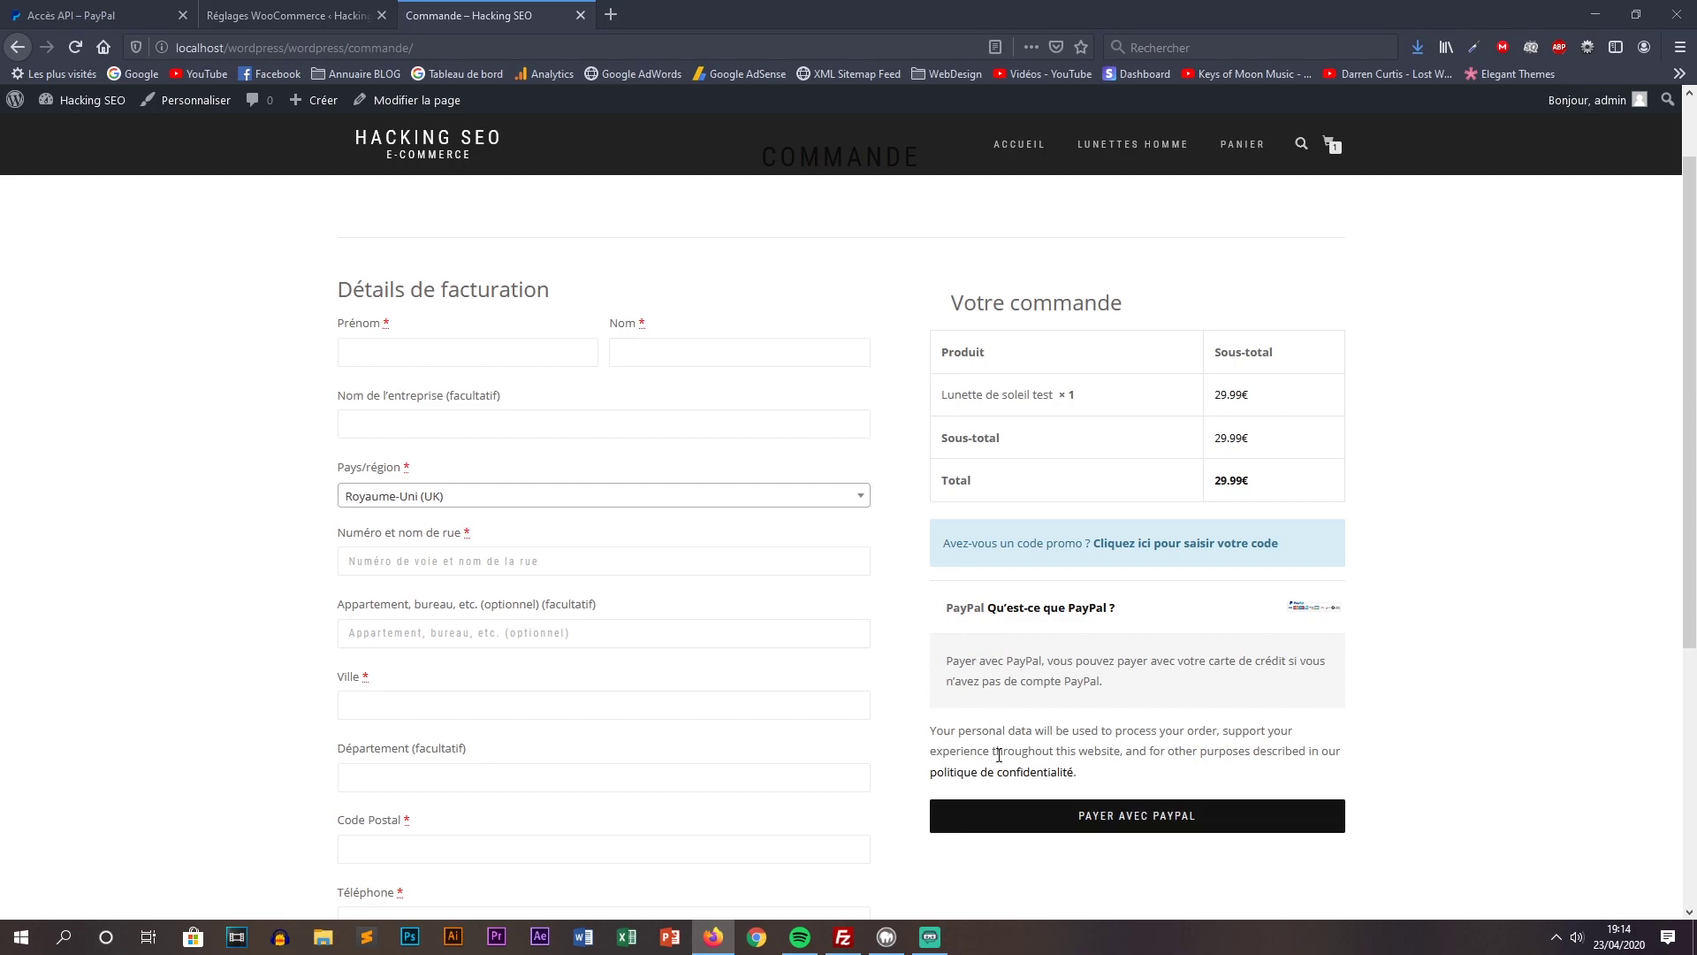
Try to pay with PayPal at checkout without filling in the billing details, and examine which fields are required
{"action": "left_click", "coordinate": [1097, 819]}
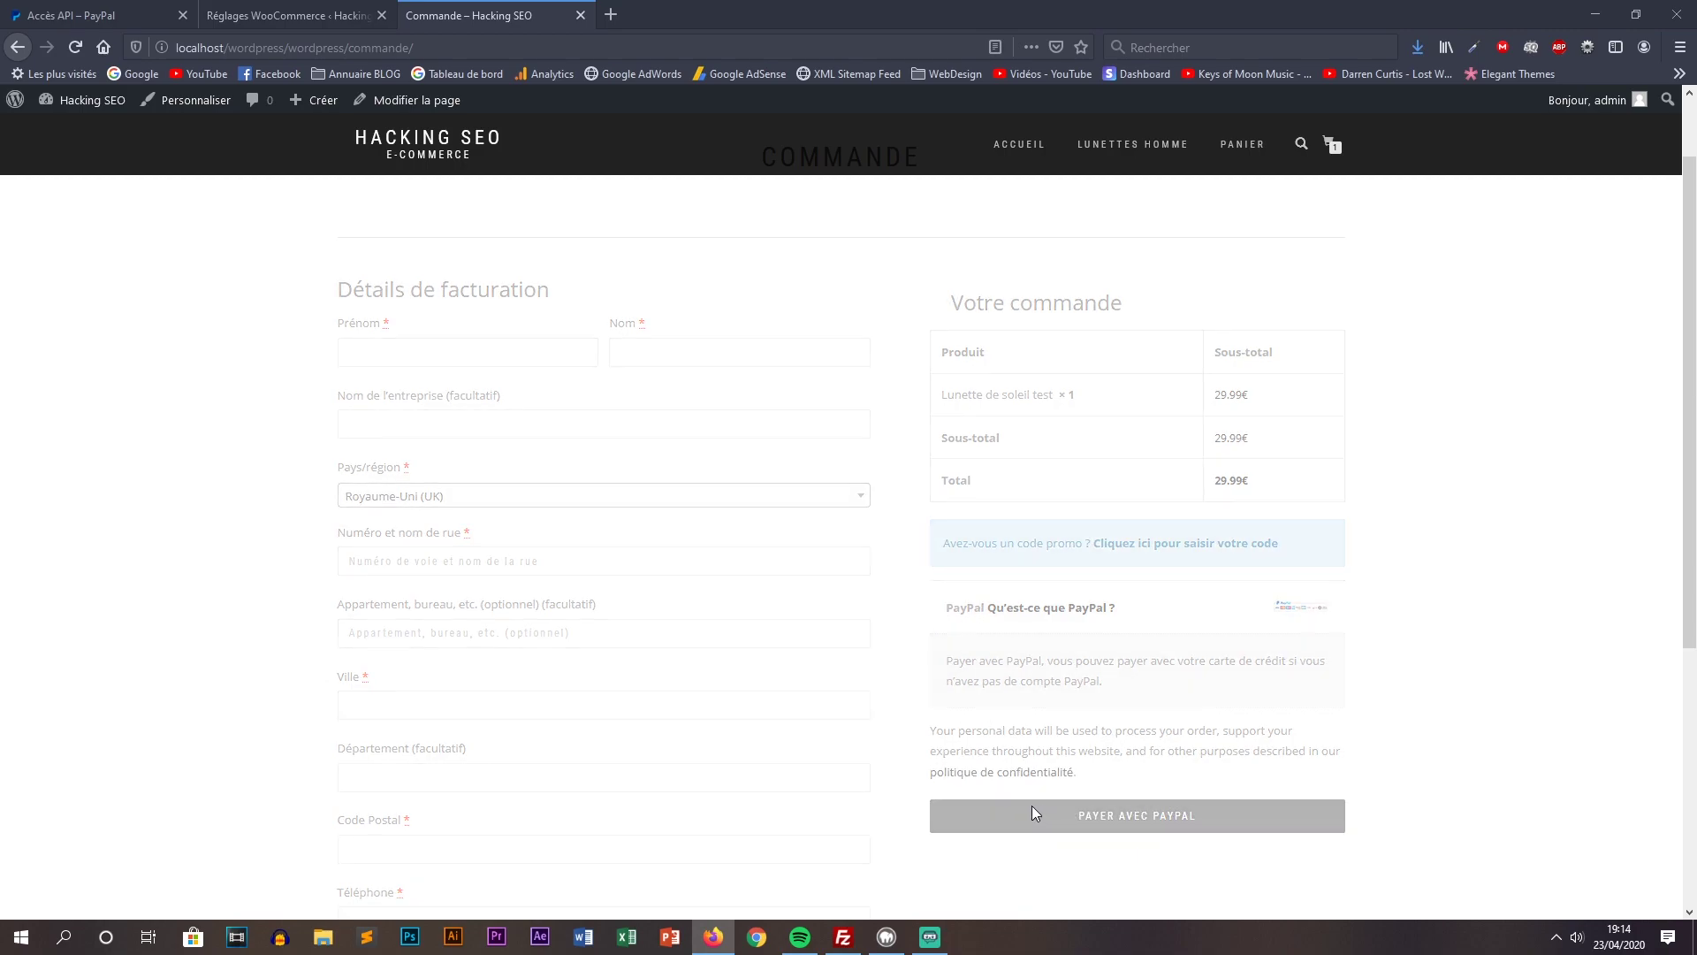
{"action": "left_click_drag", "start_coordinate": [343, 224], "coordinate": [468, 384]}
{"action": "left_click", "coordinate": [354, 414]}
{"action": "scroll", "coordinate": [316, 246], "scroll_direction": "down", "scroll_amount": 3}
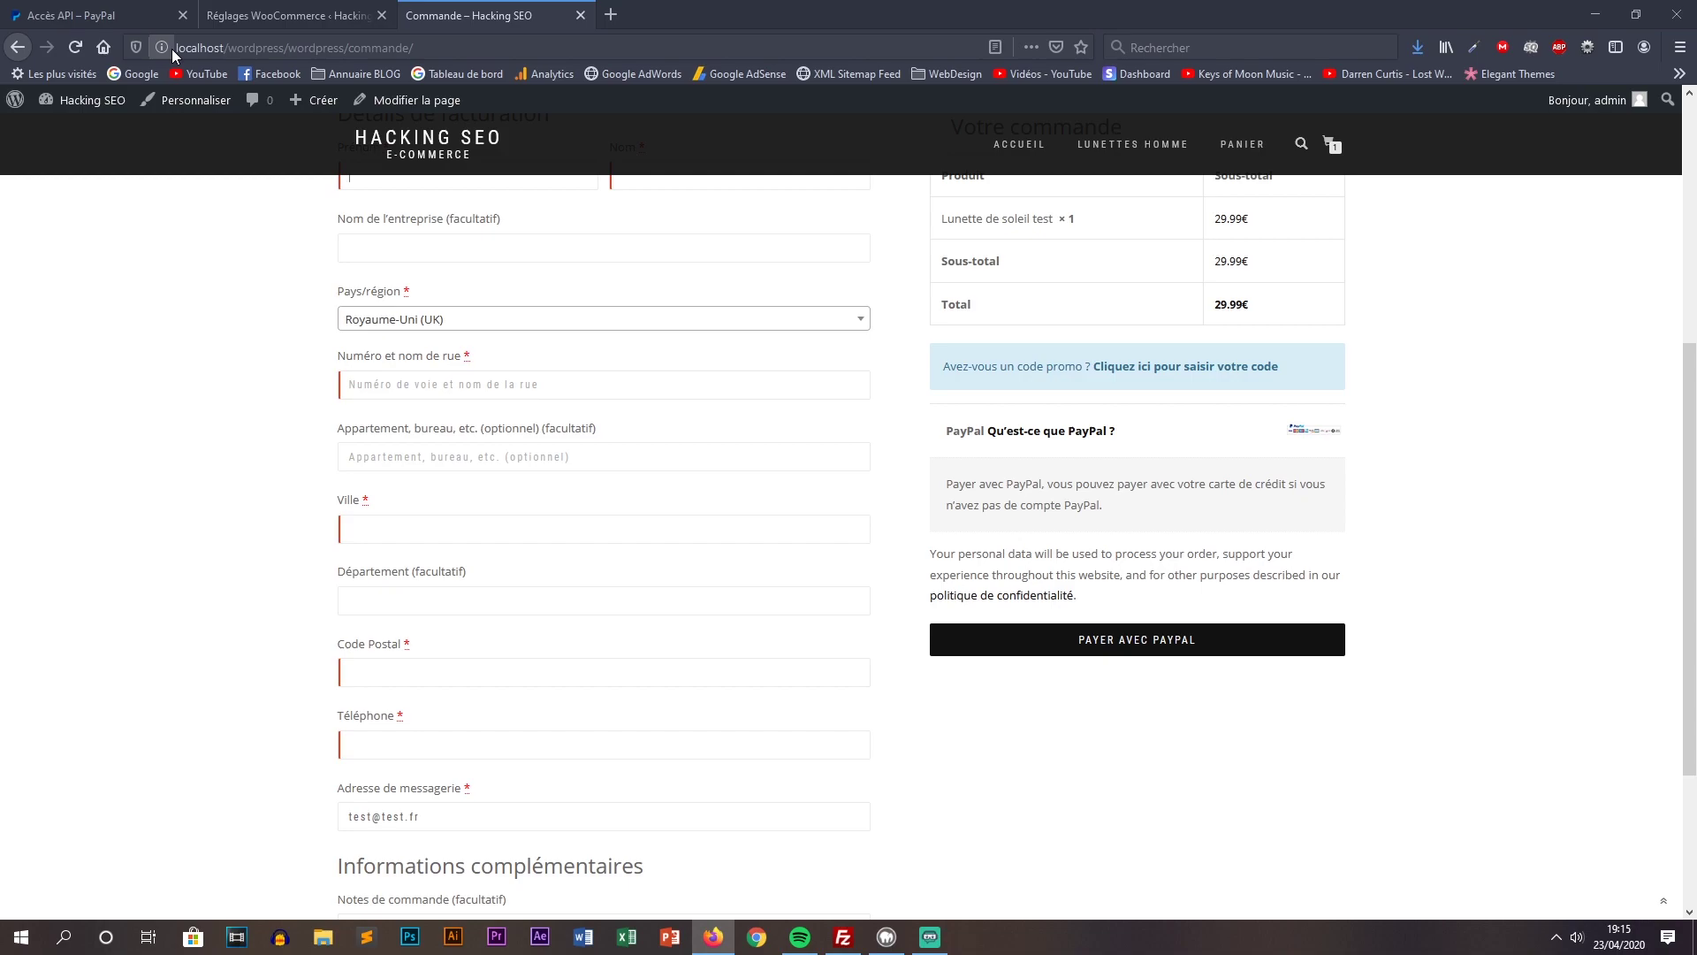
{"action": "left_click", "coordinate": [1106, 652]}
{"action": "scroll", "coordinate": [497, 569], "scroll_direction": "down", "scroll_amount": 4}
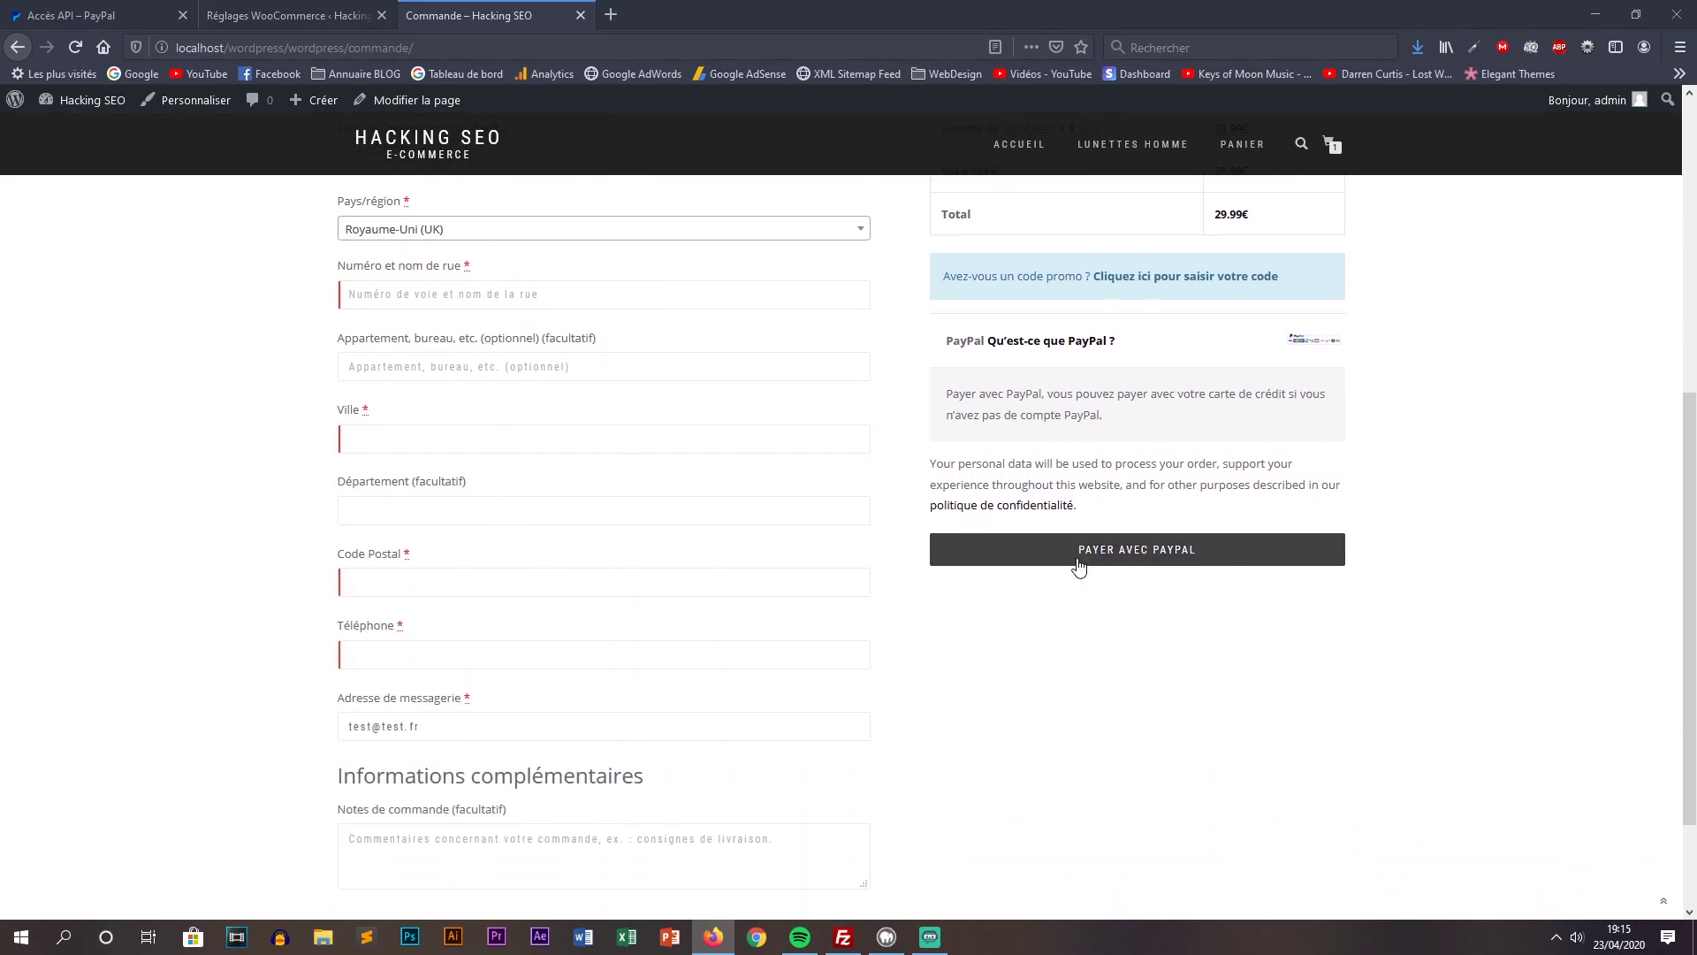
{"action": "left_click", "coordinate": [1143, 556]}
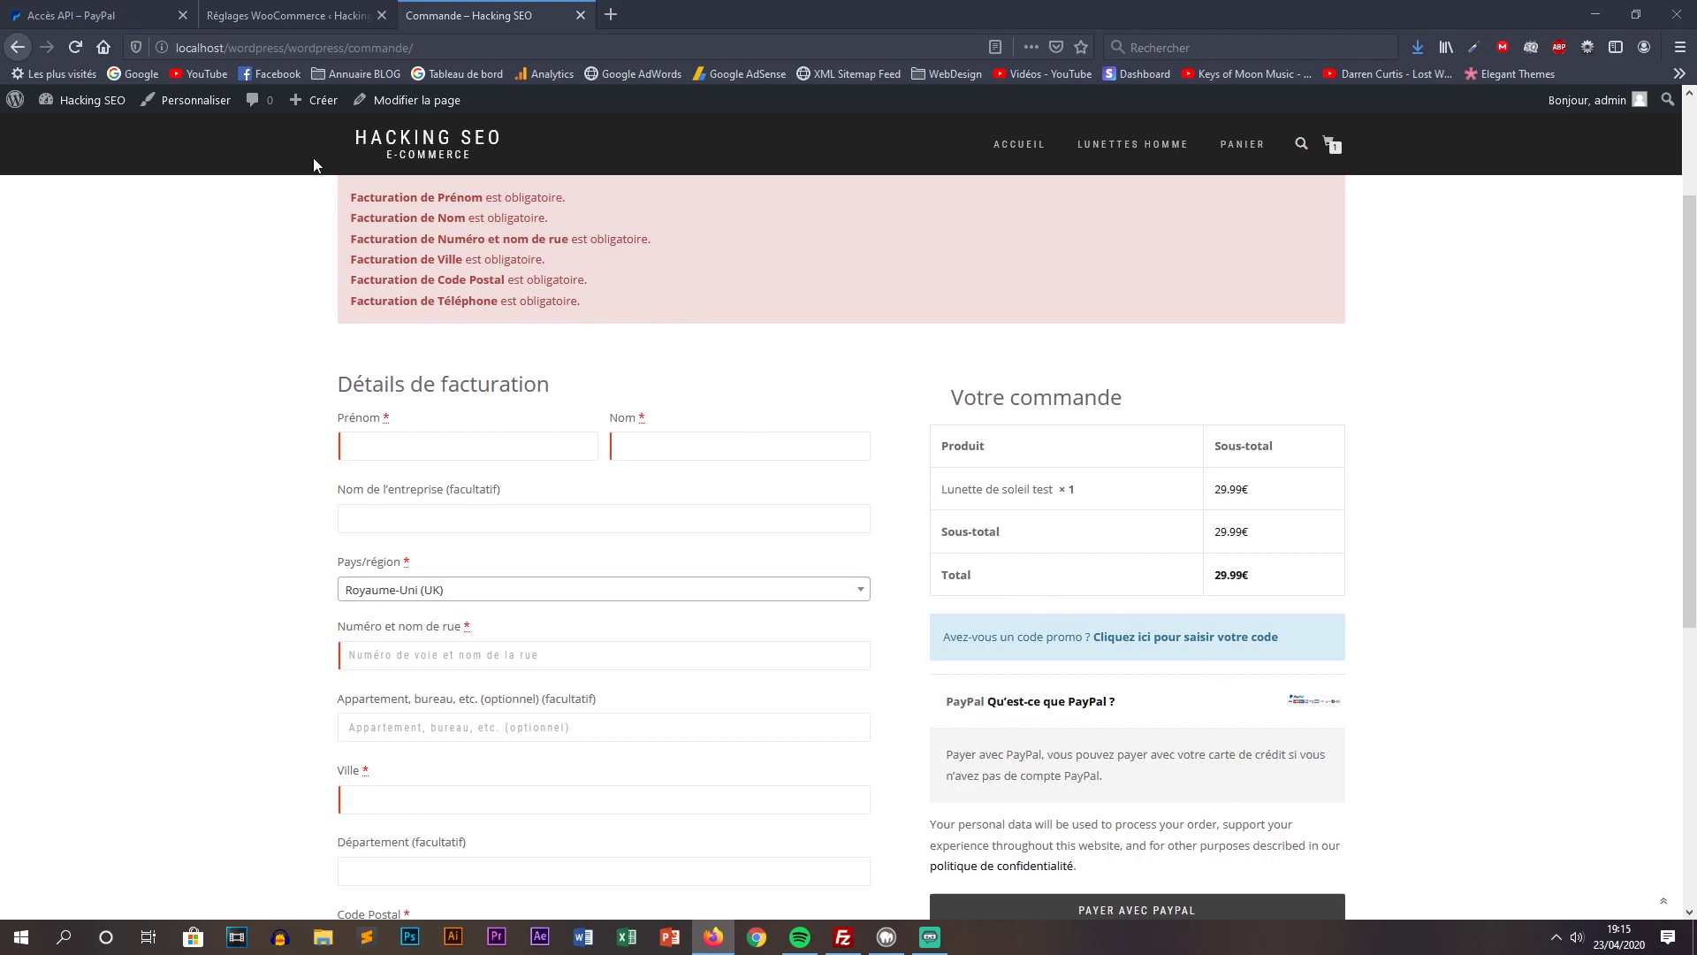
Return from the checkout page to the PayPal settings in WooCommerce
{"action": "left_click", "coordinate": [280, 18]}
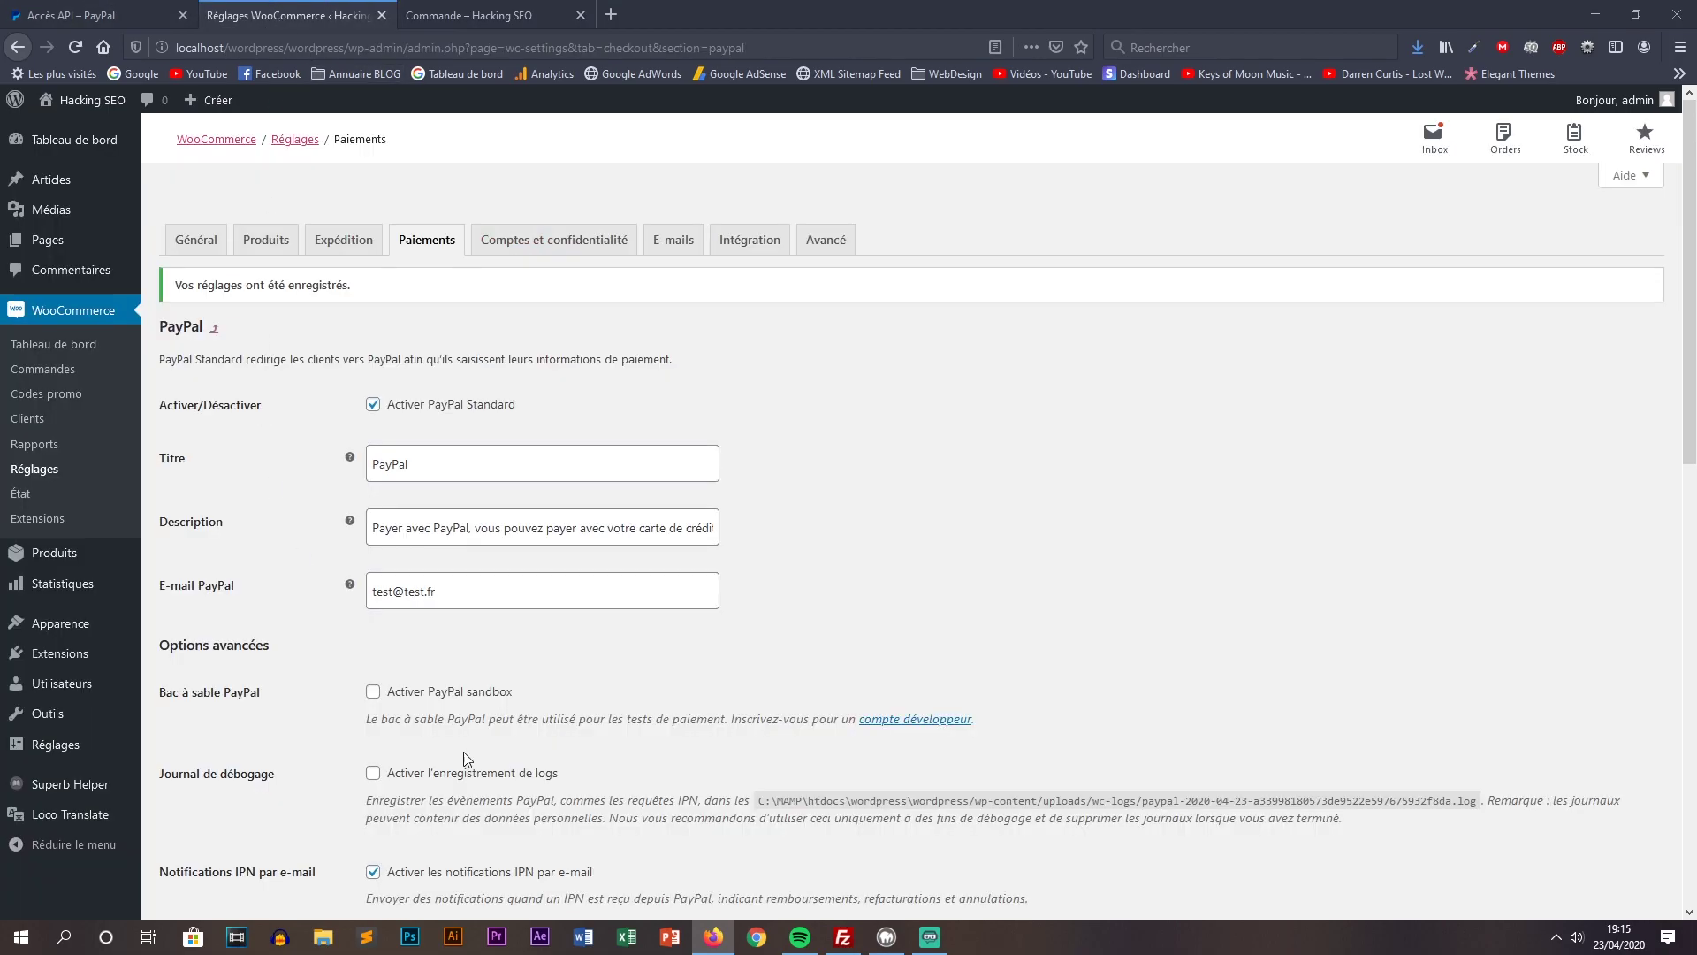